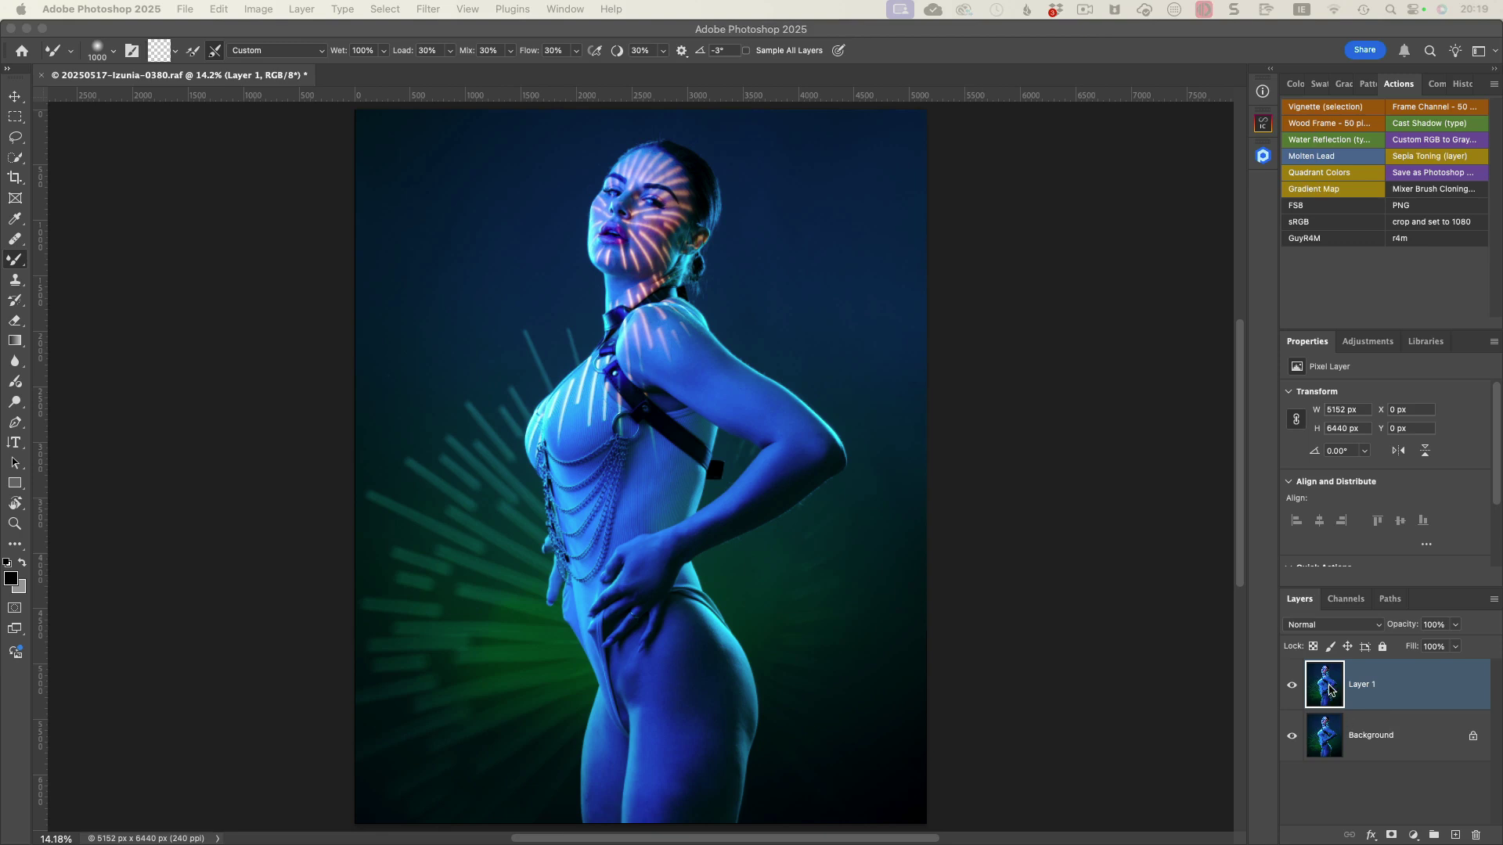
Step: Launch Boris FX Optics on the portrait without reapplying earlier filters or masks, and maximise its window
click(755, 319)
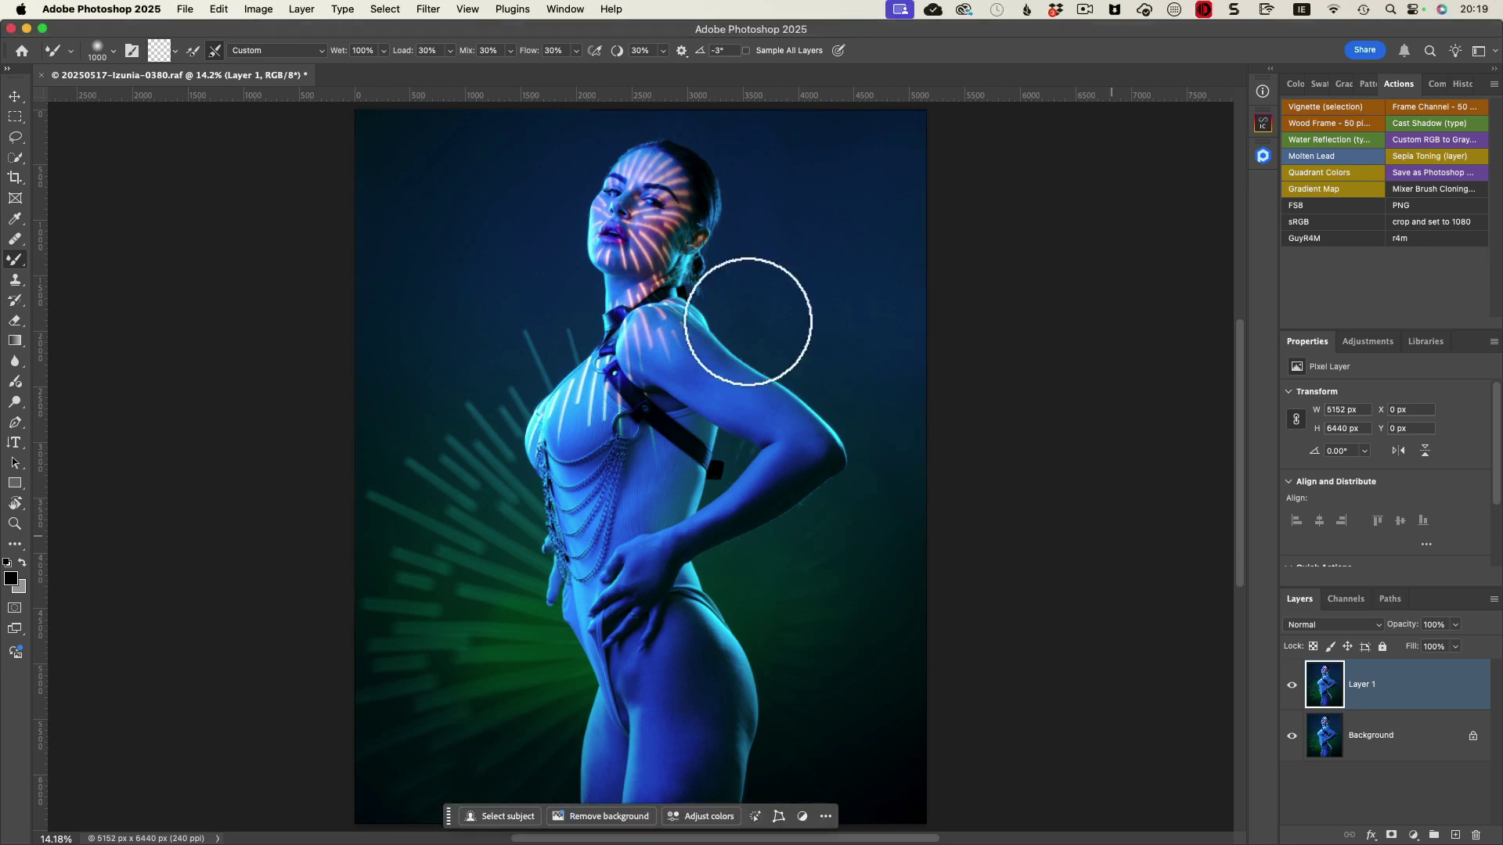
click(428, 9)
mouse_move(473, 411)
click(654, 411)
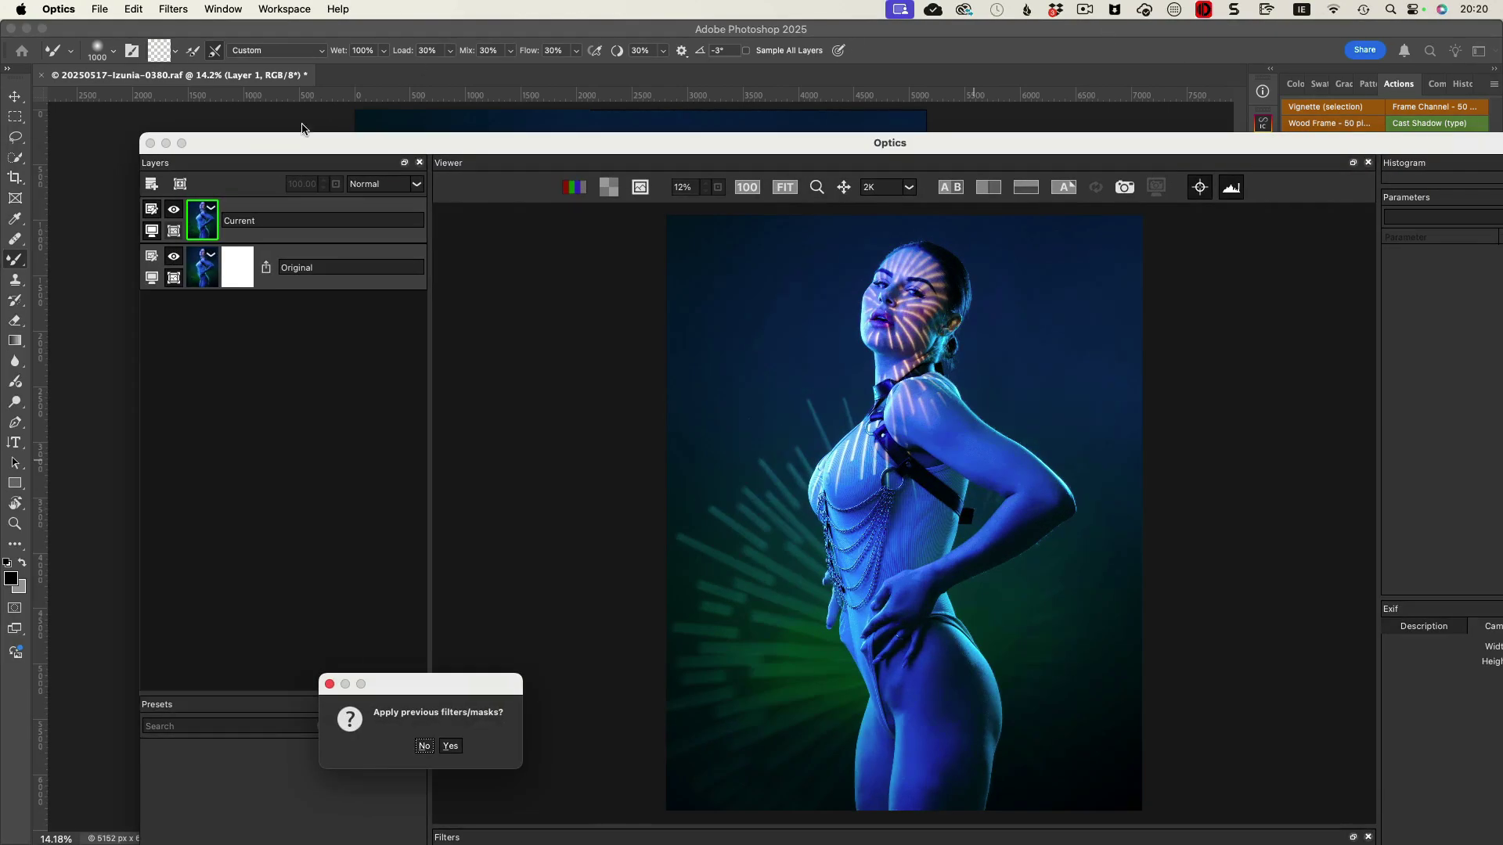
click(423, 745)
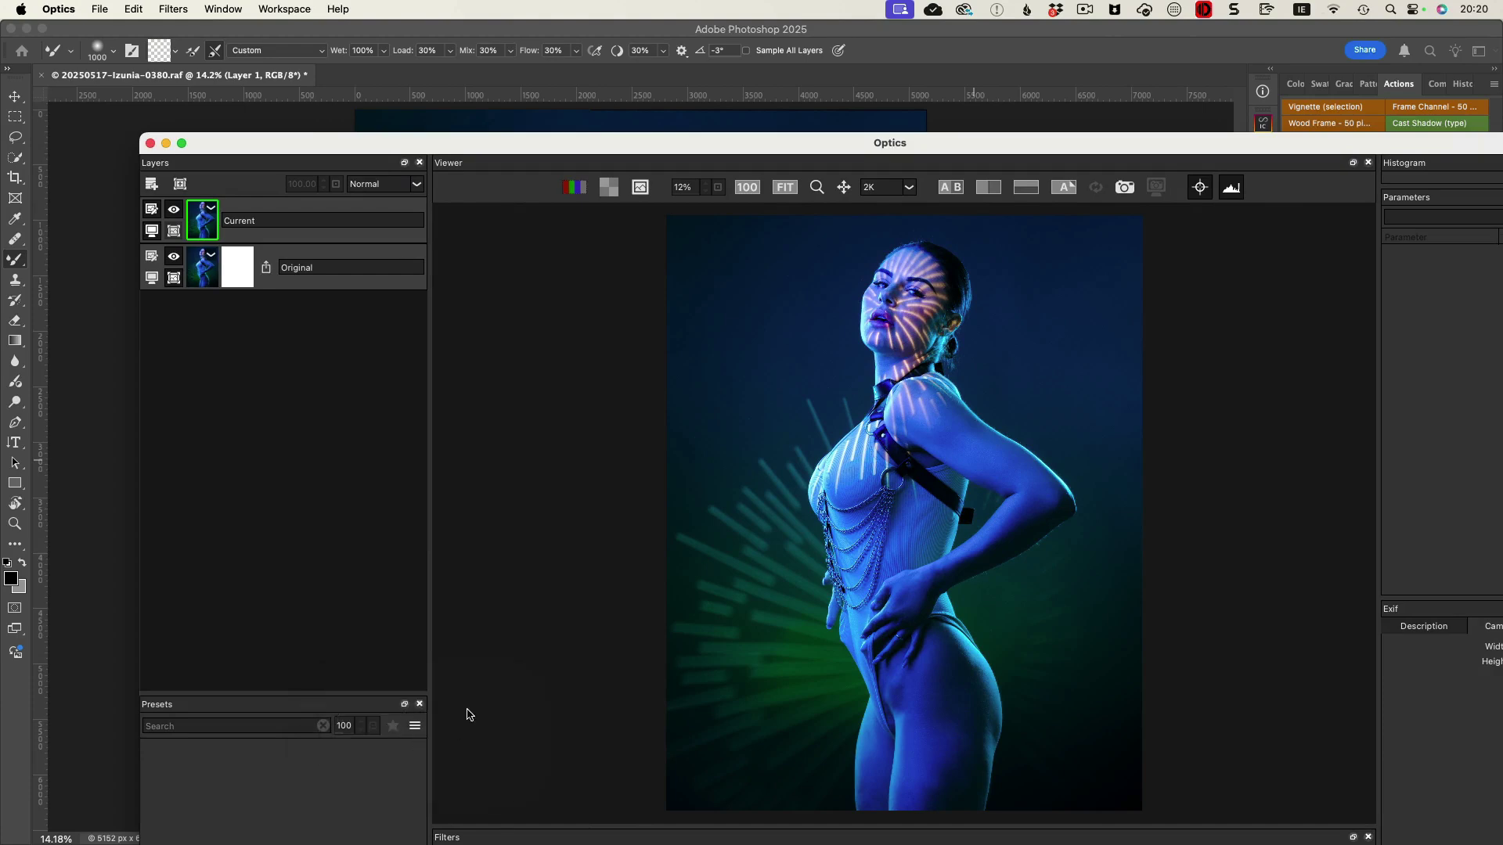
double_click(400, 149)
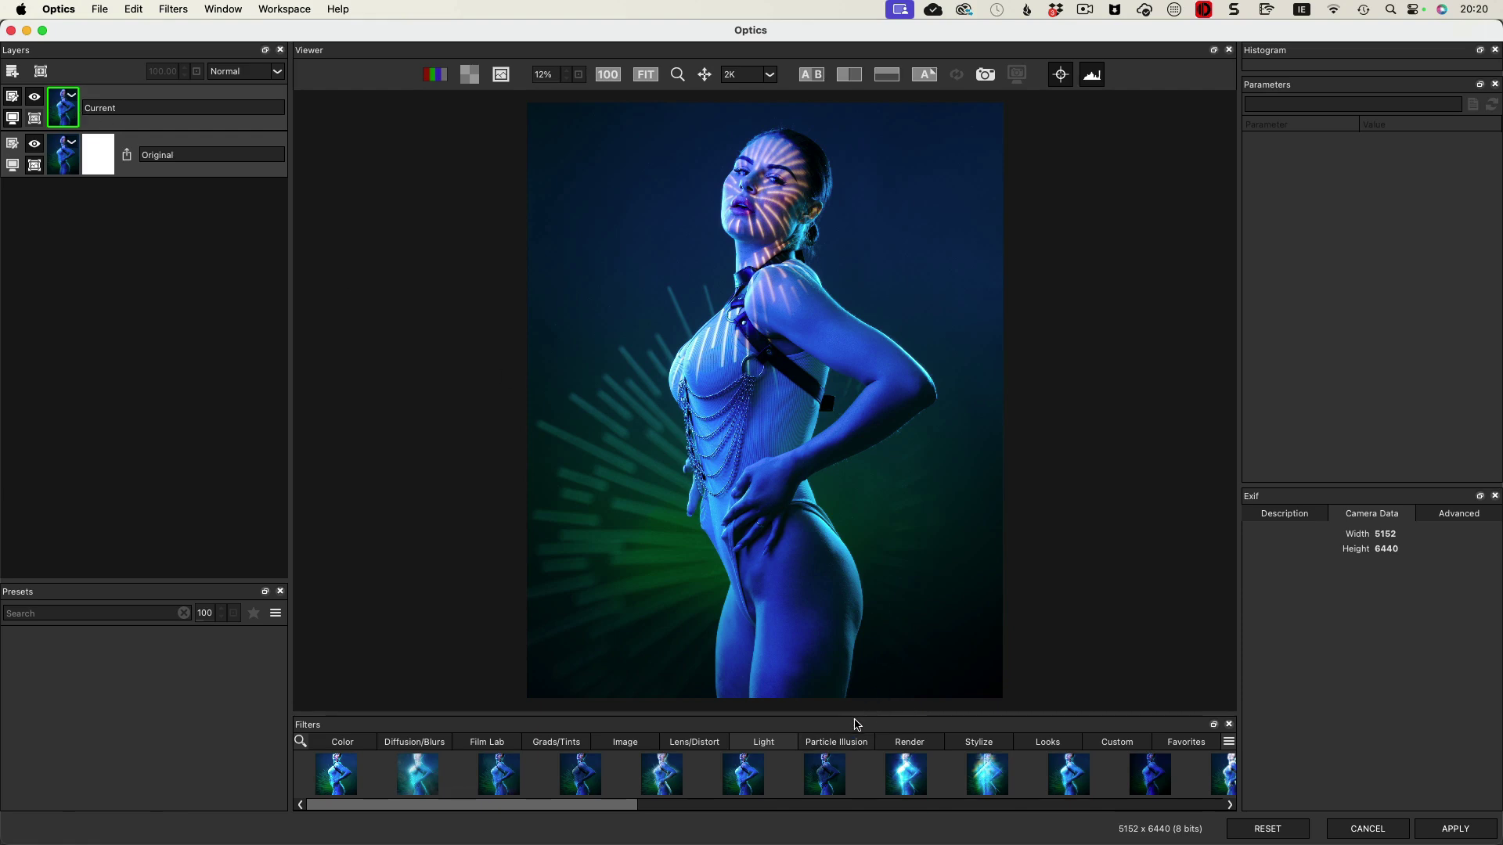
Step: Enlarge the Filters panel so the filter previews and their names show
drag(858, 720, 851, 678)
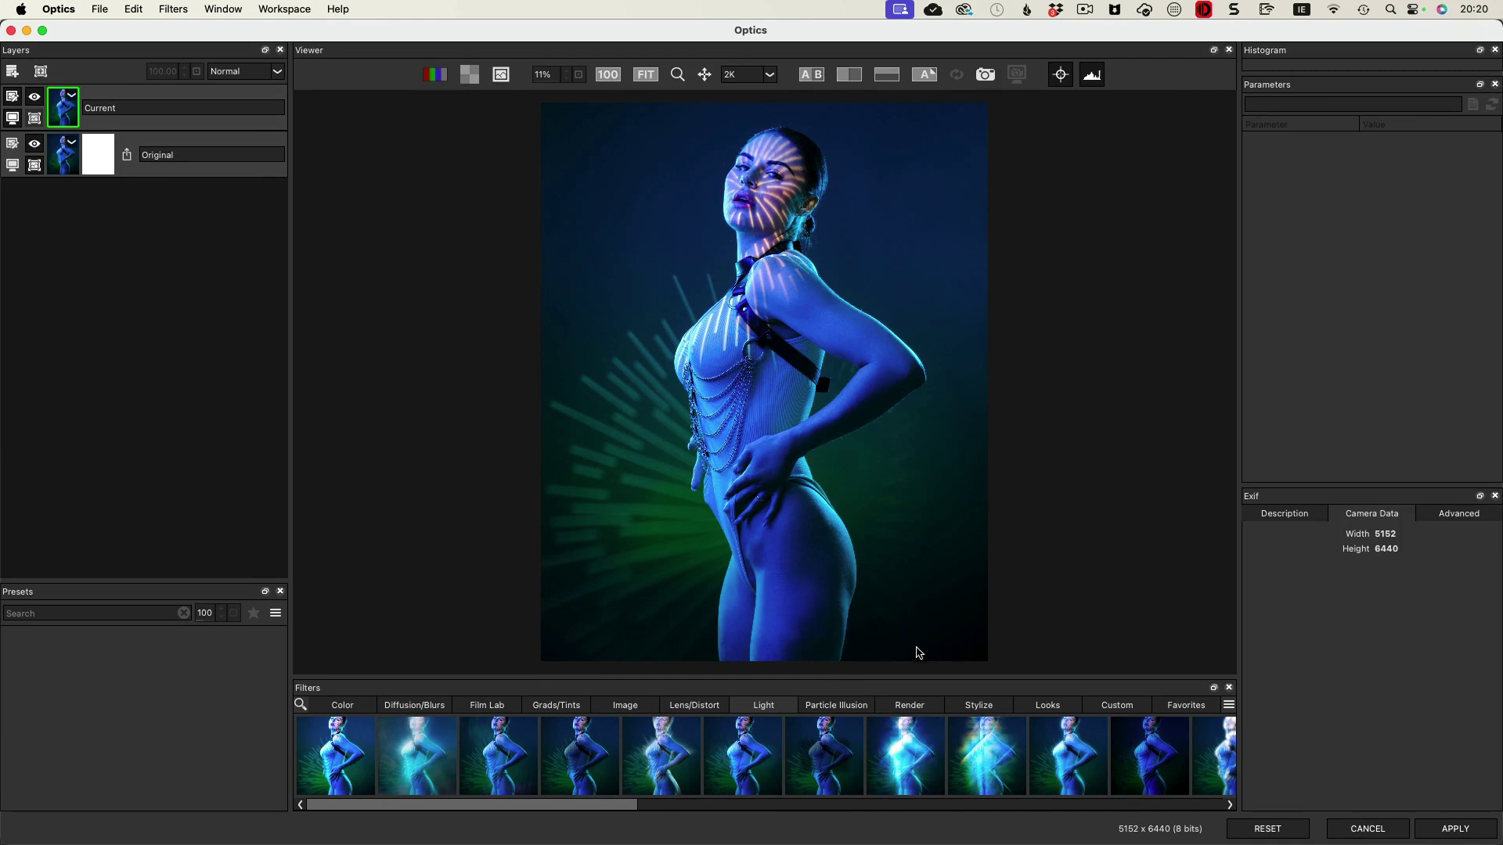
drag(702, 668, 696, 657)
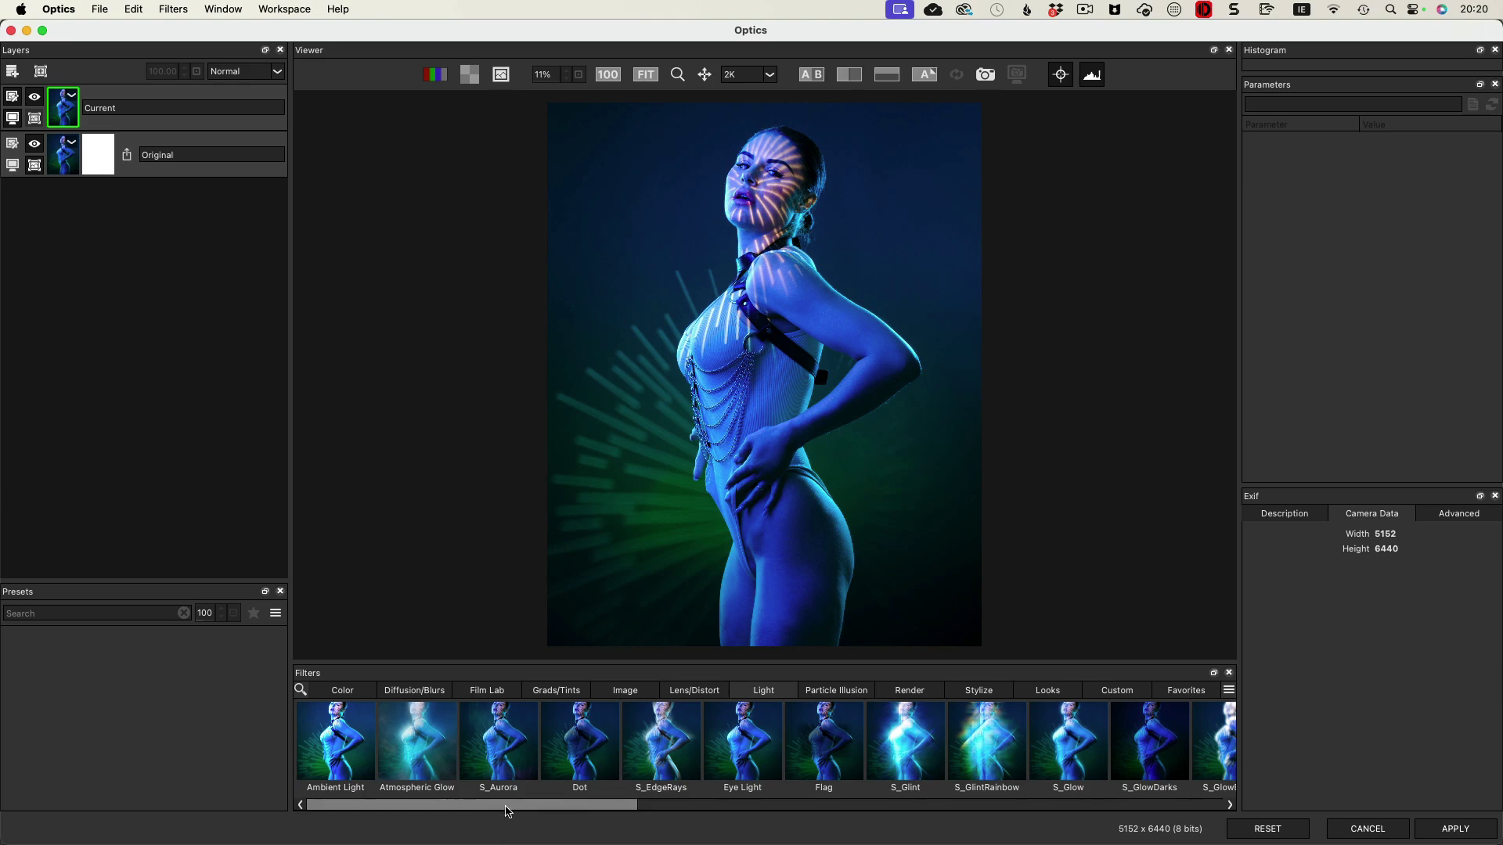
drag(506, 809, 587, 822)
drag(381, 839, 303, 716)
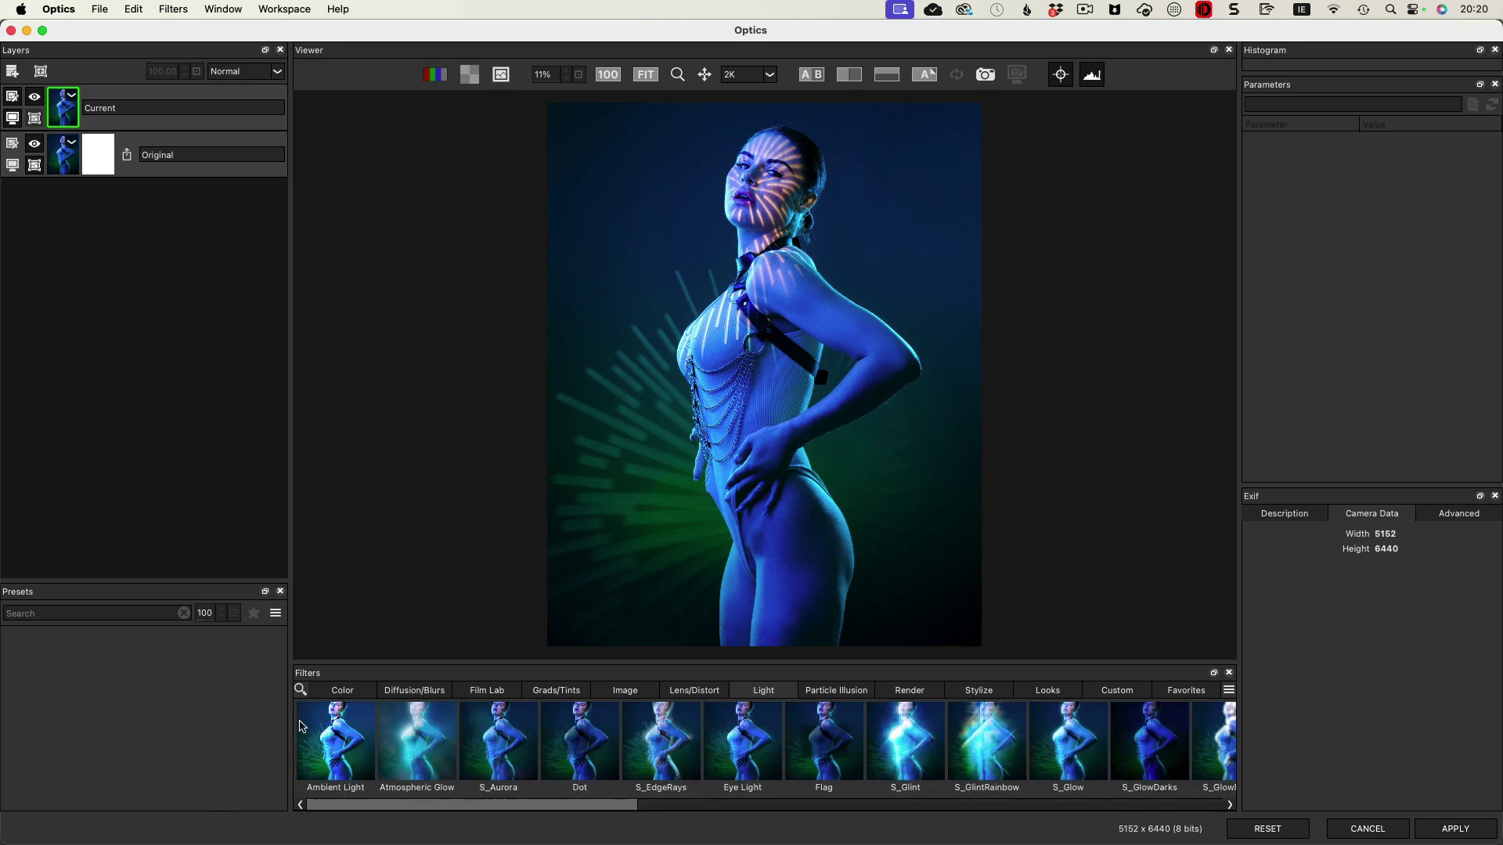
Step: Search the filters for 'orbs' and pick the Orbs thumbnail from the strip
click(306, 690)
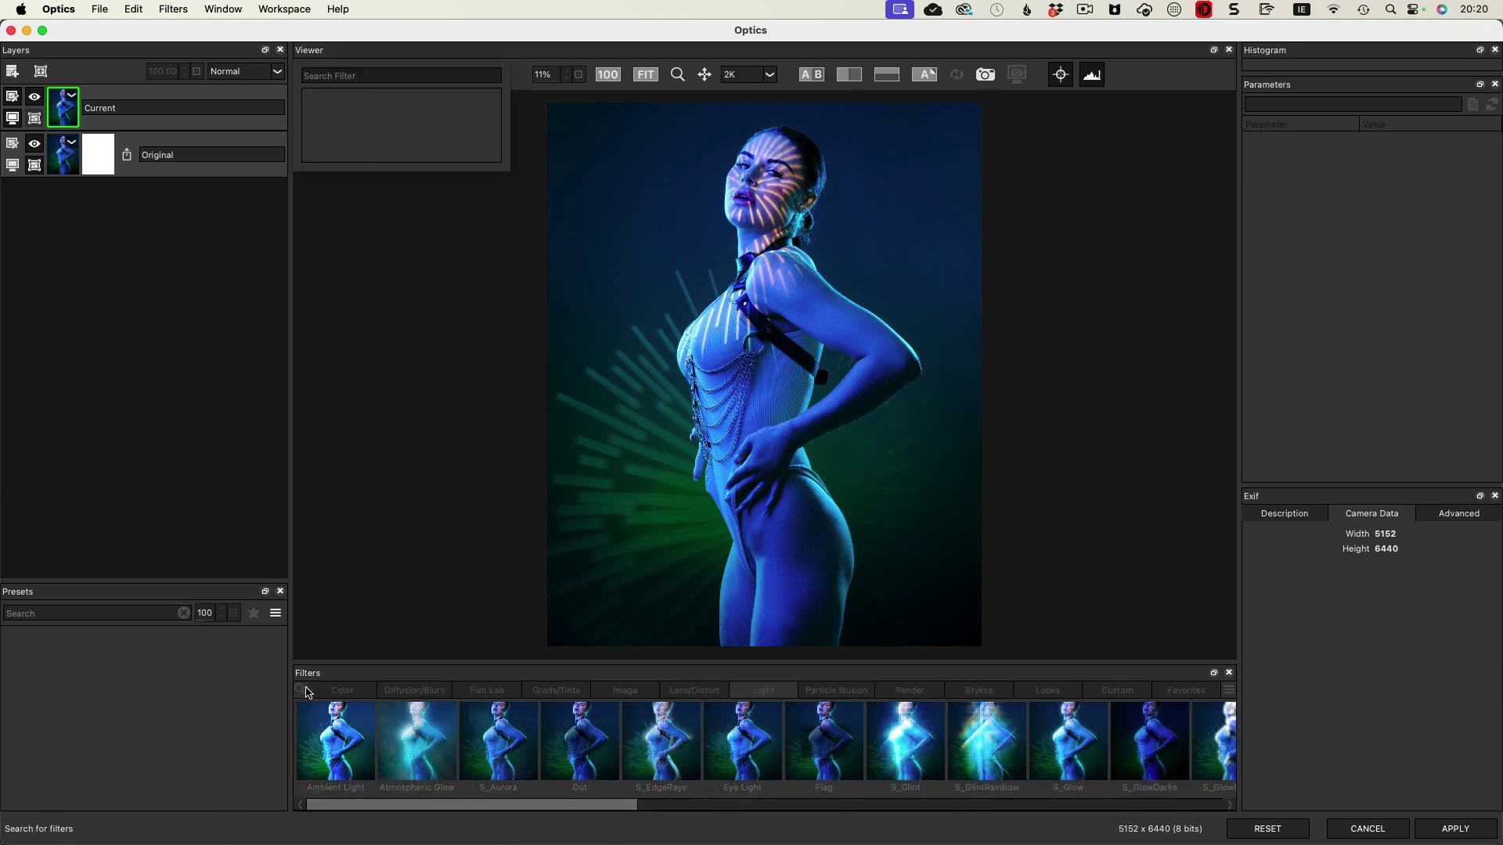
text(or)
key(Return)
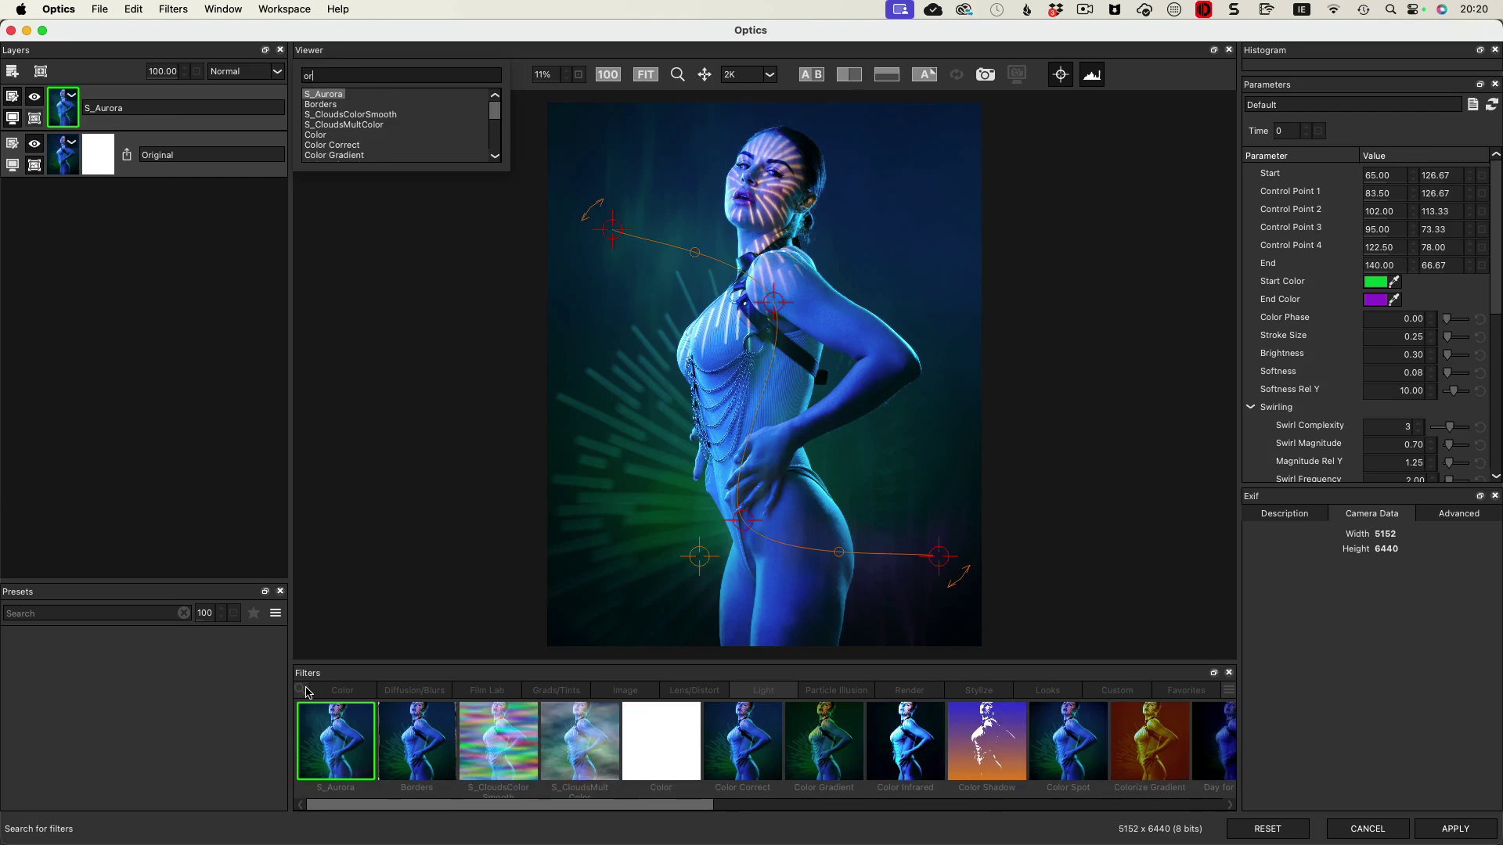
text(bs)
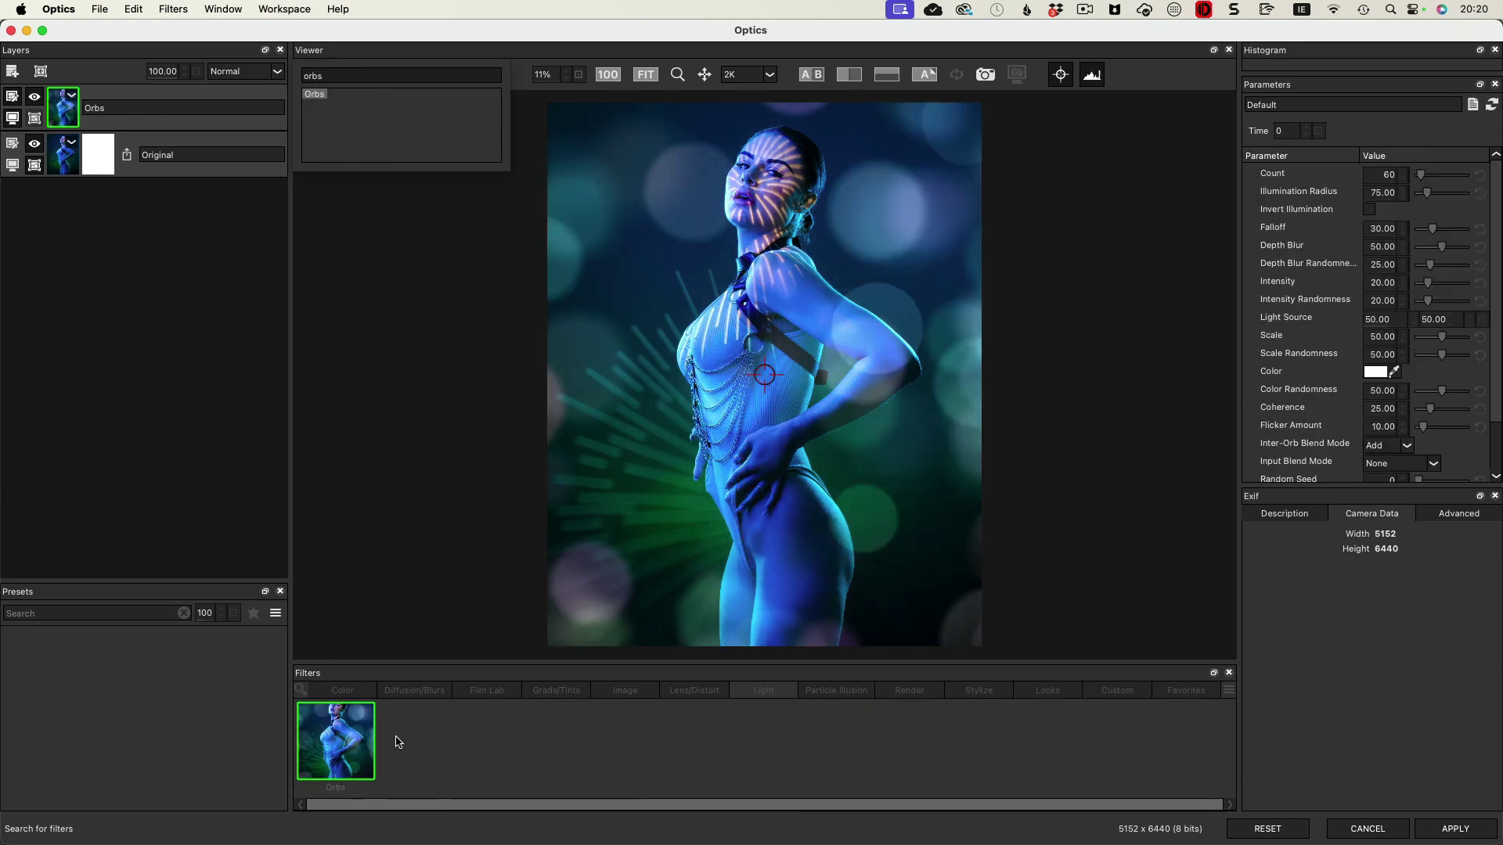
click(318, 757)
key(Escape)
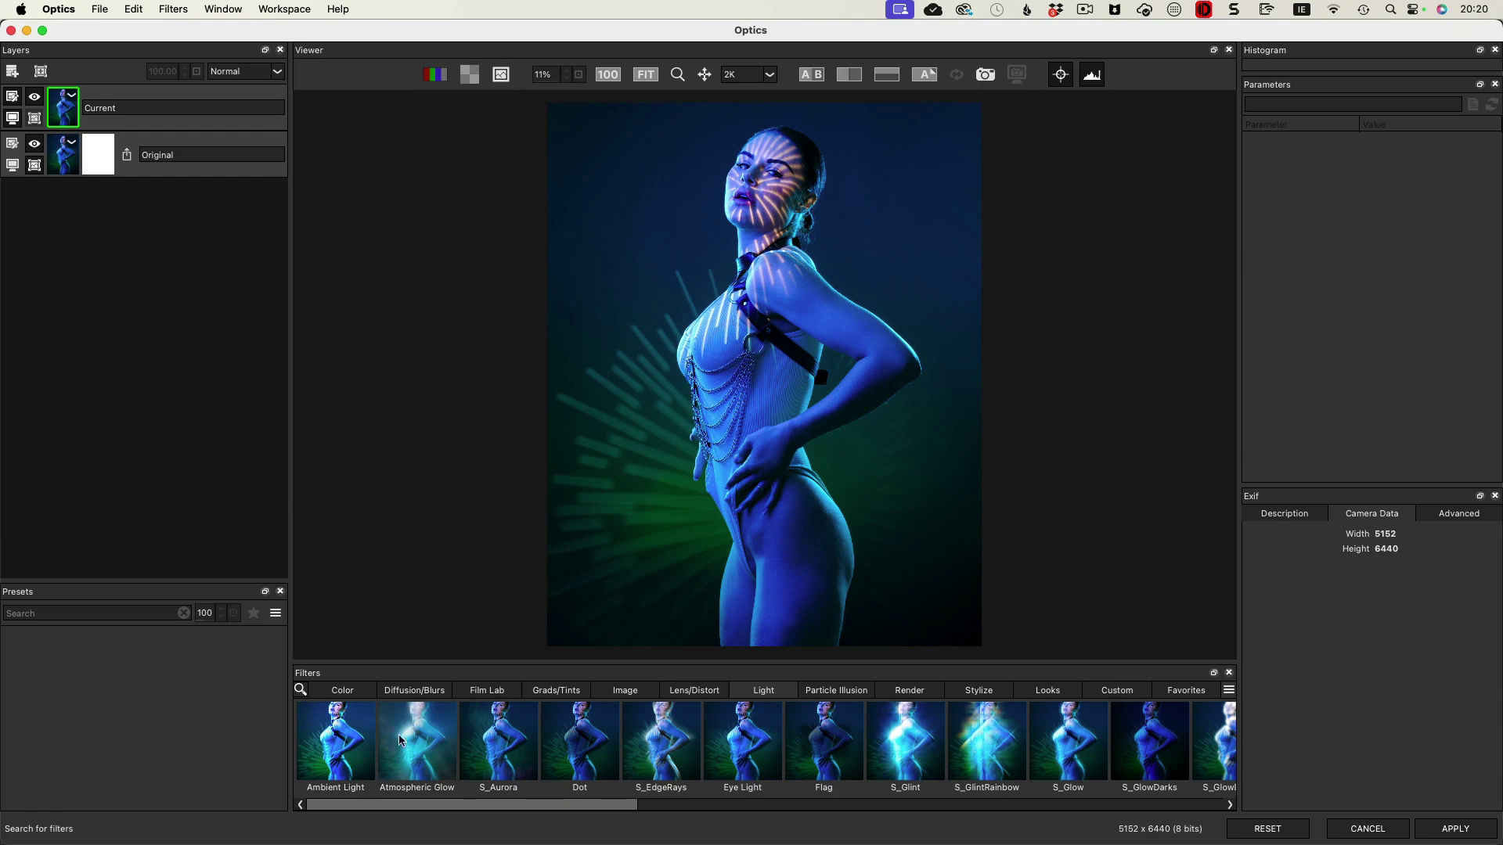
drag(629, 807, 1036, 823)
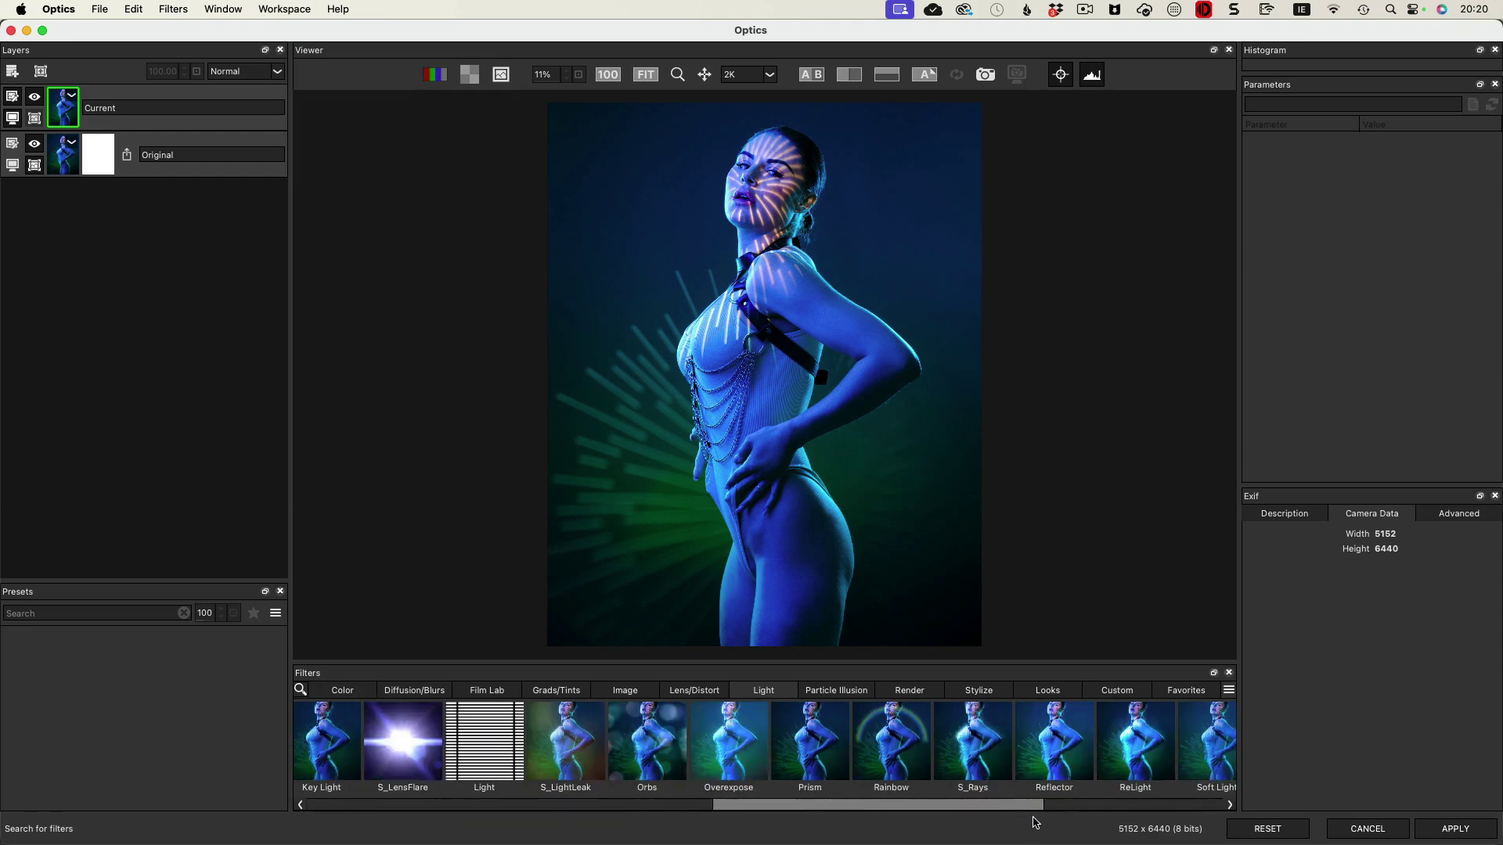
Step: Place the Orbs light source on the face, invert illumination, and set Illumination Radius 20.34 and Falloff 100
click(648, 742)
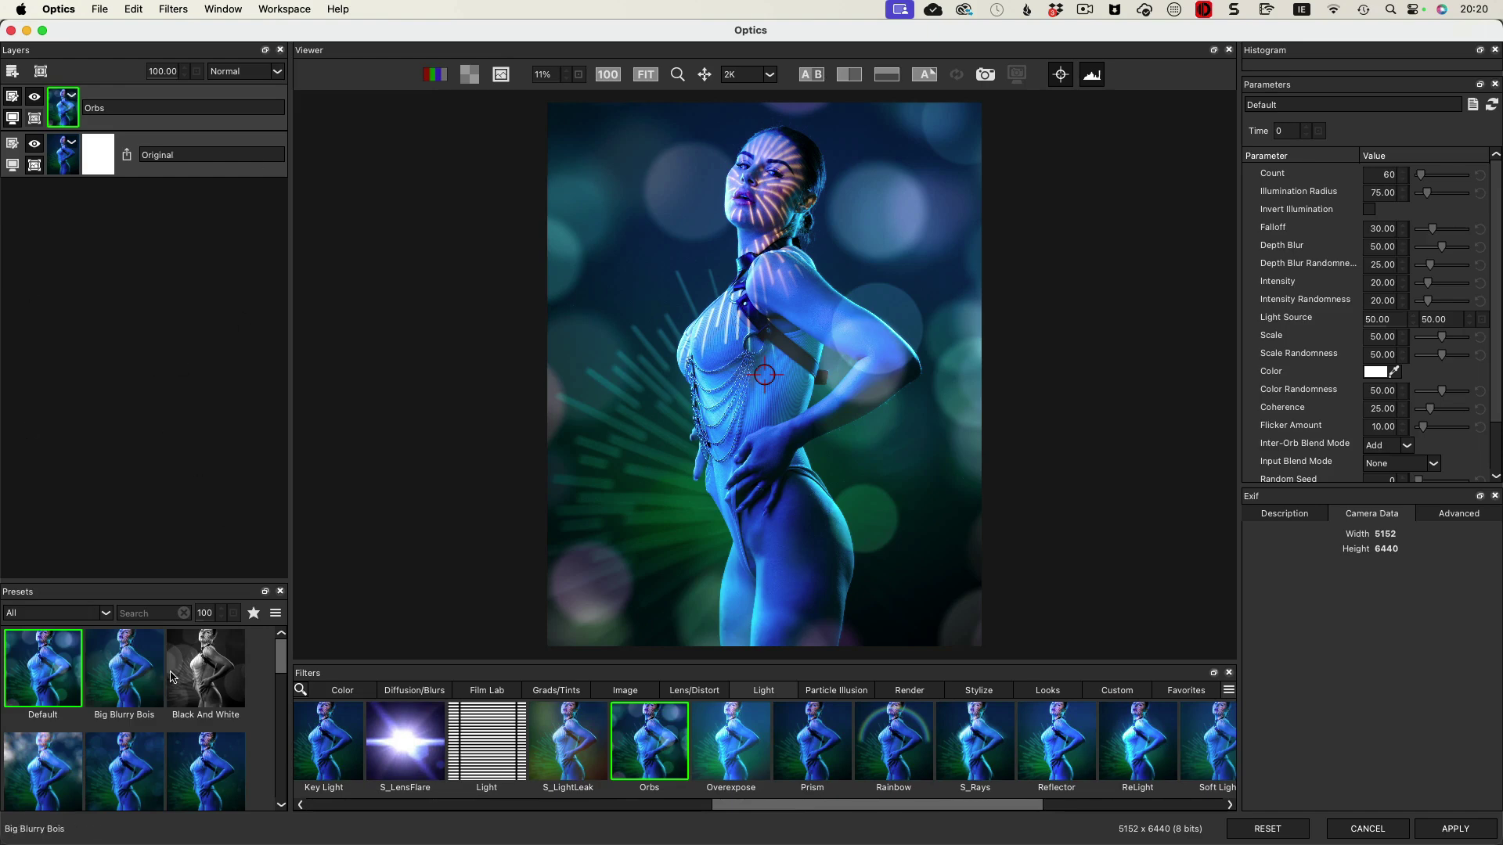
scroll(122, 728, down, 10)
scroll(121, 716, up, 3)
drag(765, 375, 760, 194)
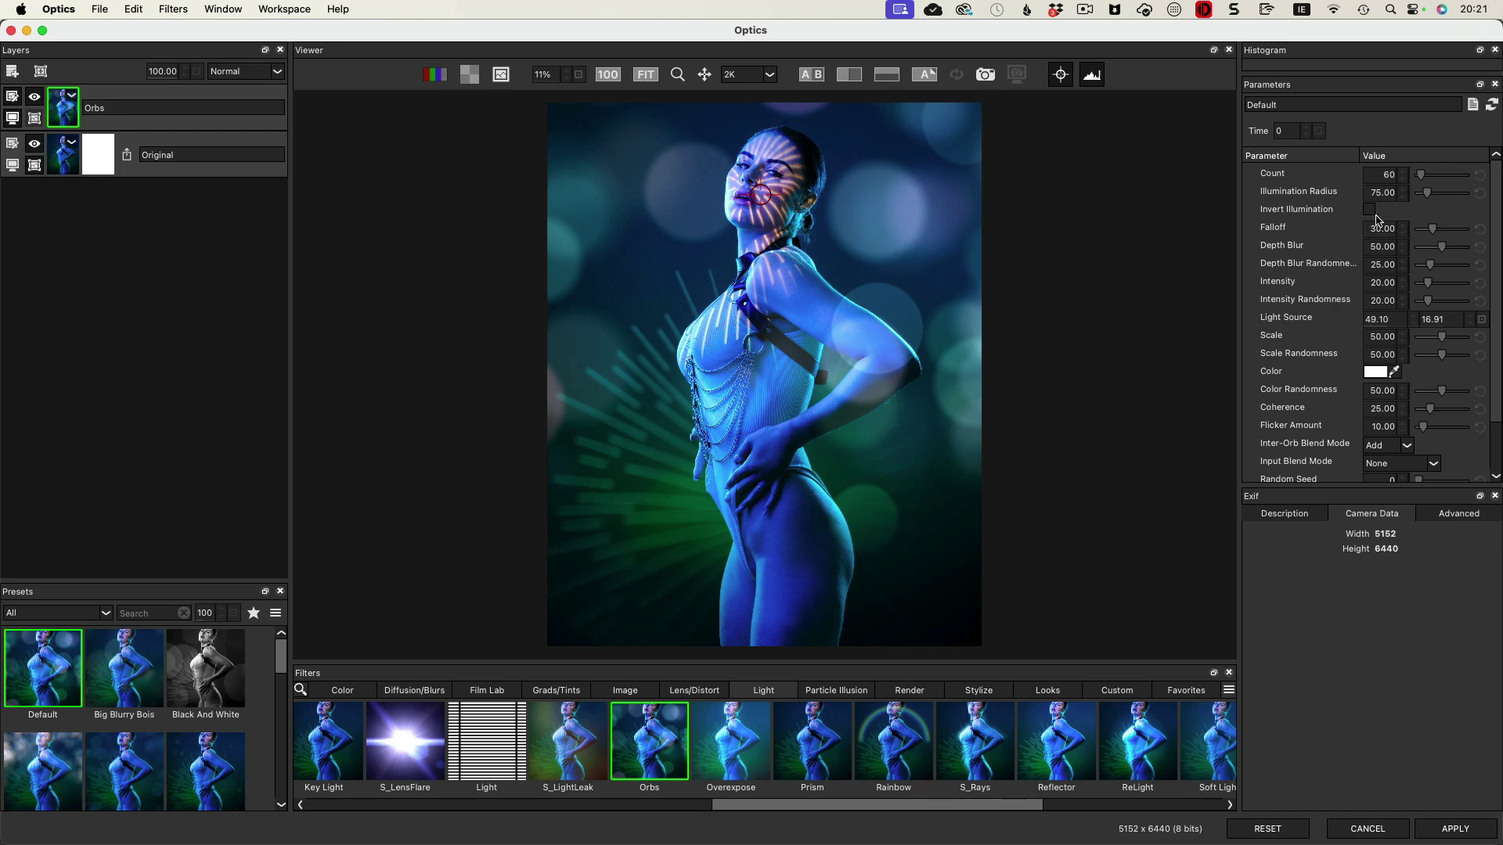
click(1369, 210)
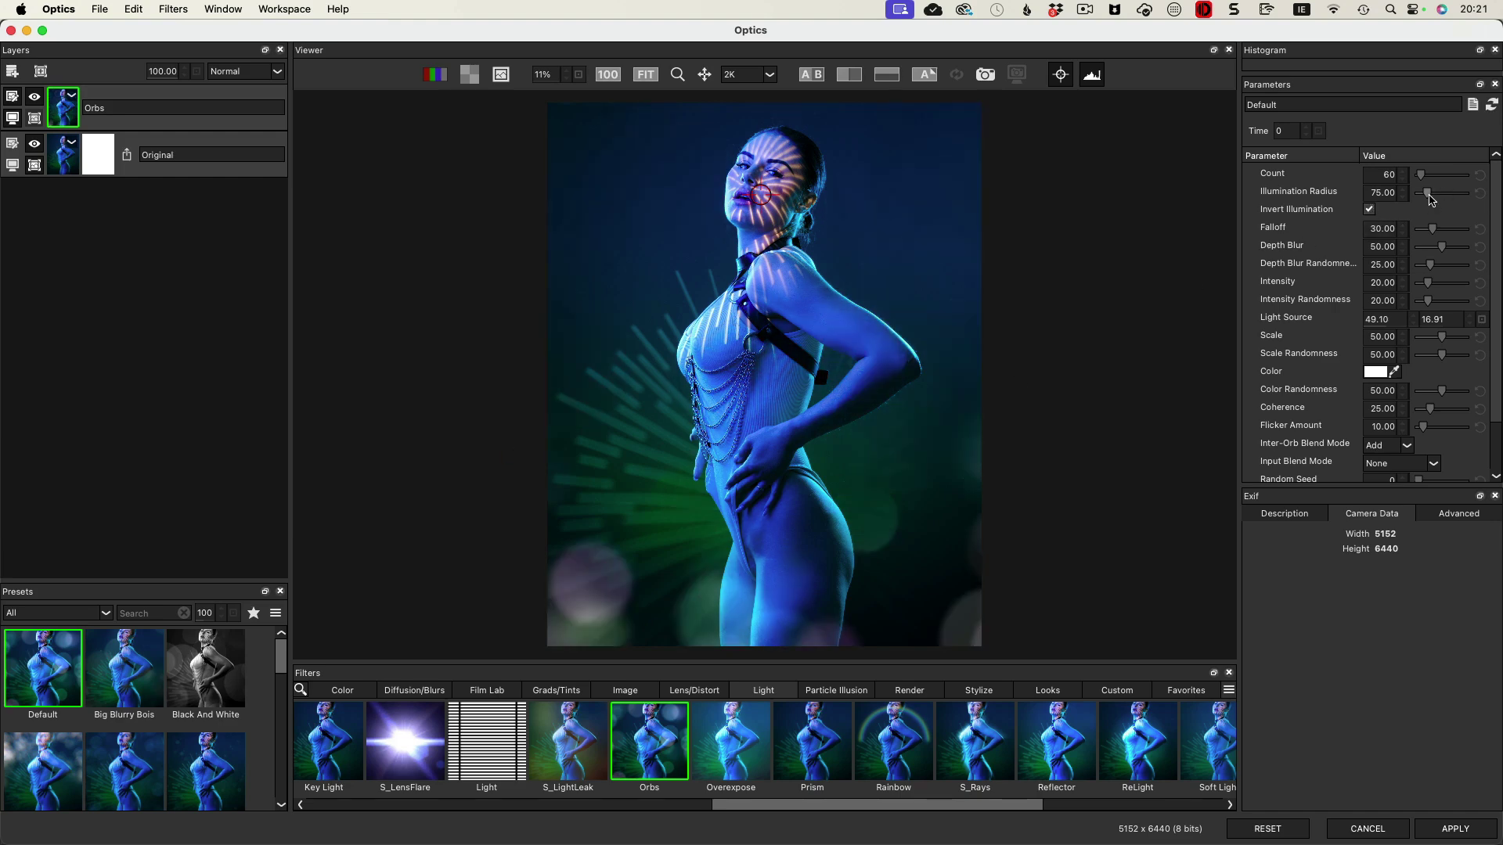
drag(1429, 199, 1480, 232)
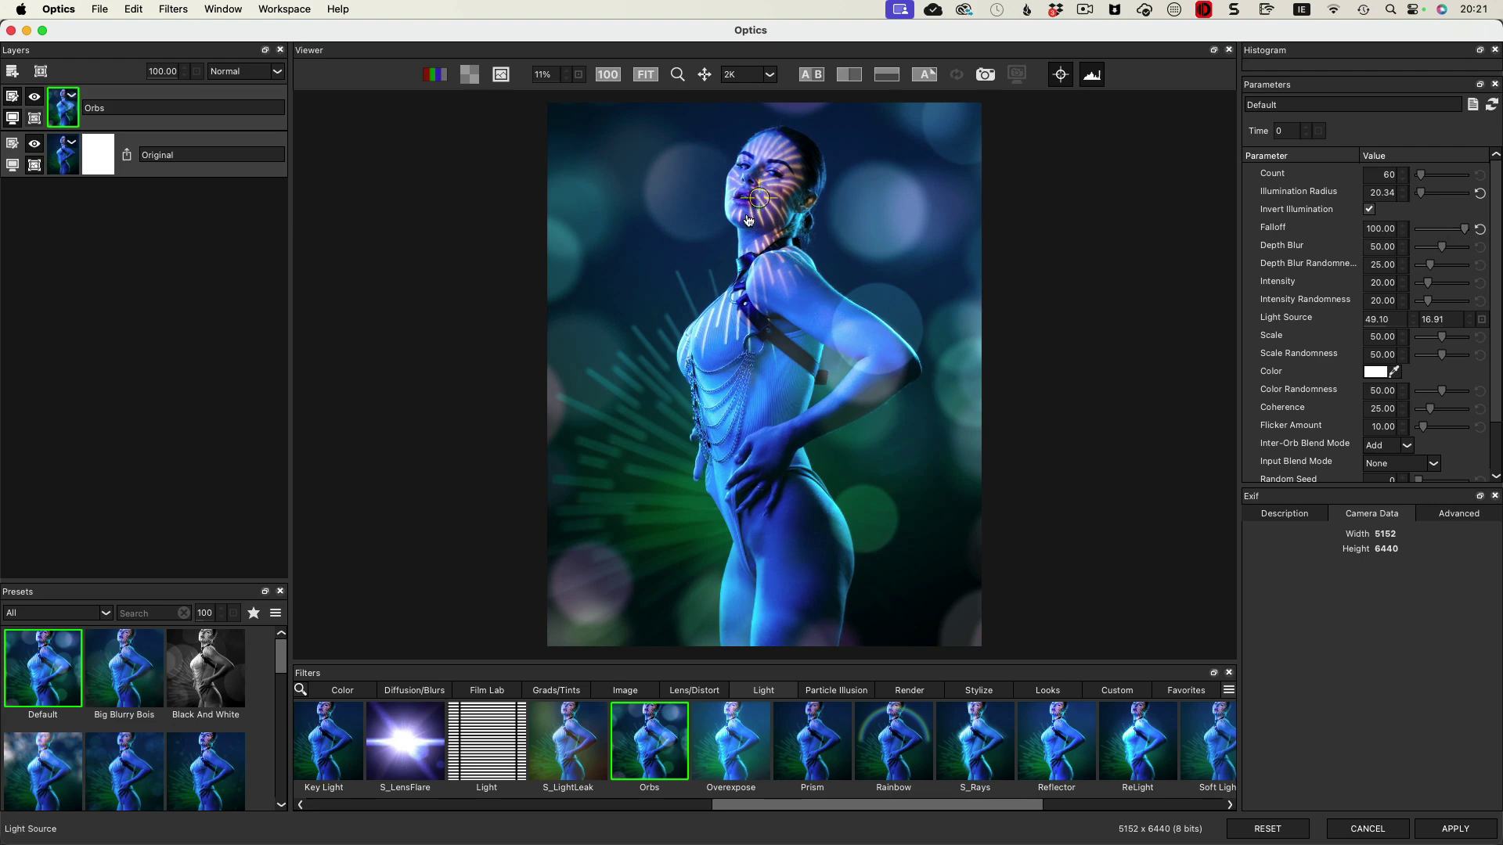
drag(775, 197, 759, 200)
Step: Sample a dark blue from the image as the orb colour; set Scale 44.07 and Depth Blur 69.49
click(1394, 371)
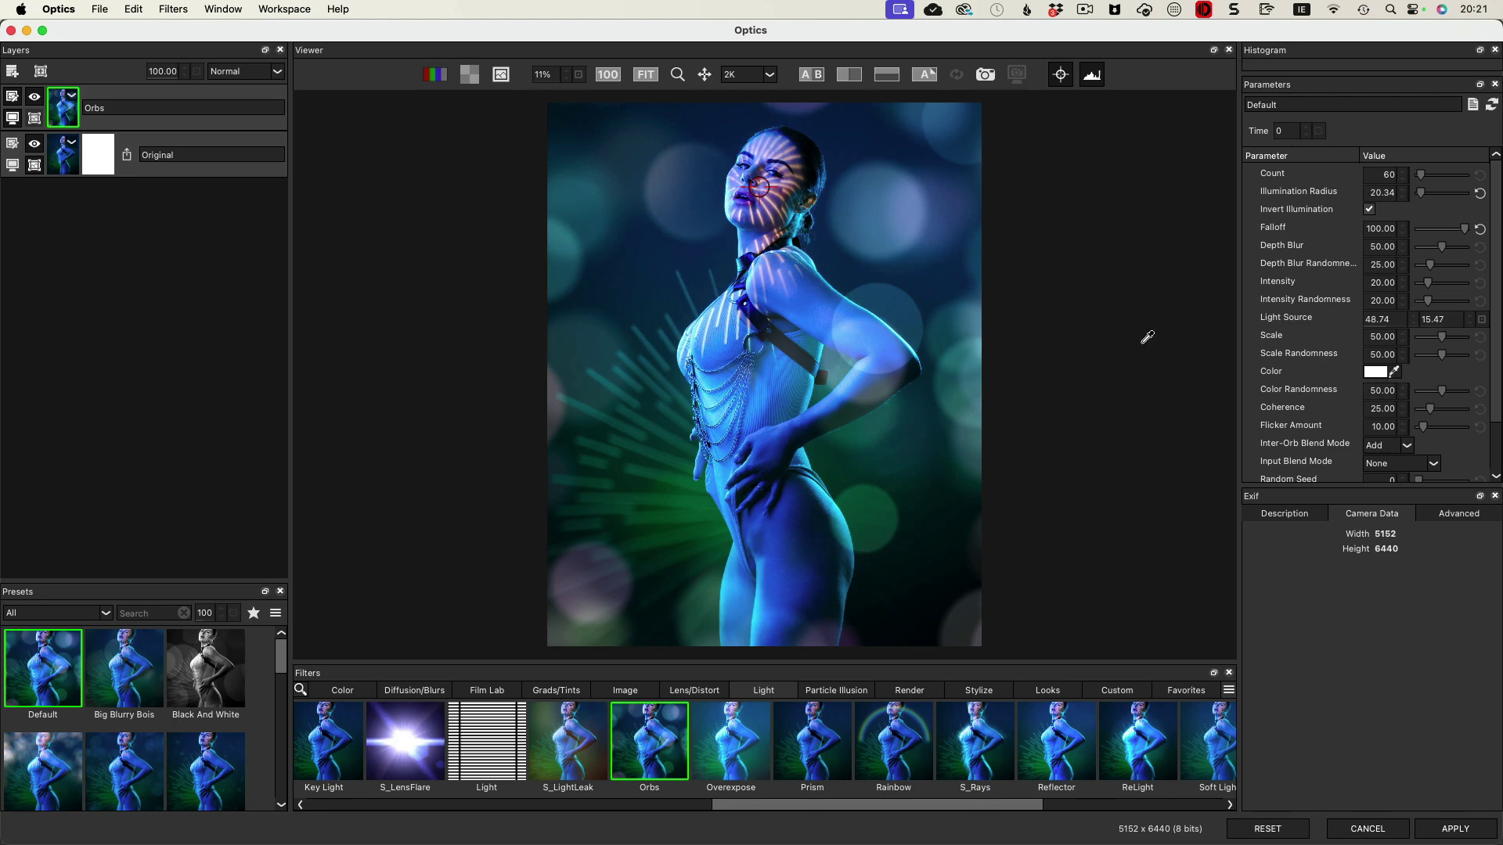
click(696, 236)
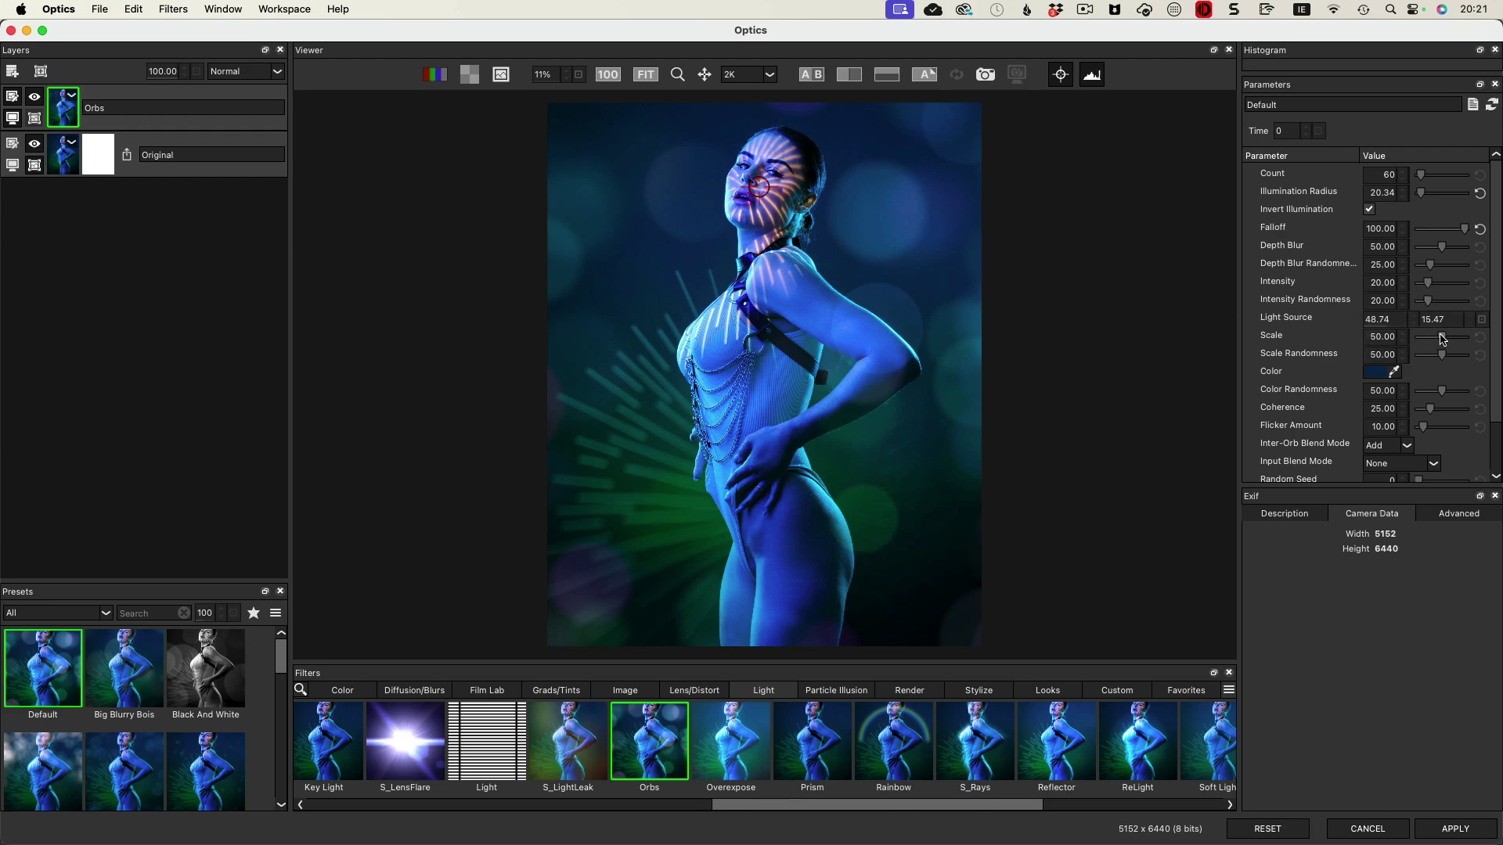
drag(1442, 338, 1438, 356)
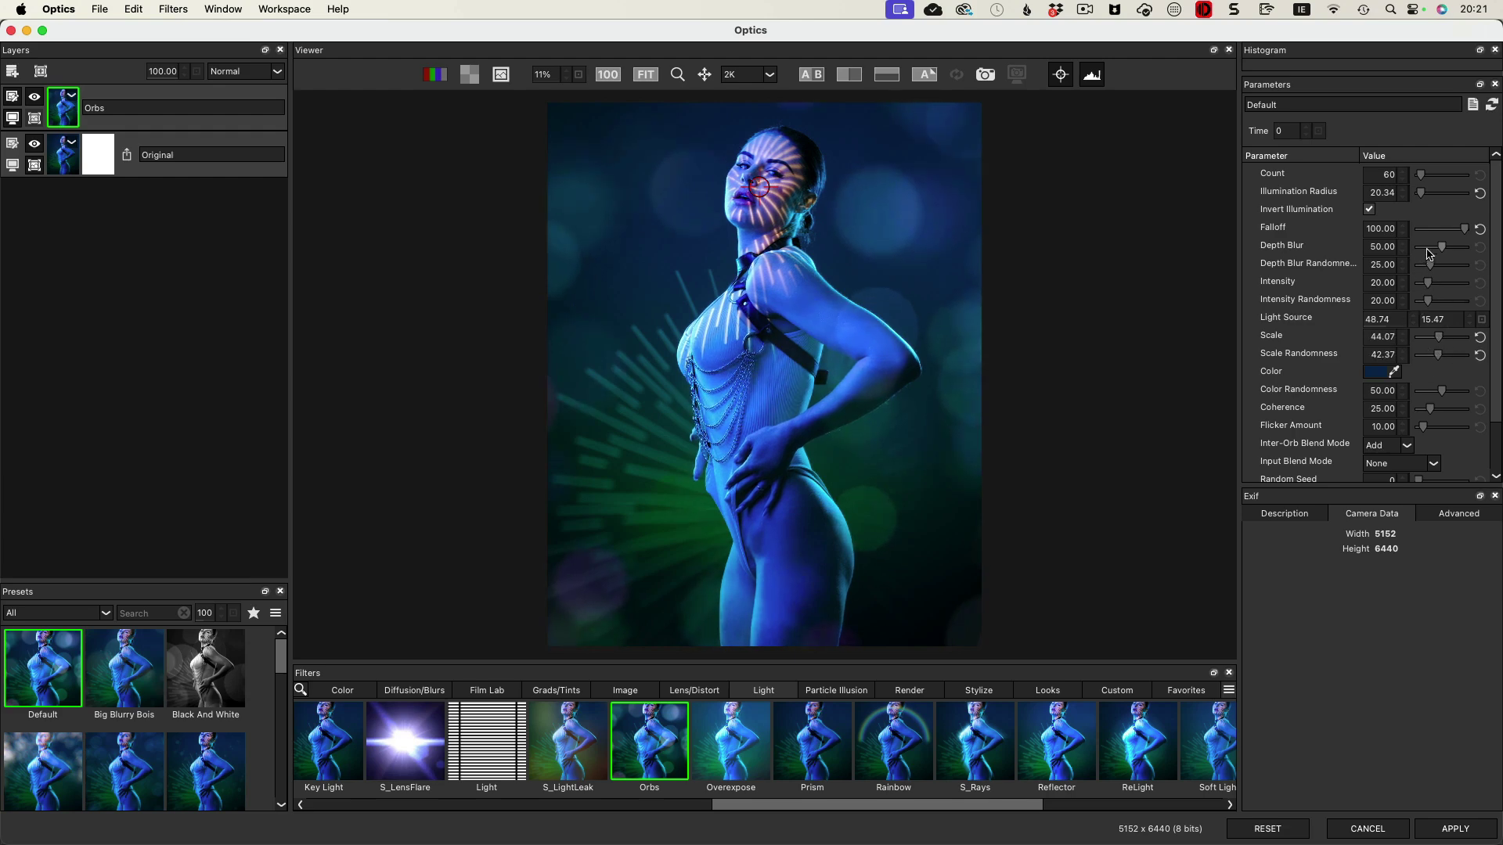
mouse_move(1430, 266)
mouse_down()
mouse_move(1454, 278)
mouse_move(1418, 248)
mouse_move(1451, 245)
mouse_up()
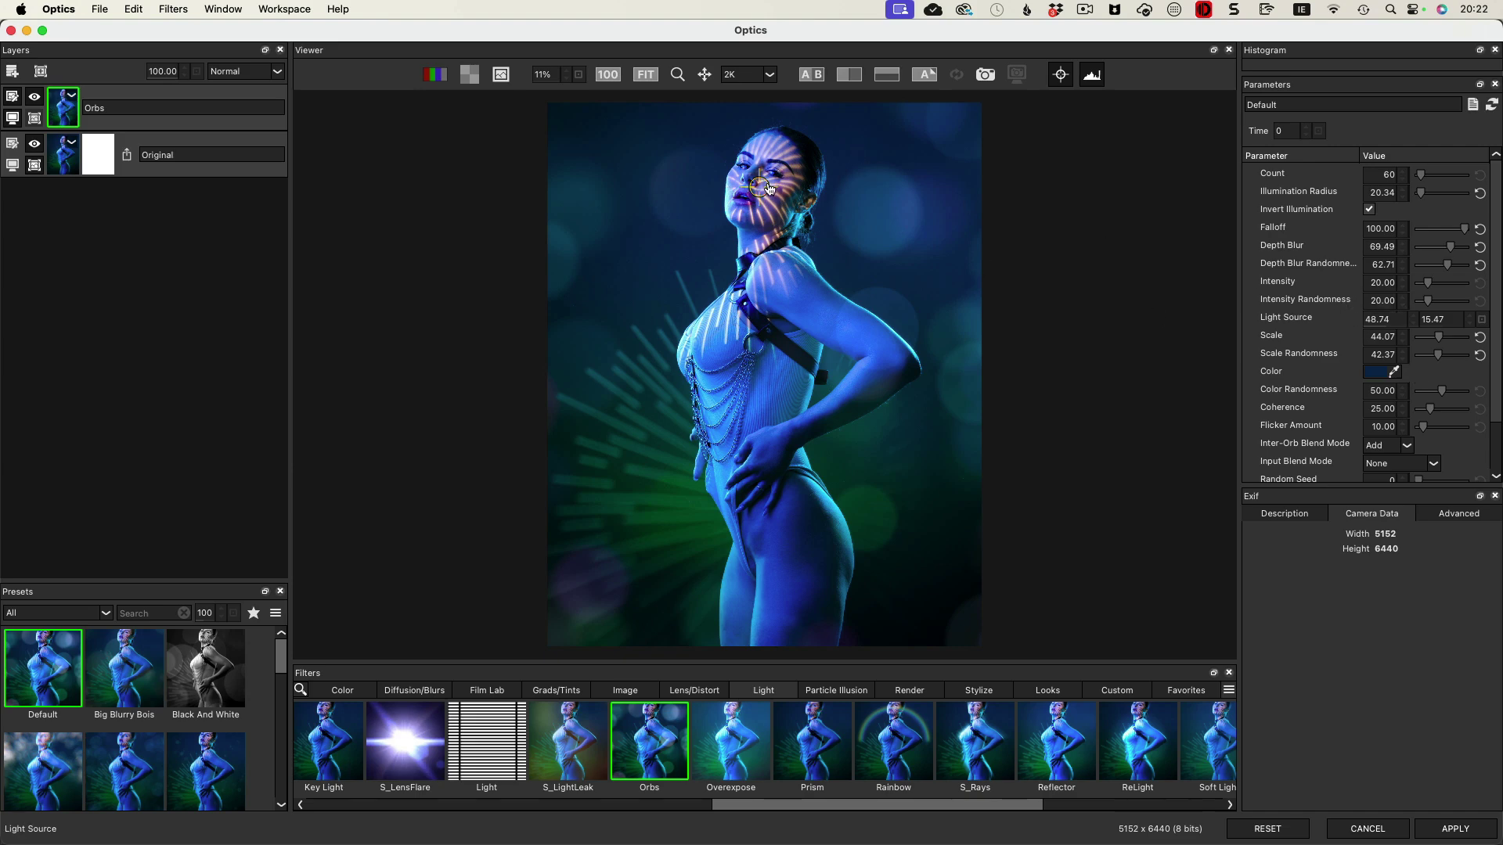
Step: Recentre the light on the face; set Color Randomness 35.59, Coherence 28.81 and Flicker 18.64
drag(771, 195, 777, 188)
drag(773, 188, 754, 190)
mouse_move(1443, 392)
mouse_down()
mouse_move(1424, 392)
mouse_move(1435, 385)
mouse_up()
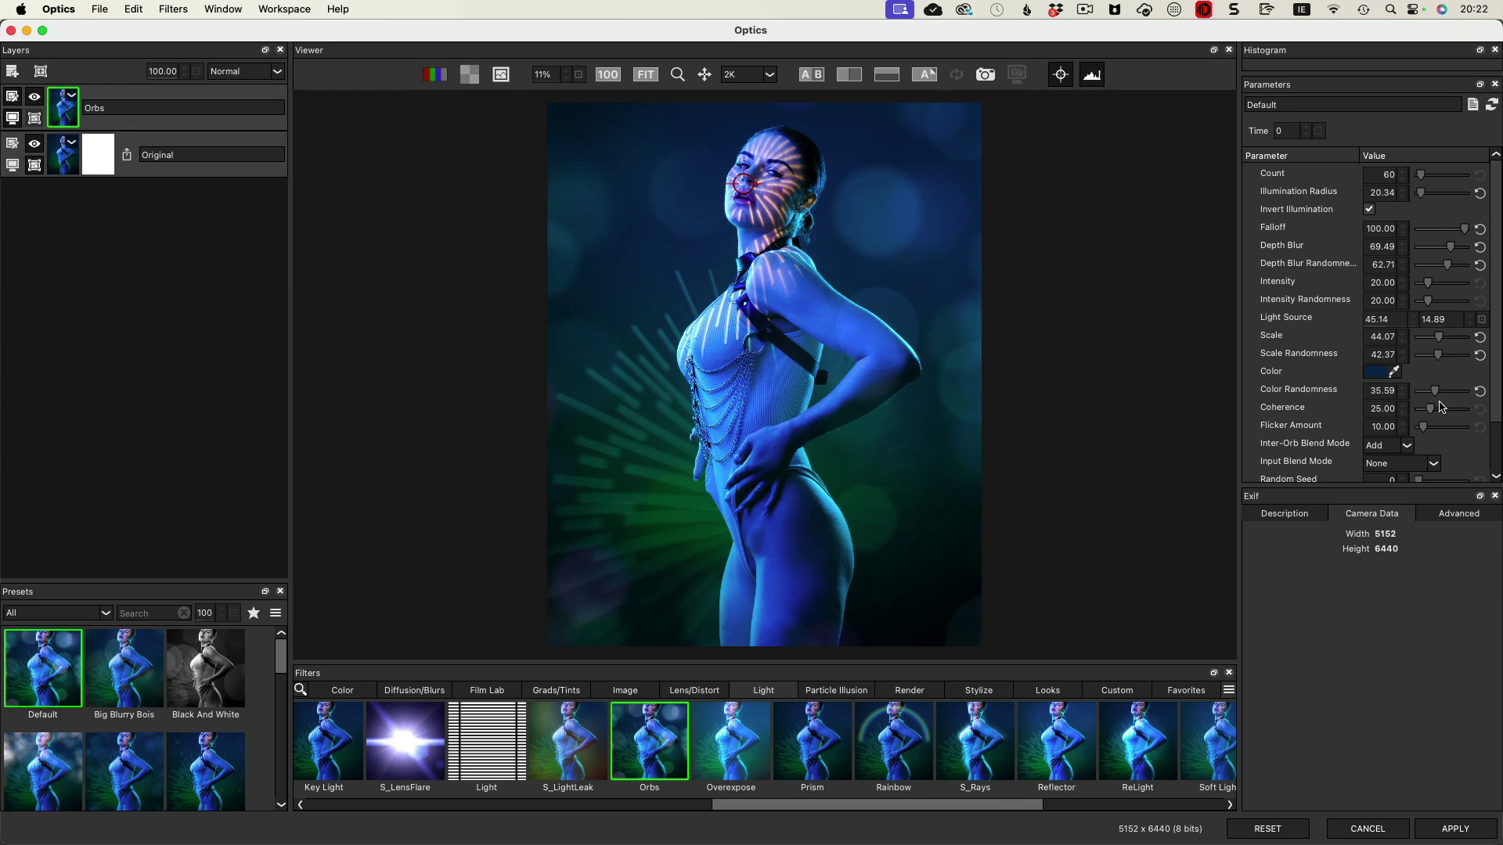
drag(1440, 408, 1431, 420)
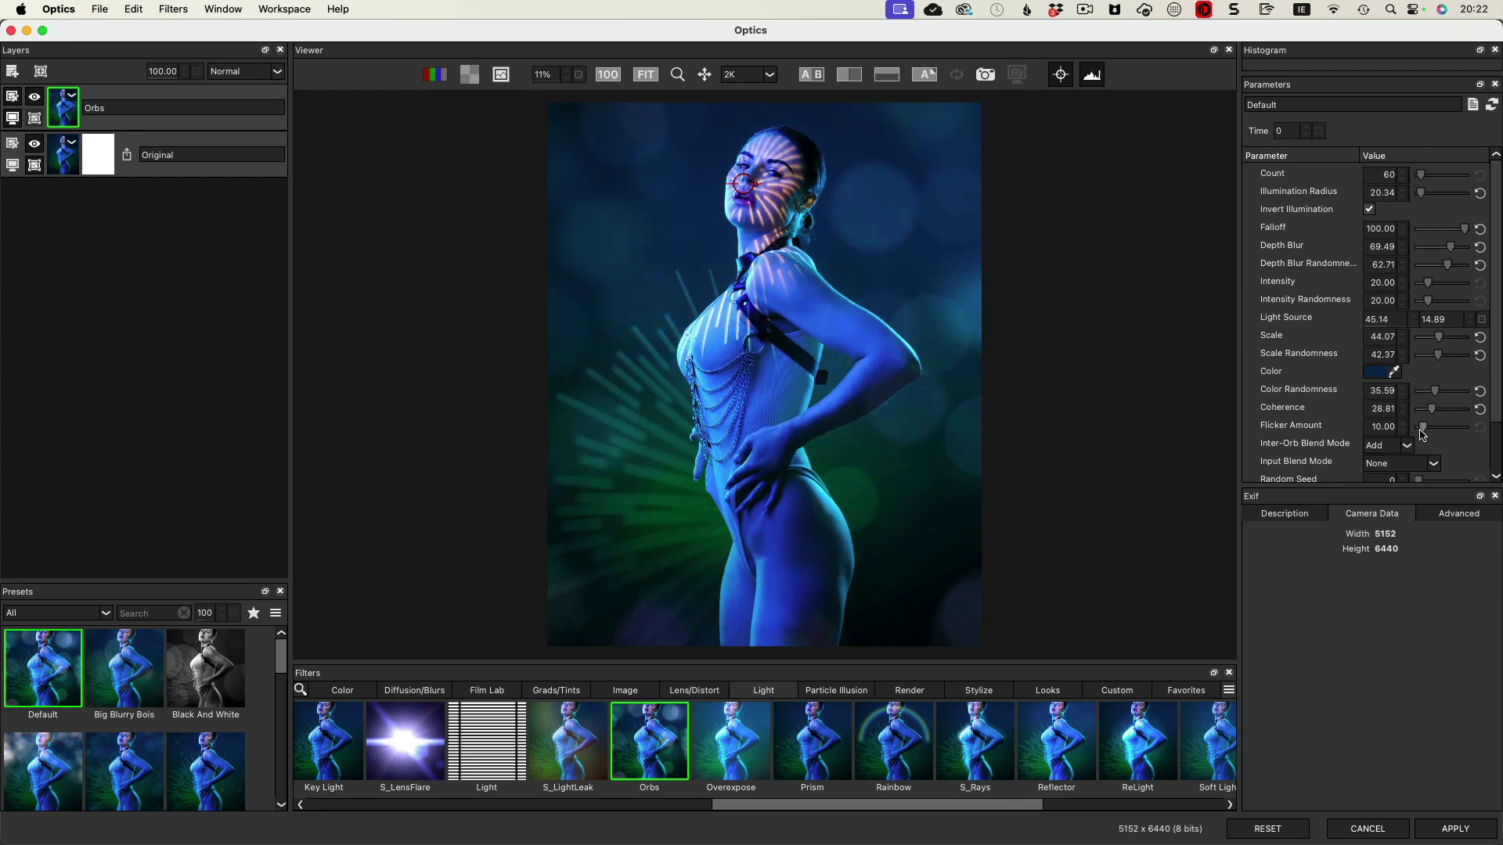
mouse_move(1422, 428)
mouse_down()
mouse_move(1495, 433)
mouse_move(1425, 433)
mouse_up()
scroll(1283, 383, down, 3)
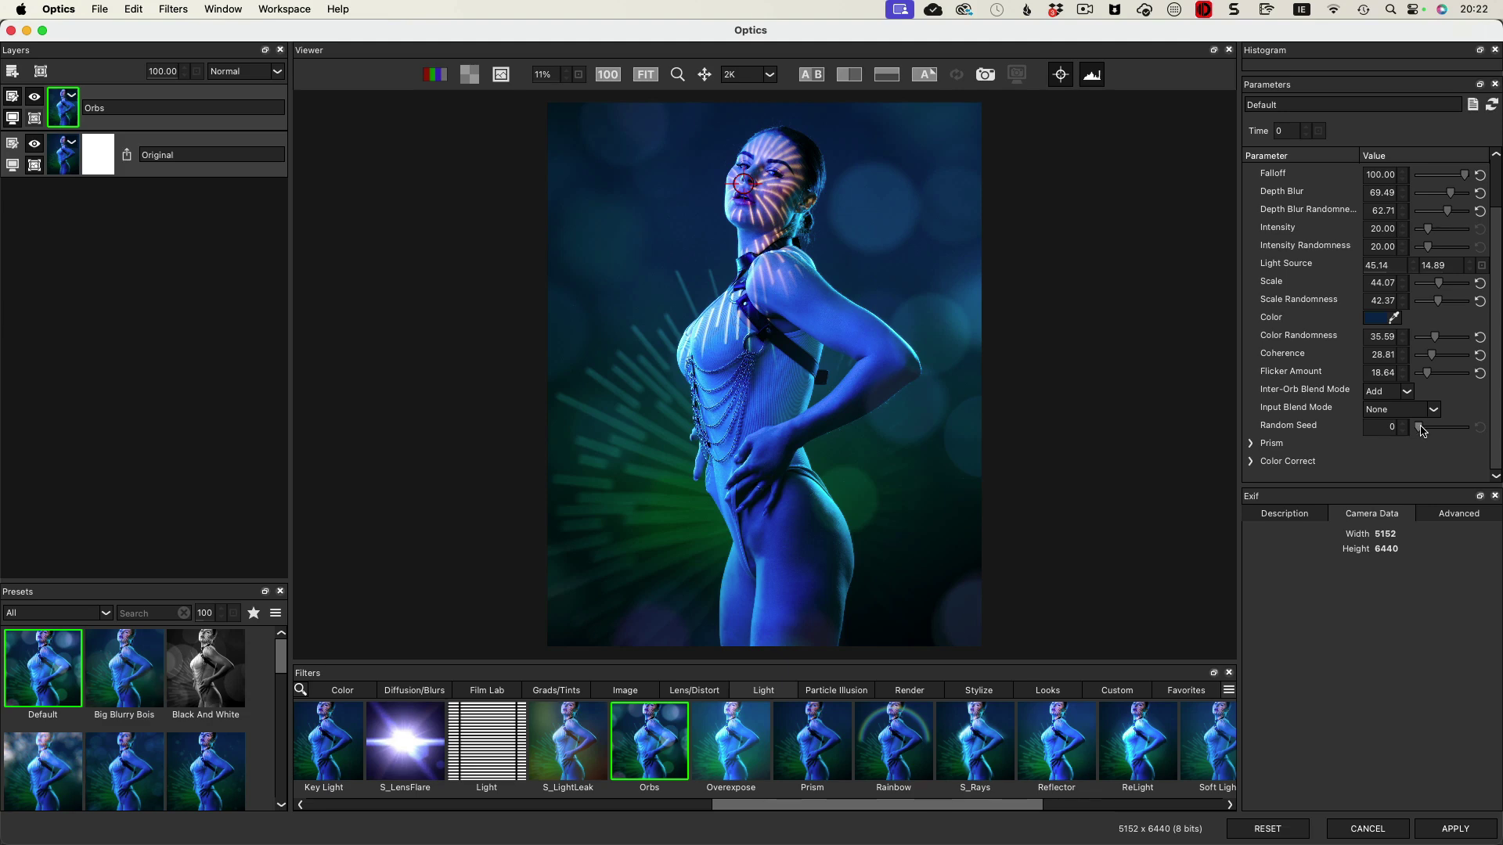
Step: Change the Random Seed to rearrange the orbs, then add a Mask ML mask to the Orbs layer
mouse_move(1422, 430)
mouse_down()
mouse_move(1432, 439)
mouse_move(1412, 446)
mouse_move(1393, 433)
mouse_up()
click(33, 81)
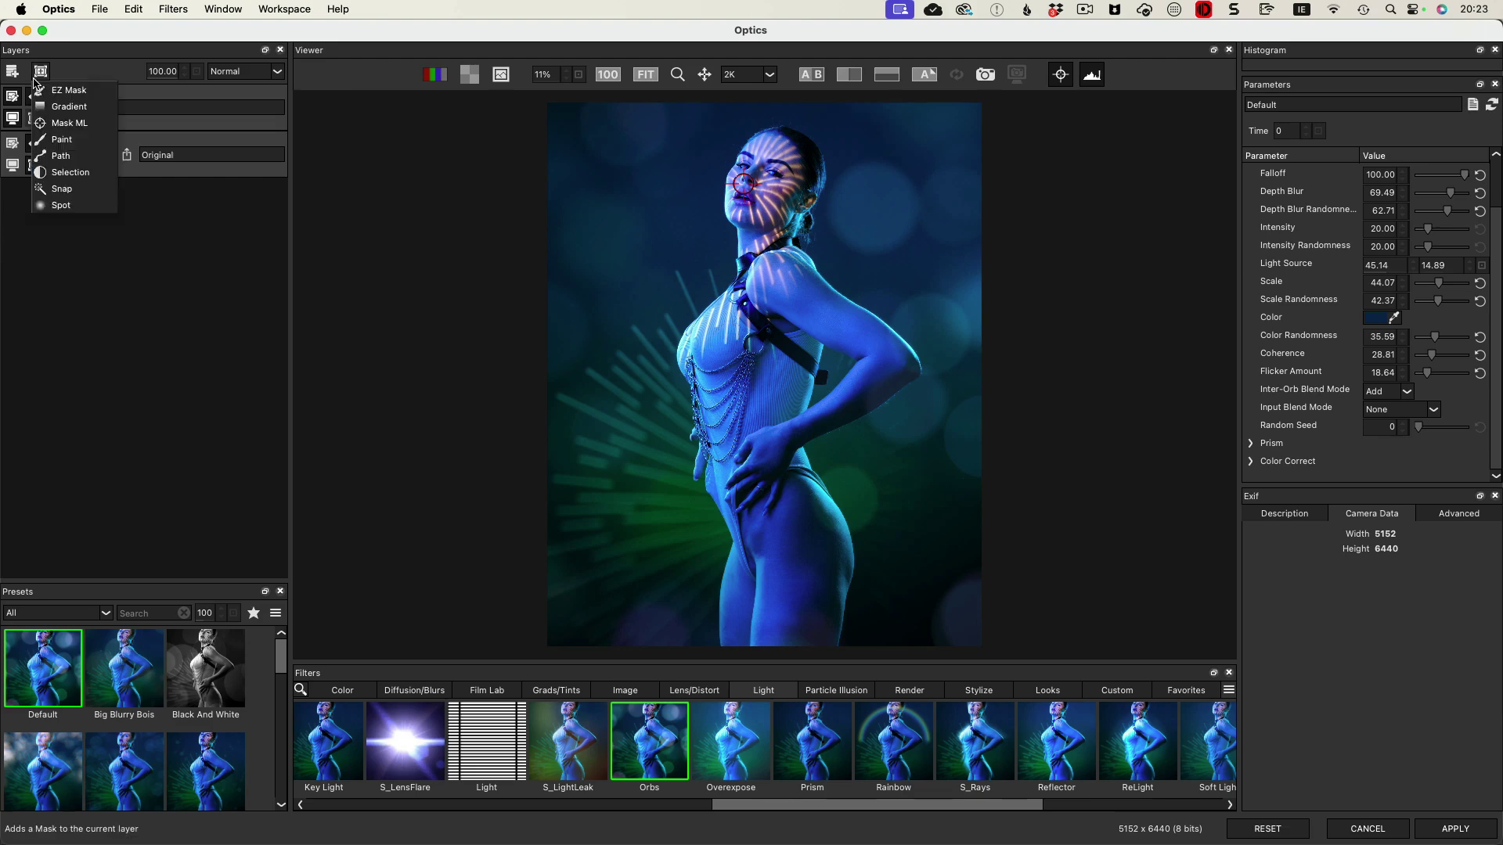
click(82, 125)
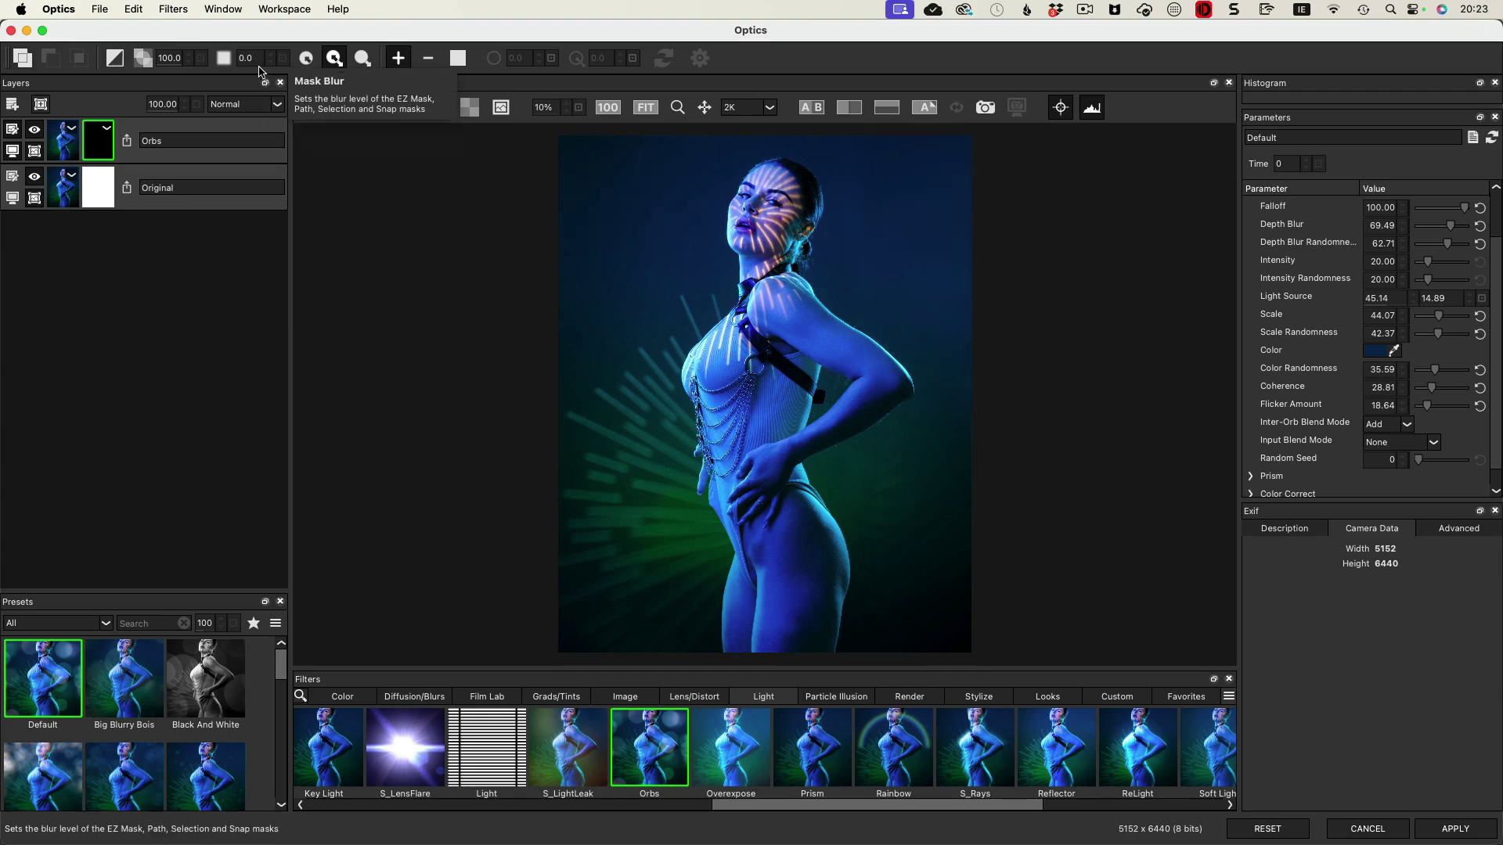
Step: Invert the Orbs mask and, viewing the mask, add keep points on the face, hip and torso
click(133, 55)
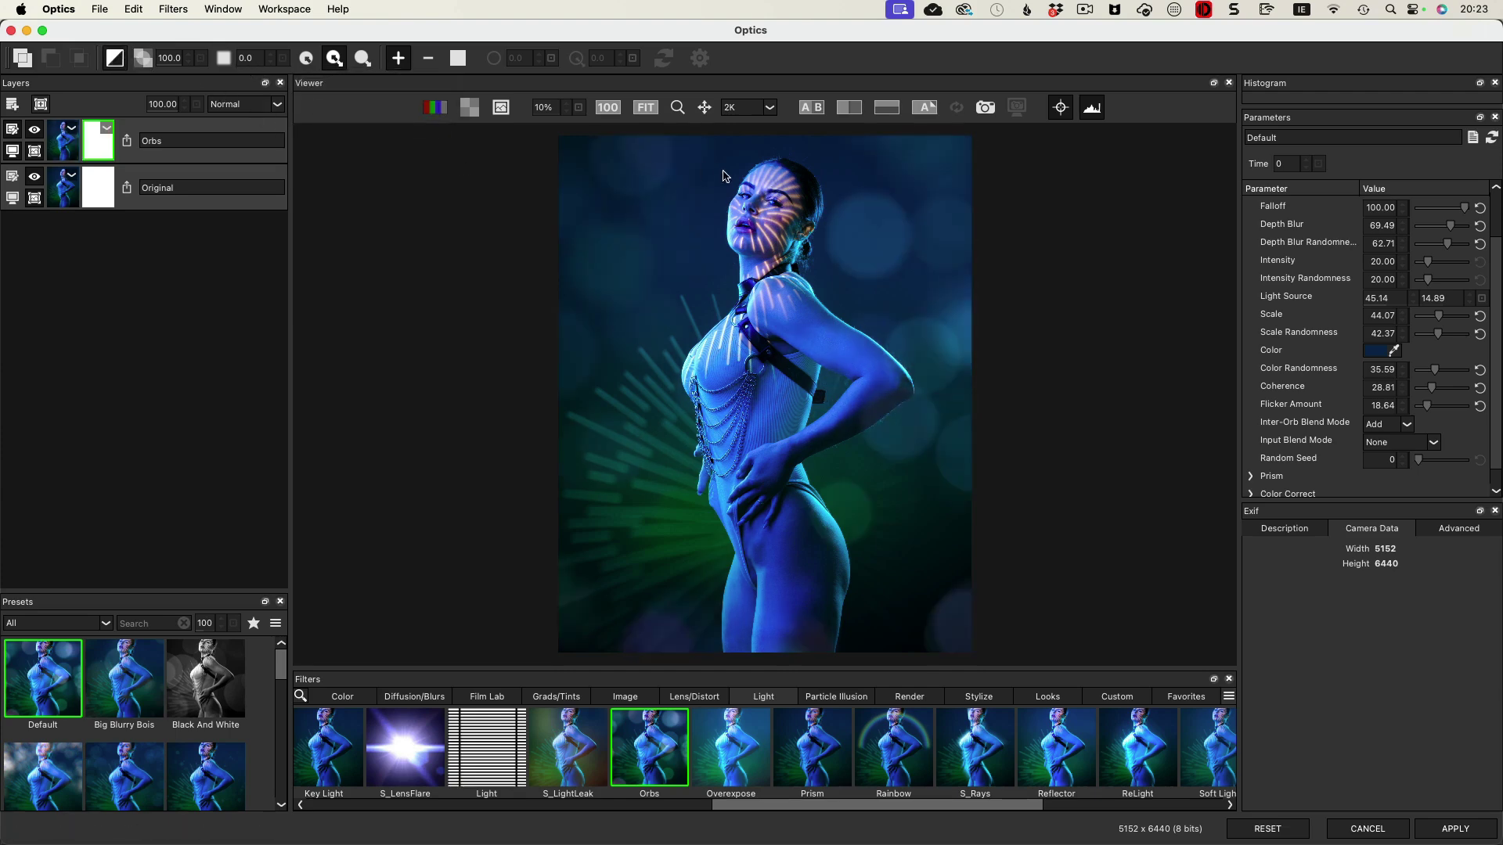
click(774, 226)
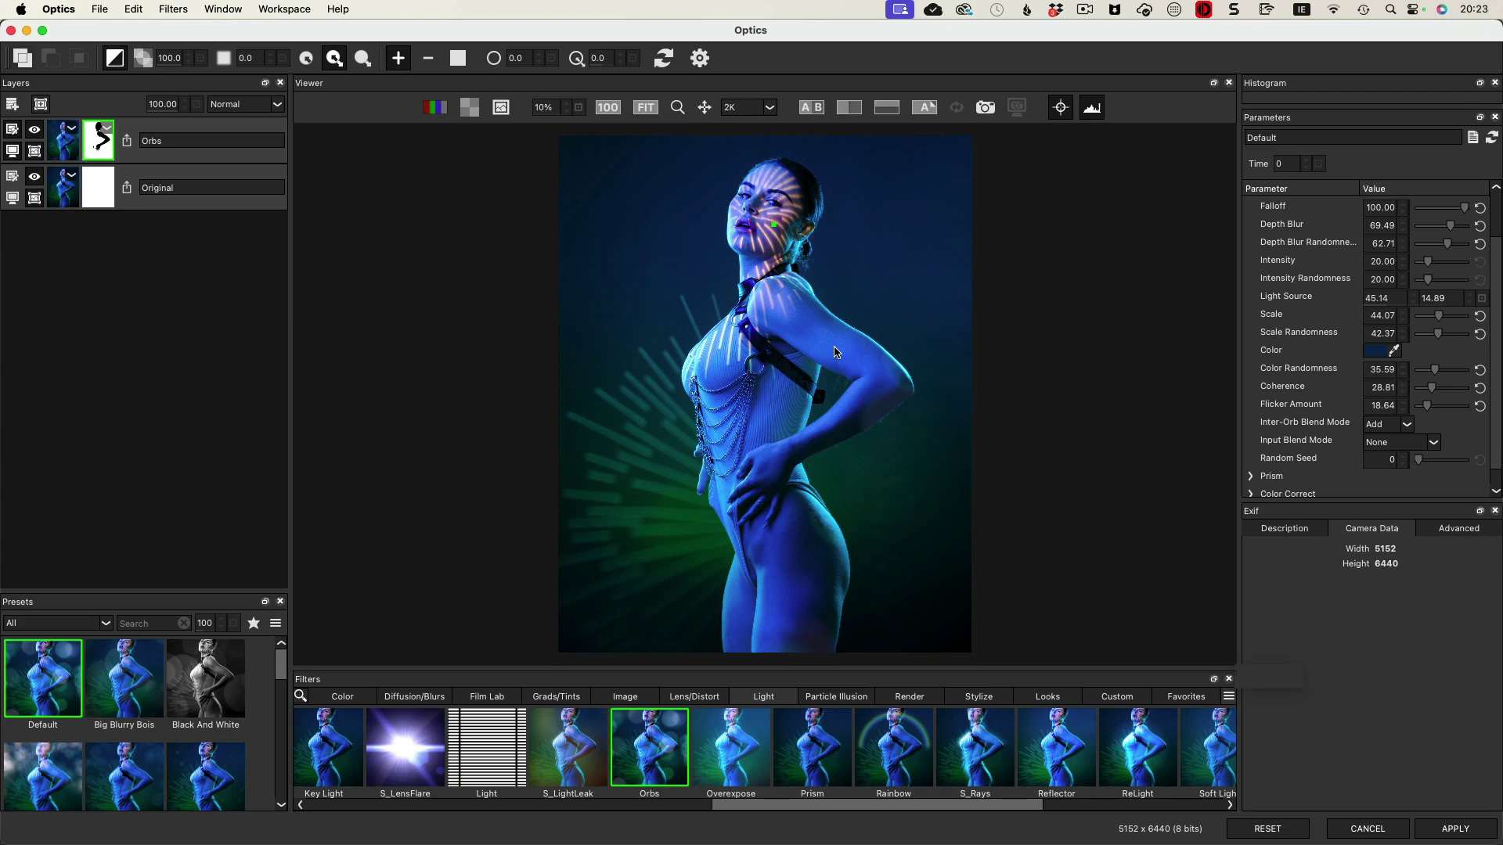
click(804, 549)
click(501, 107)
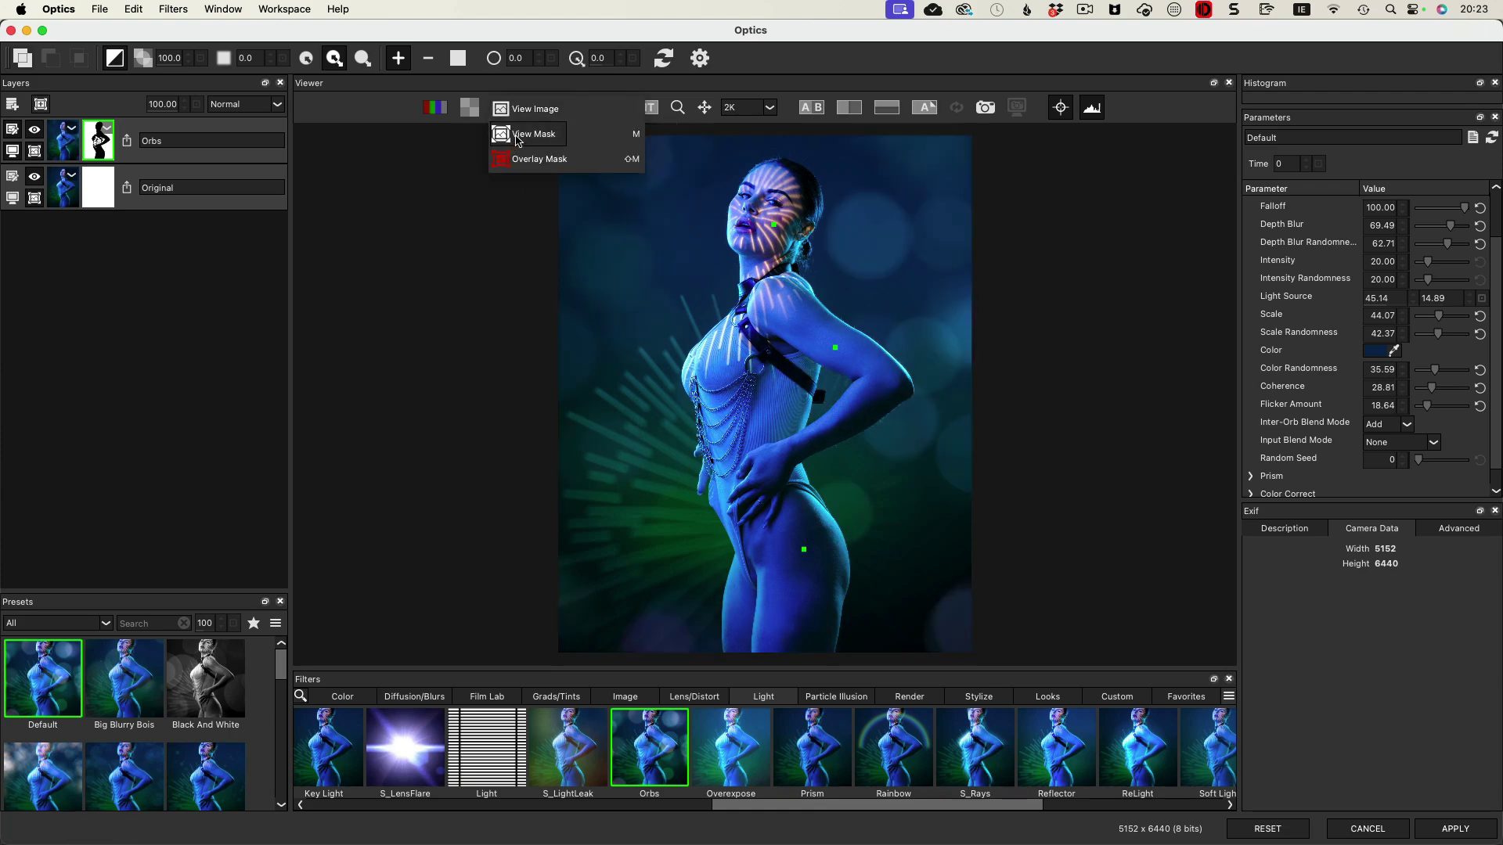
click(533, 134)
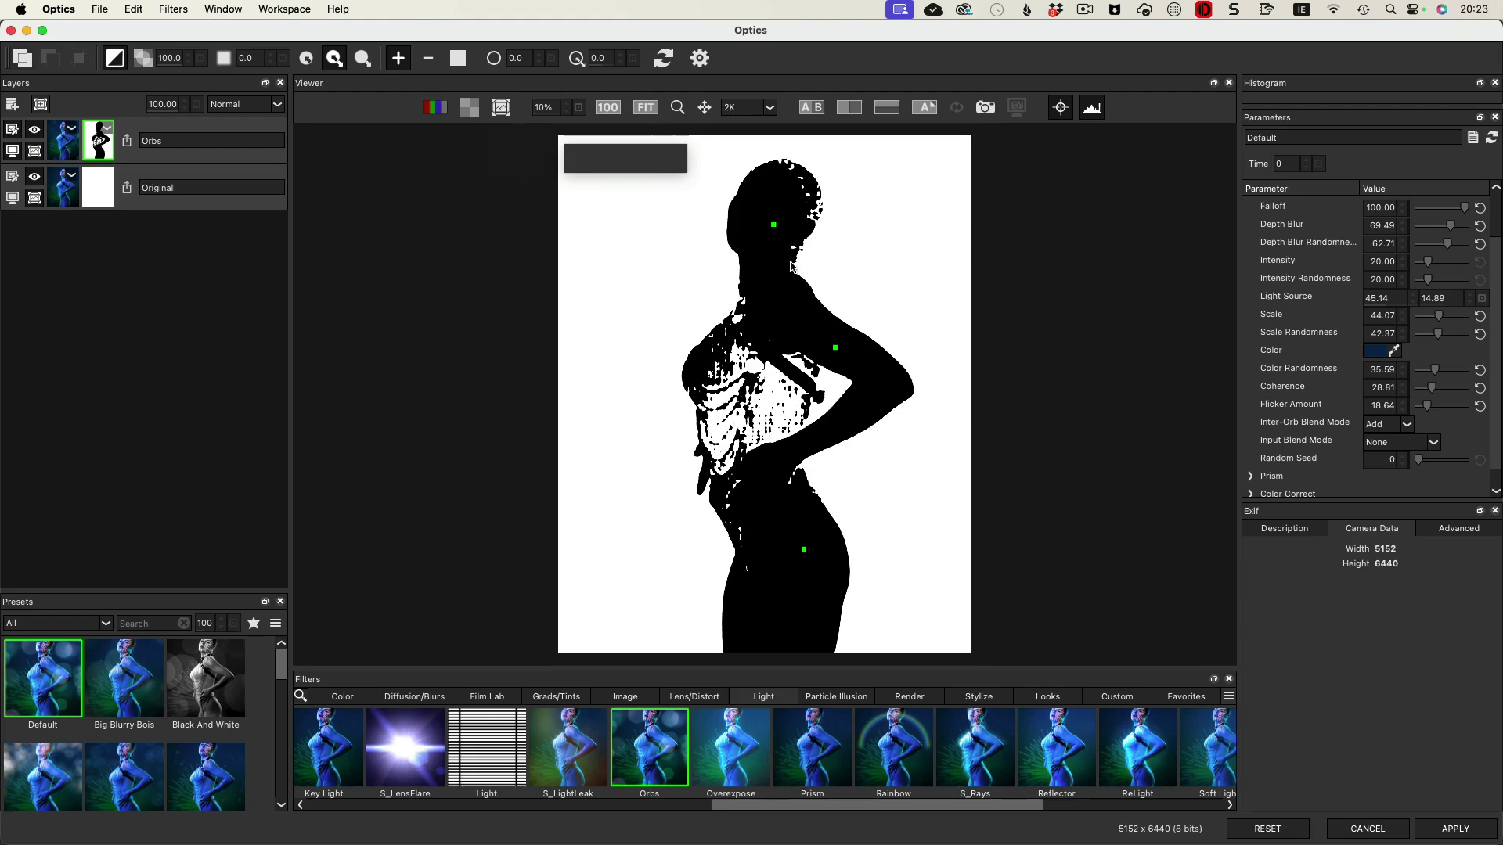
click(759, 400)
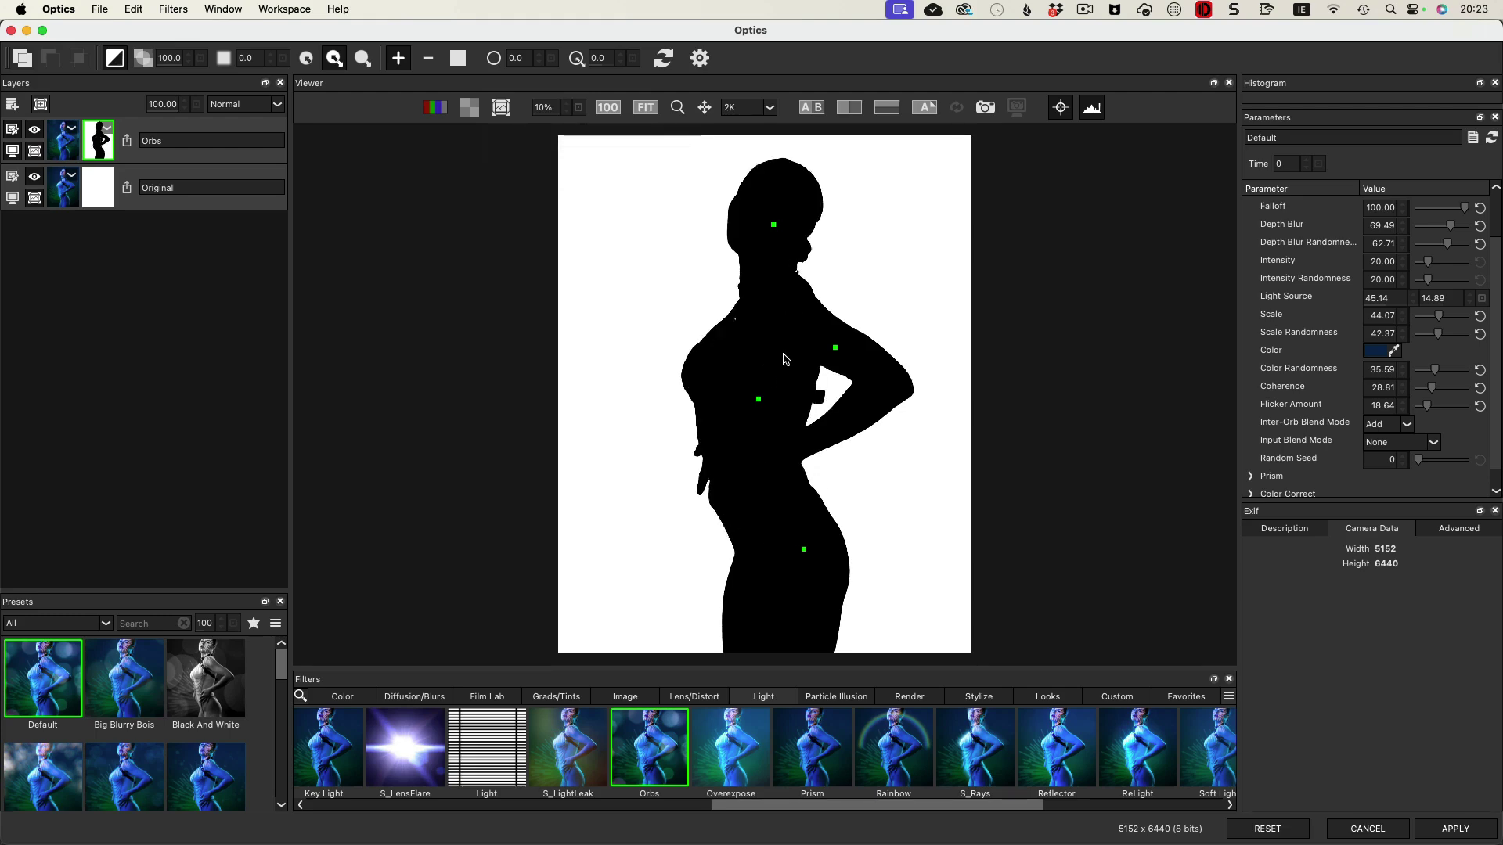
click(741, 386)
click(764, 368)
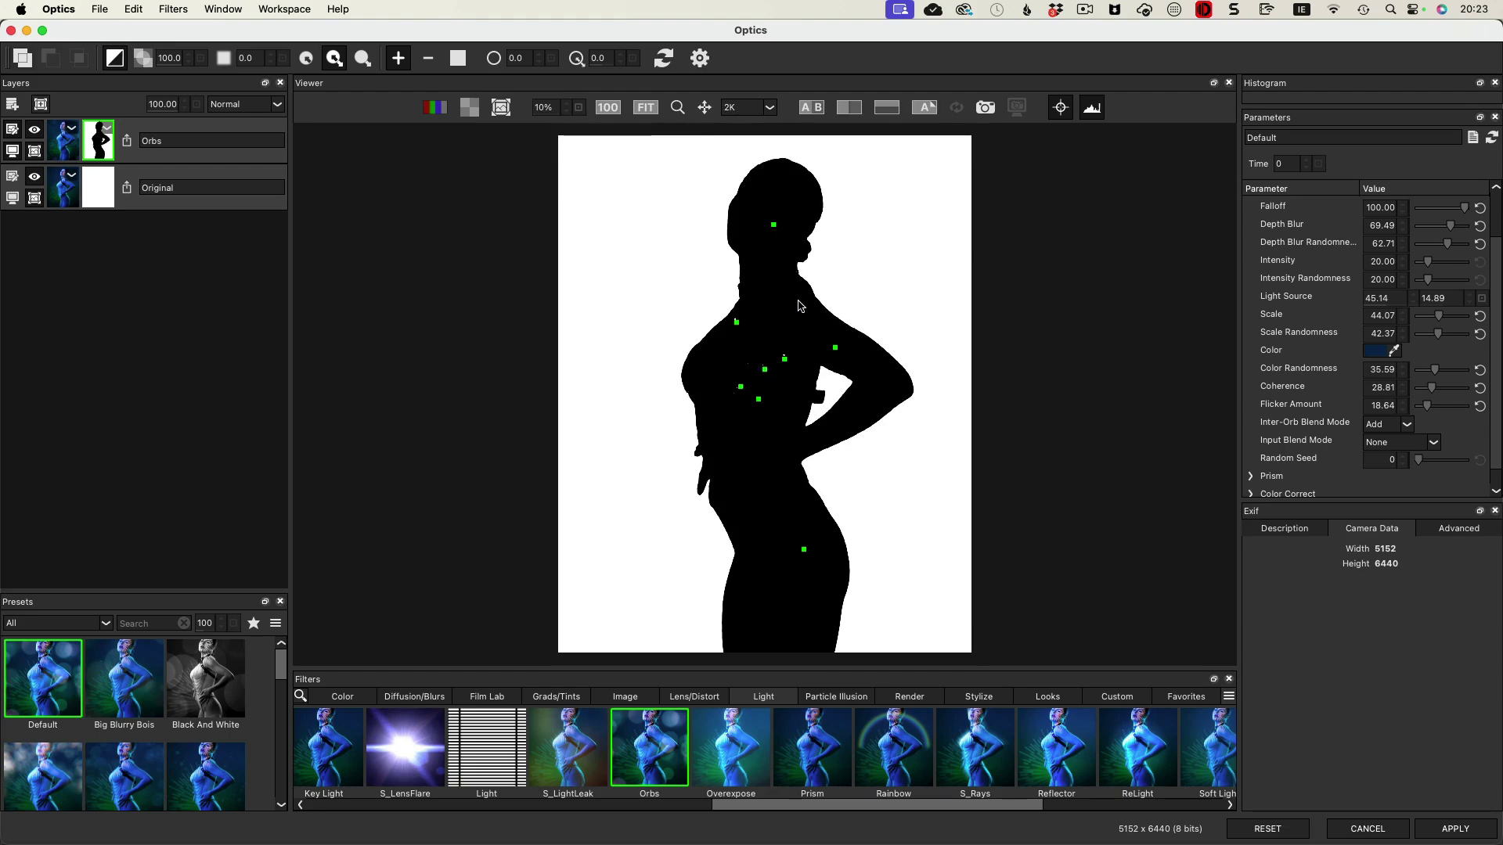
click(792, 353)
Step: Return to the colour image view and set the mask Edge Size to 2.0
click(501, 107)
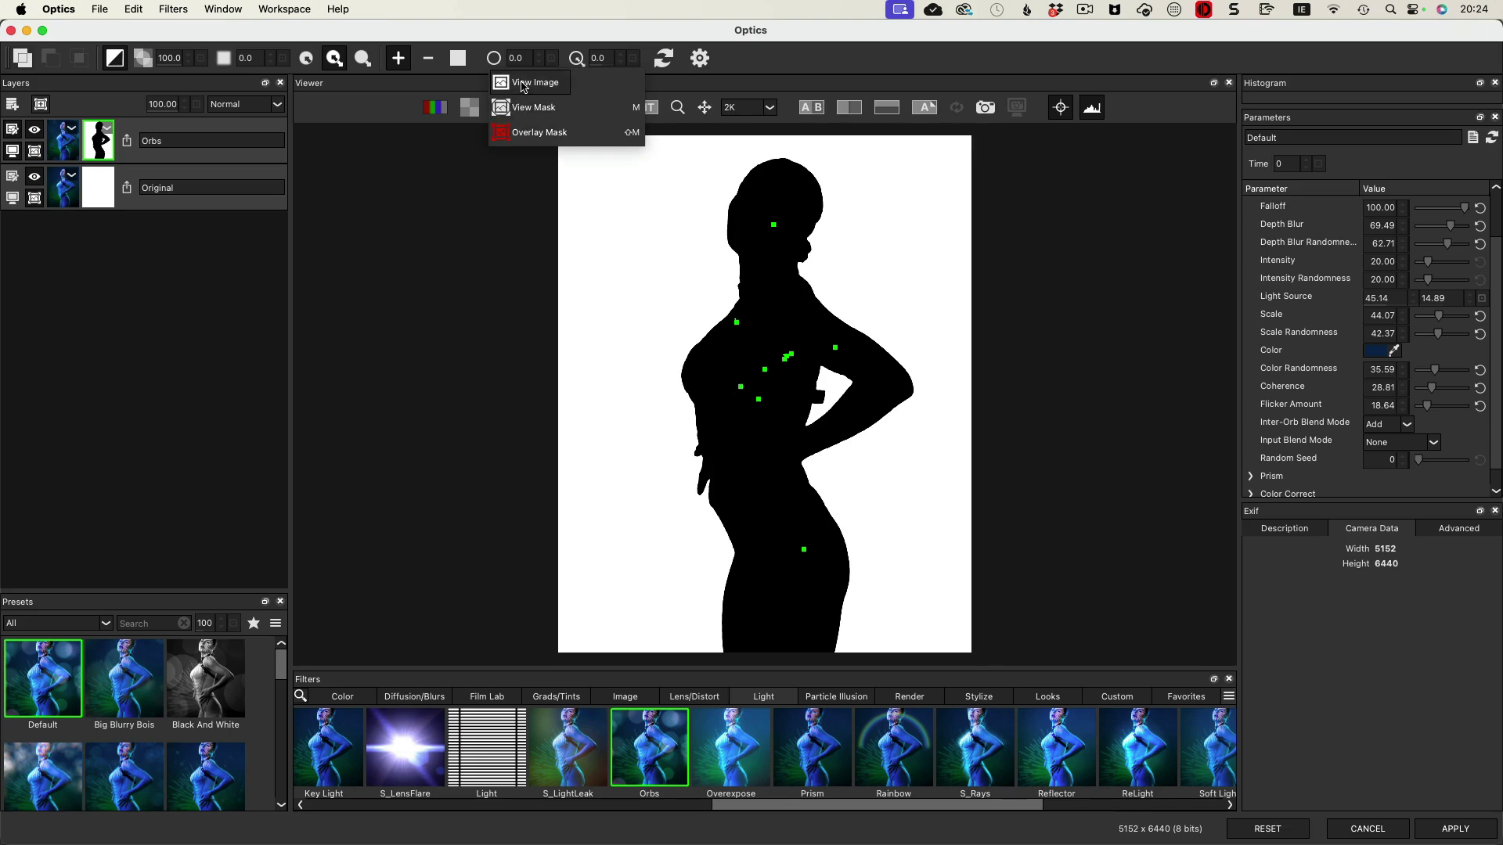
click(523, 85)
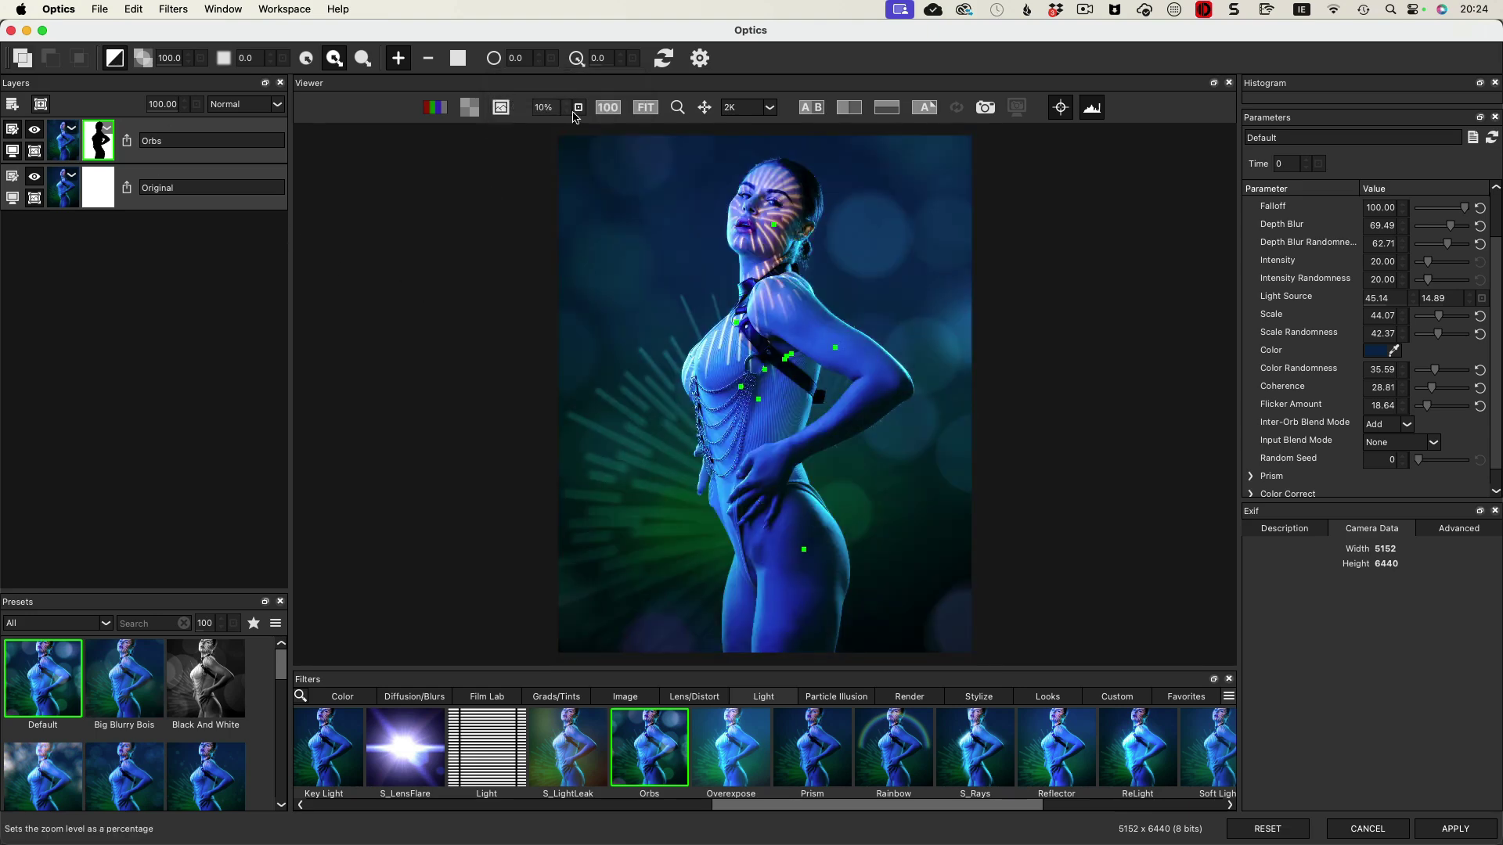
click(501, 107)
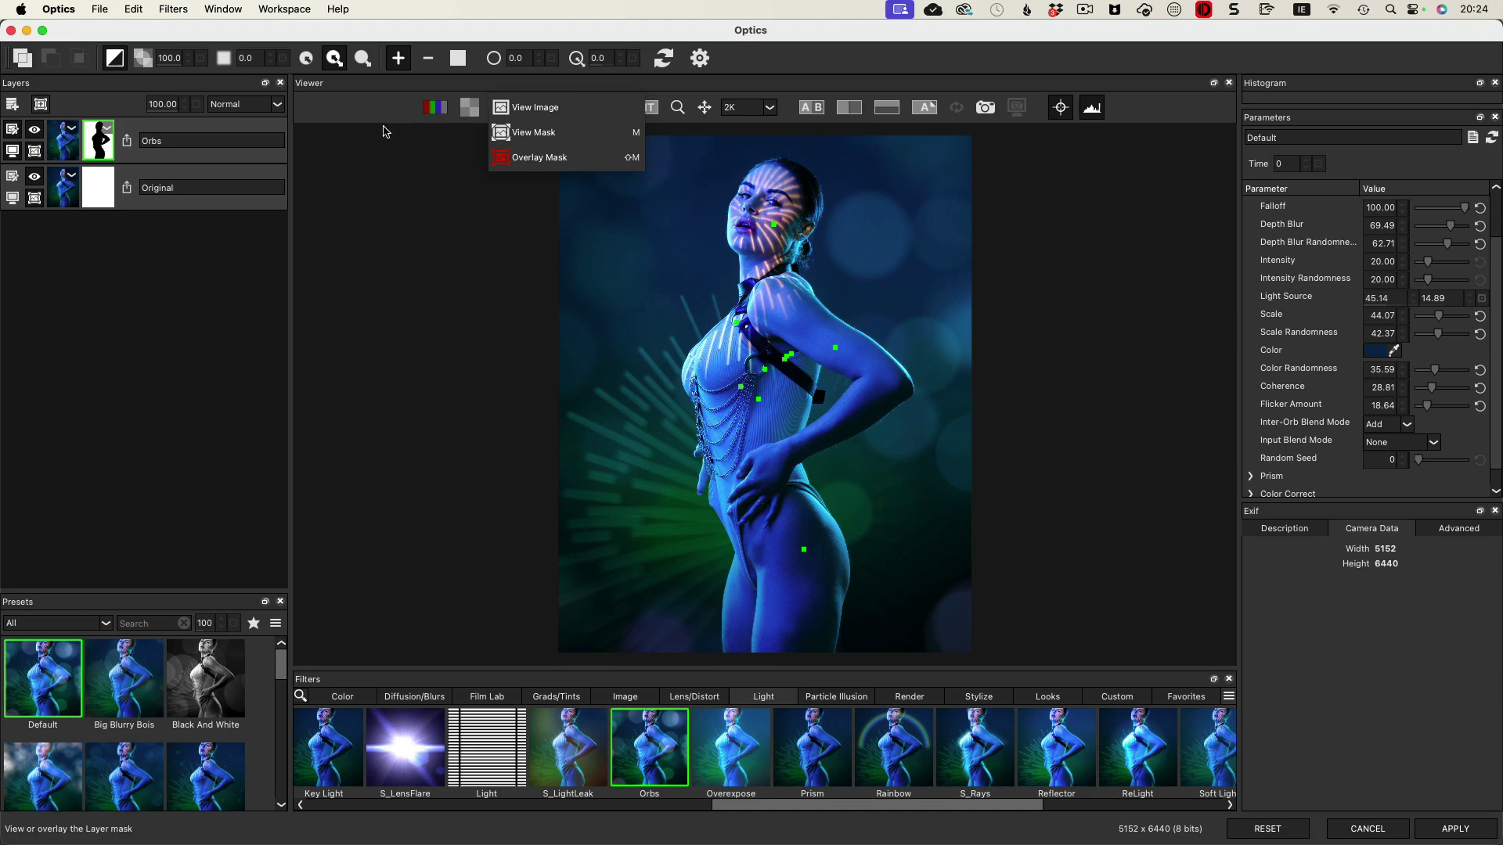
click(522, 130)
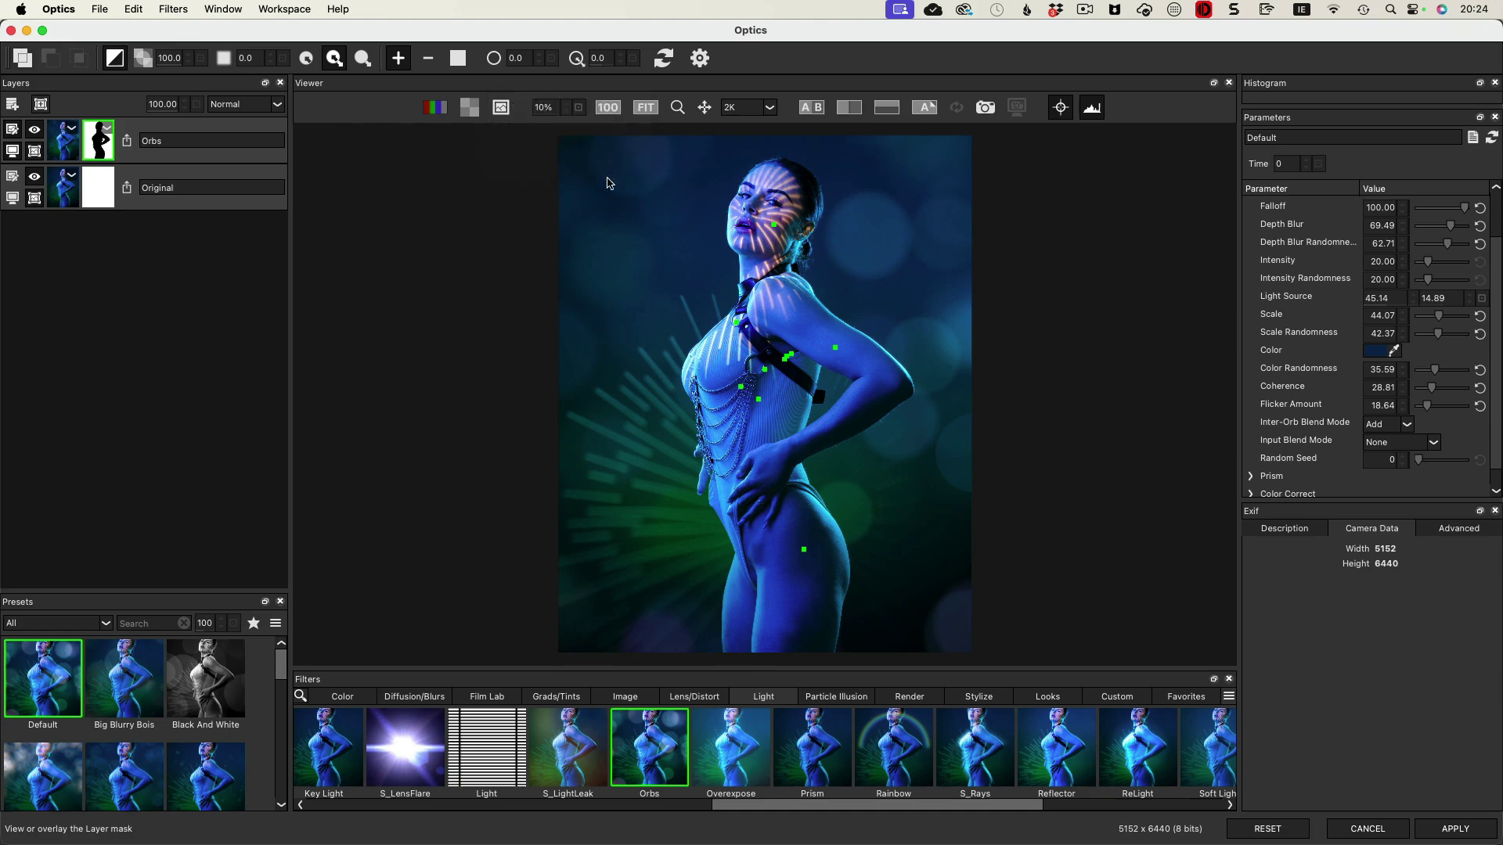
click(541, 55)
click(501, 107)
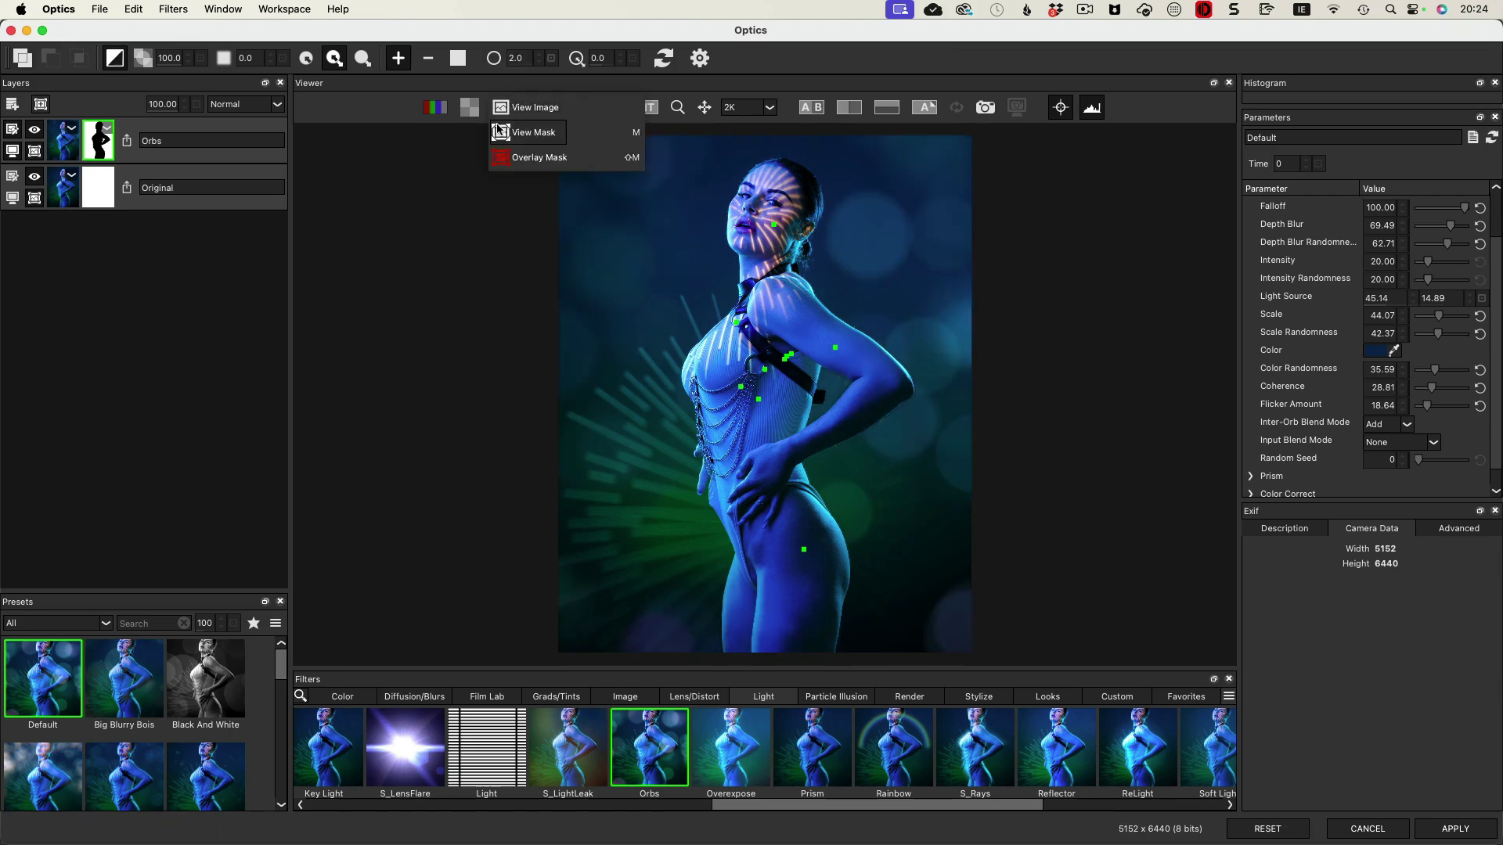
Step: In mask view, set Edge Size 5.0 and Edge Position 0.0, then generate the refined mask edge
click(499, 132)
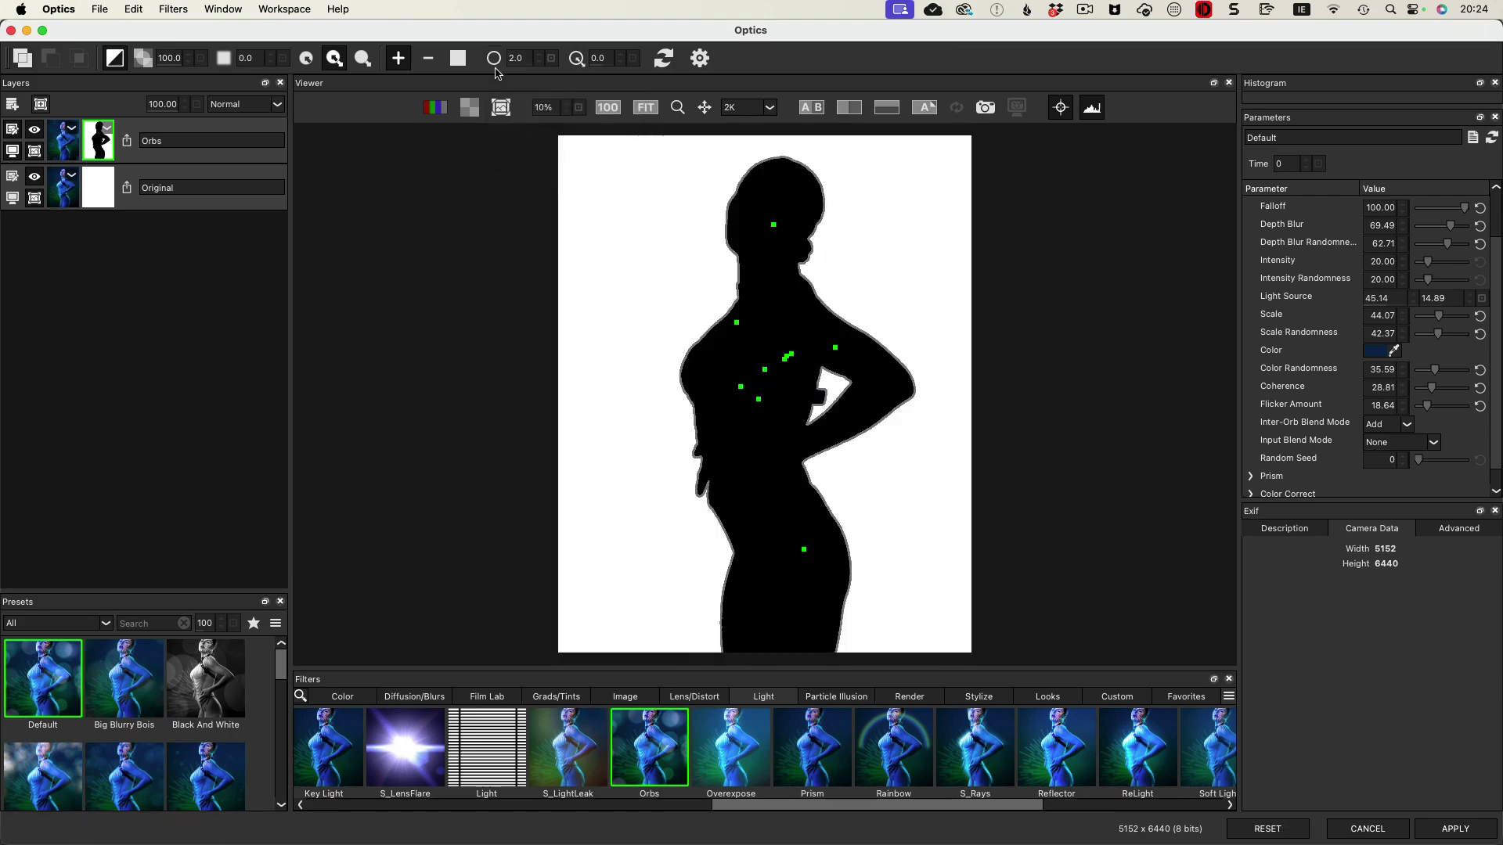
click(540, 57)
click(540, 56)
click(540, 56)
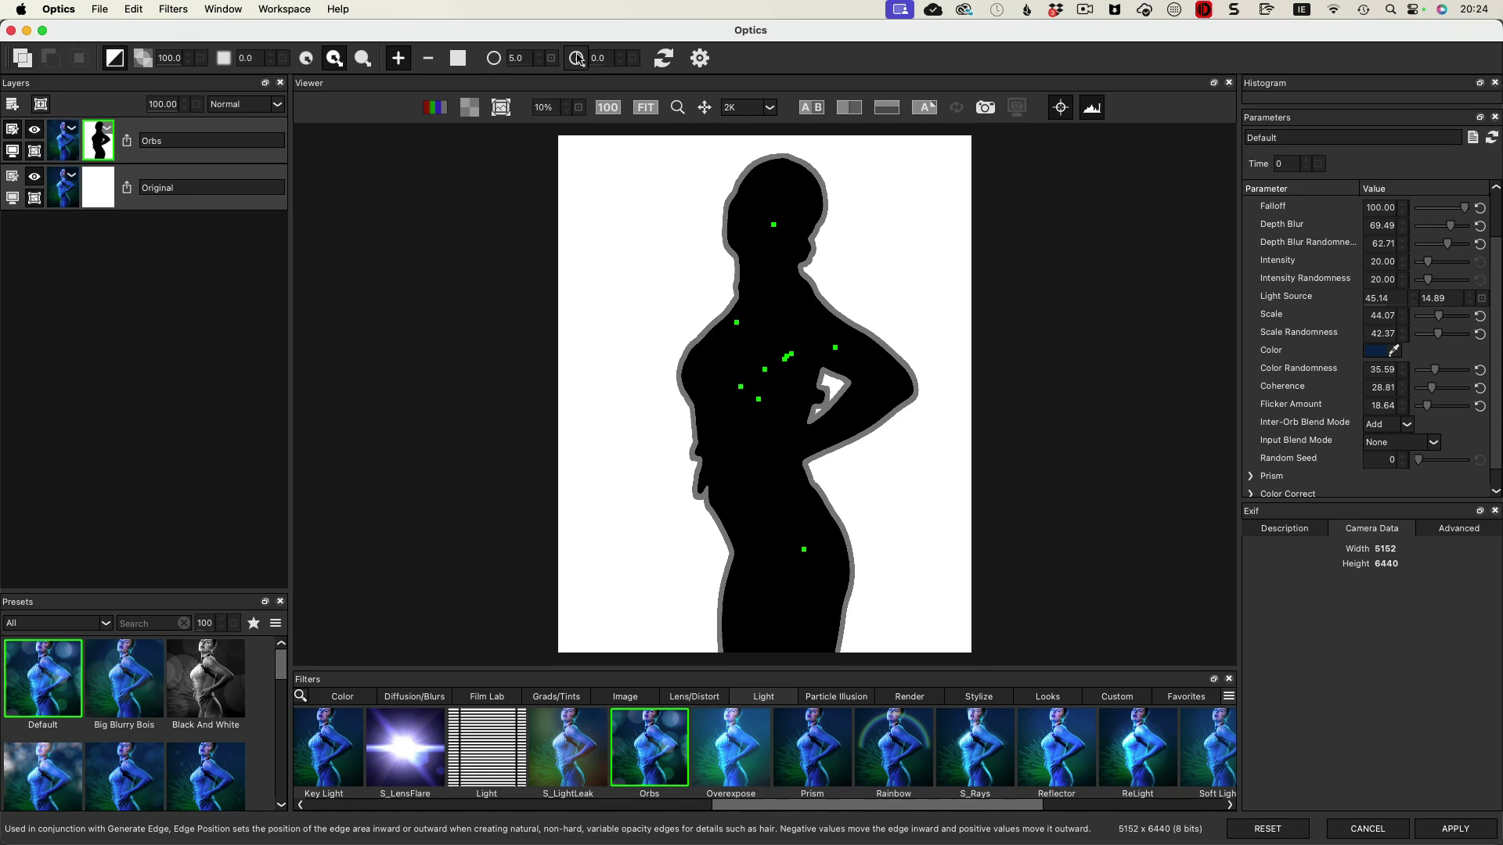
click(620, 56)
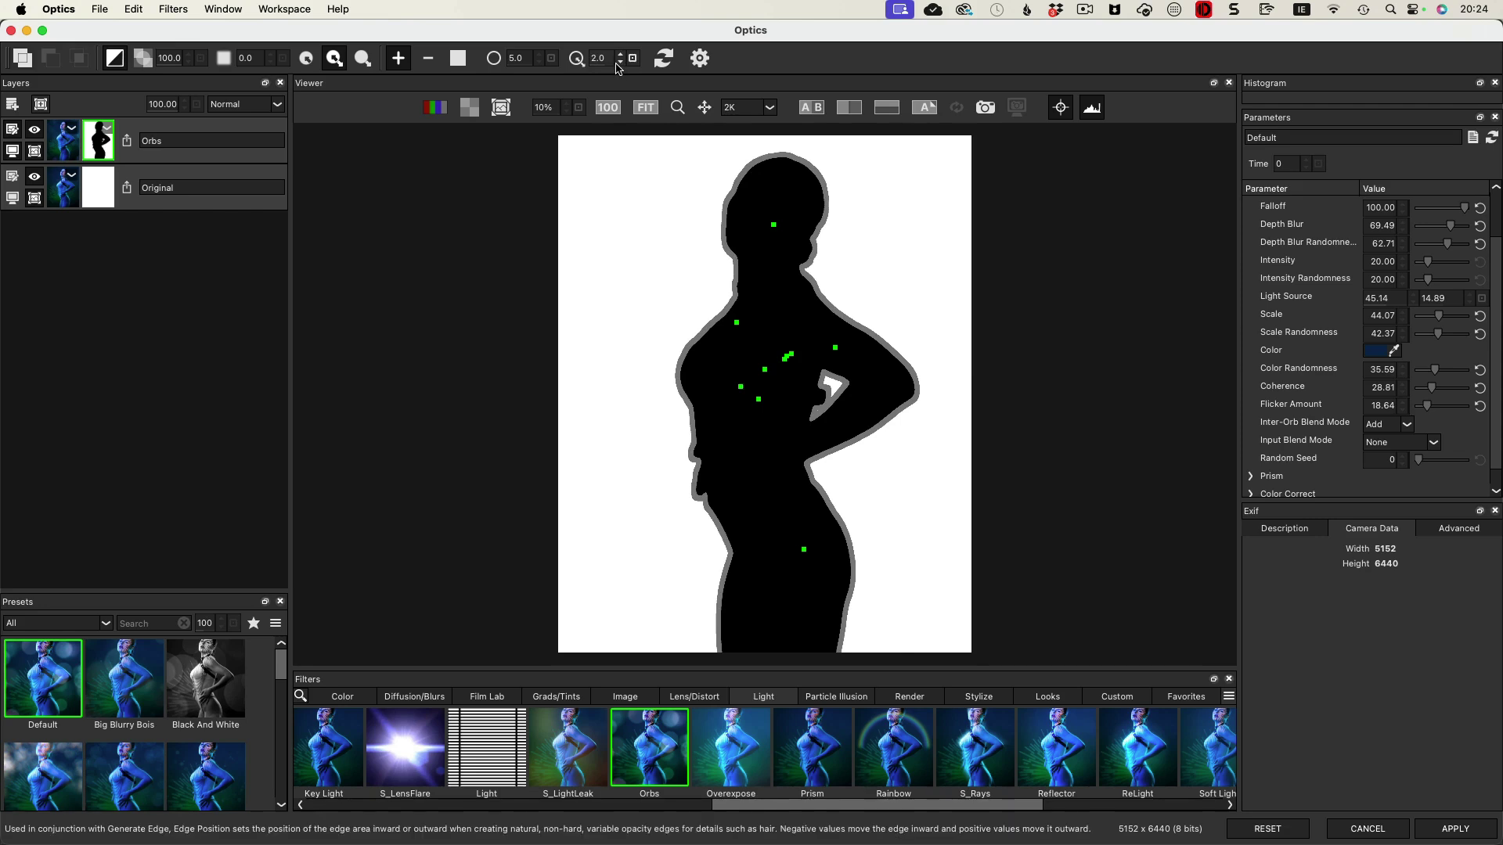
click(620, 62)
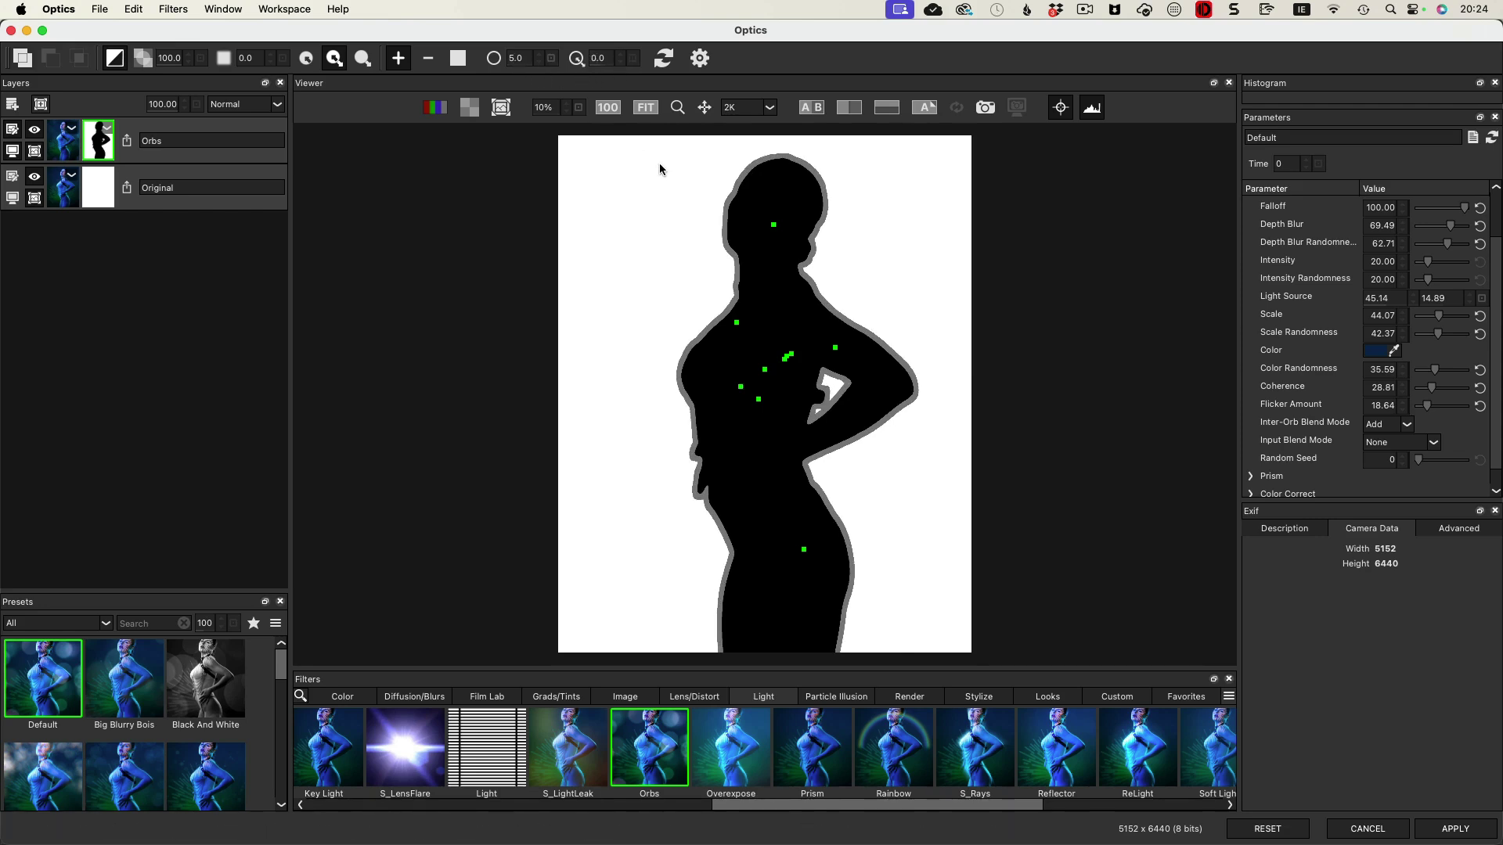
click(699, 59)
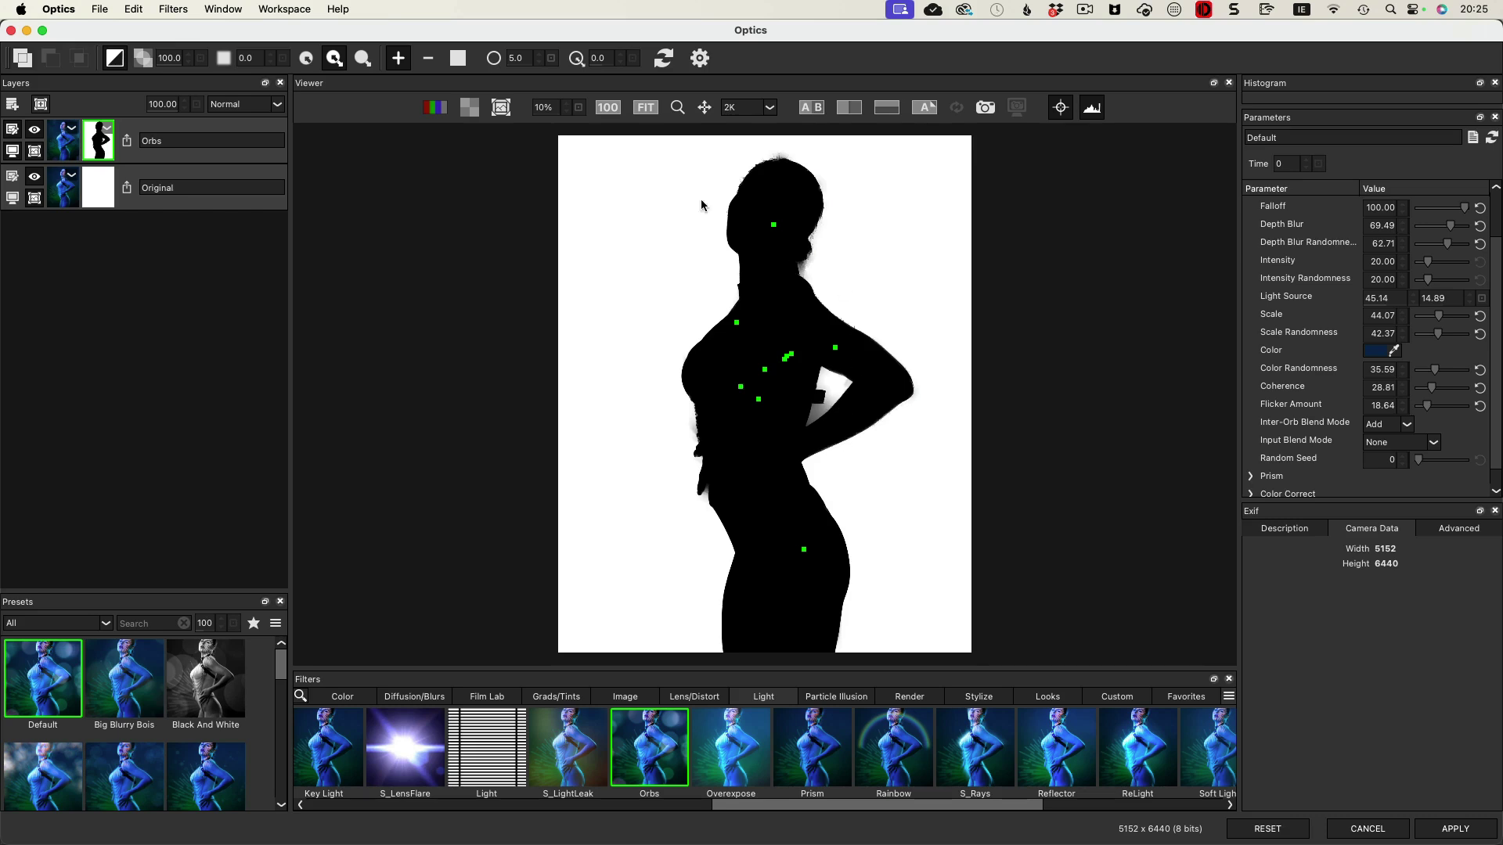
Step: Add exclude points left and right of the head, set Edge Size to 4.0, and view the colour image
click(639, 239)
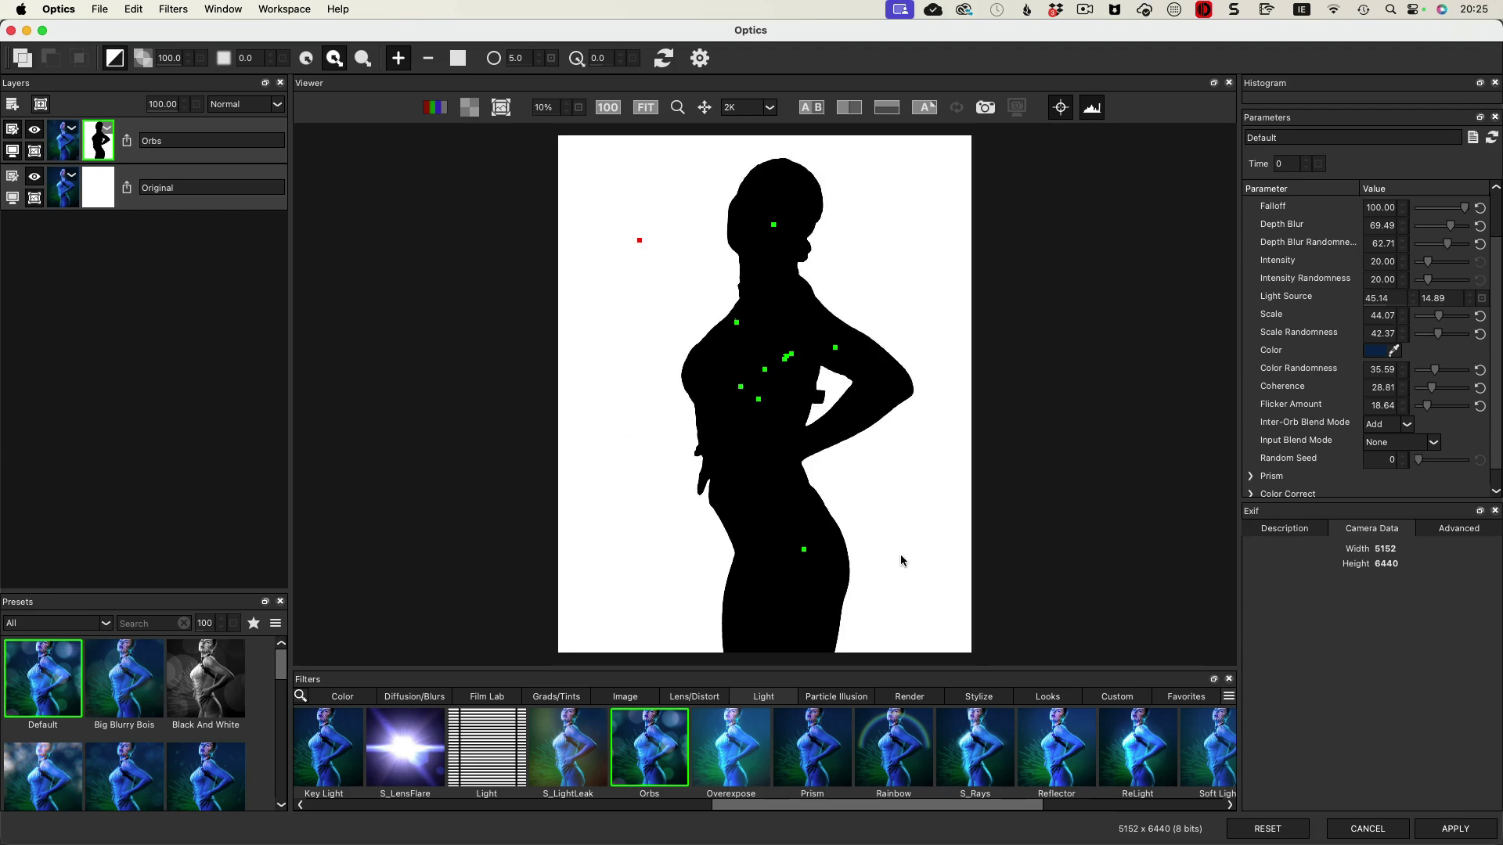
click(892, 251)
click(537, 63)
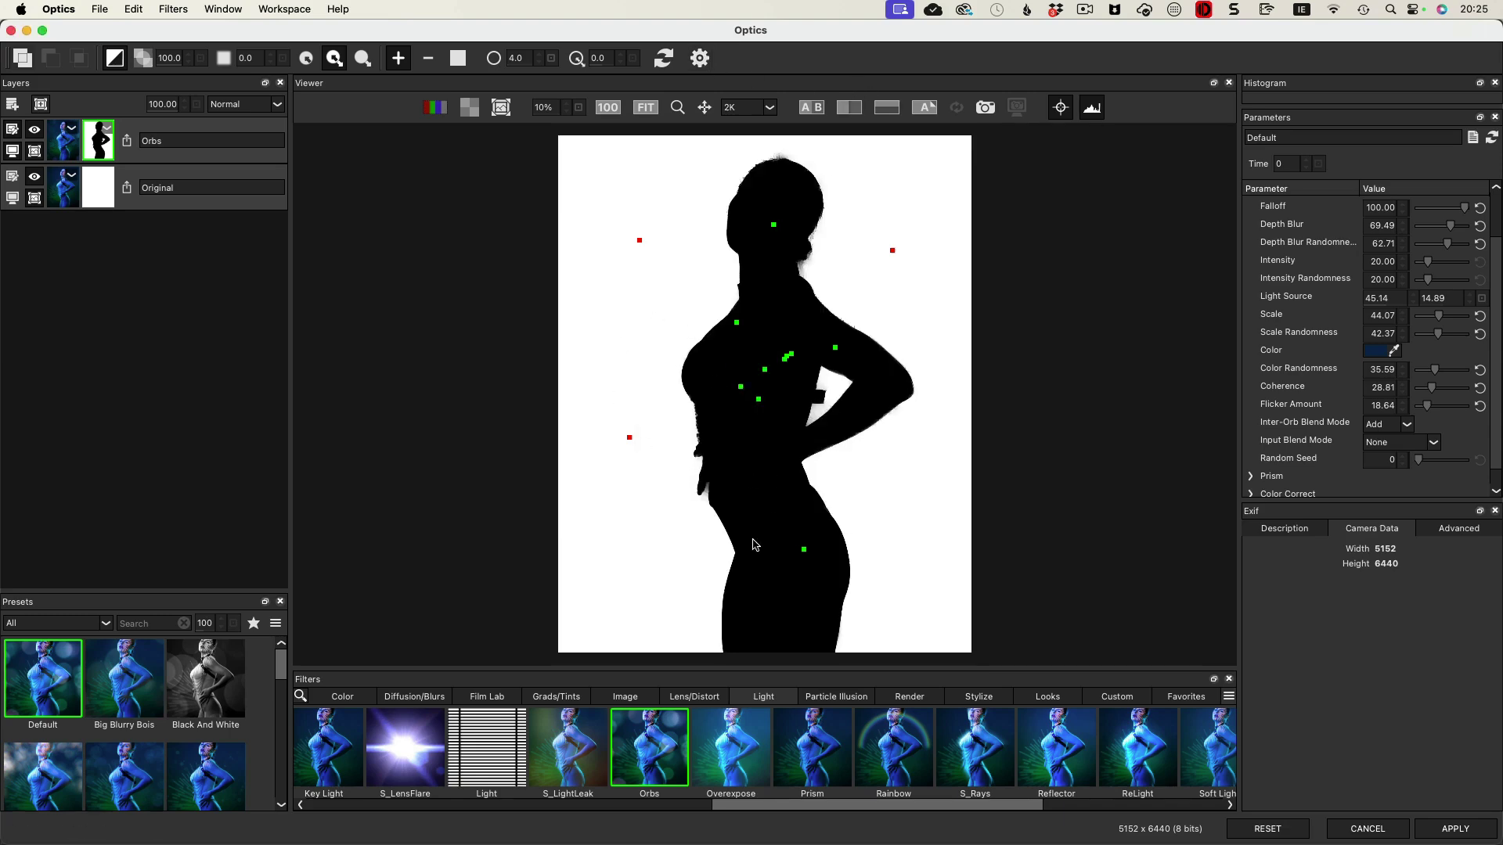
click(501, 107)
click(522, 79)
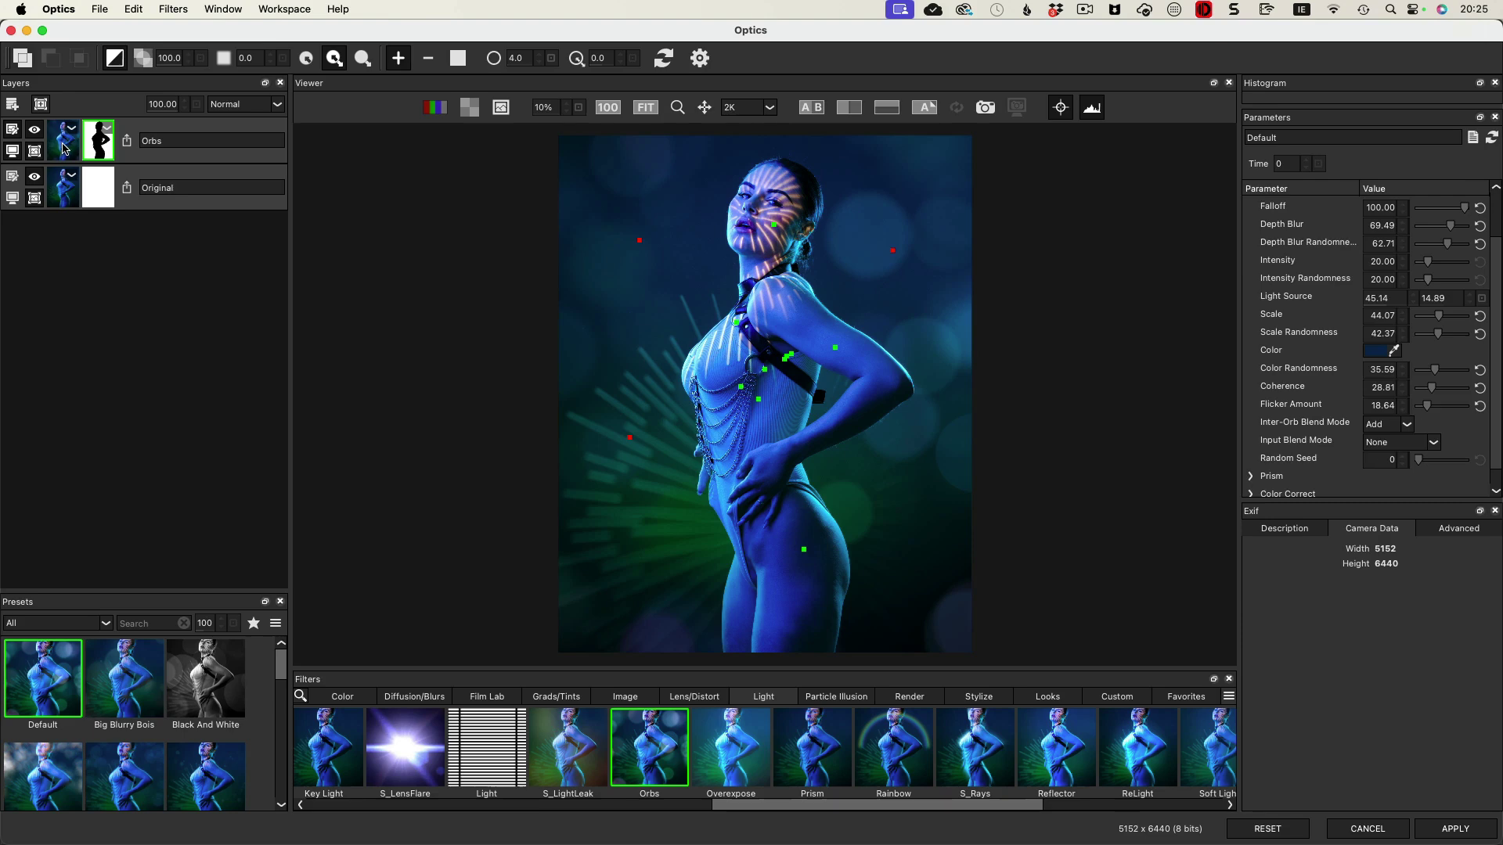
Step: Select the Orbs layer's image thumbnail instead of its mask in the Layers panel
click(65, 148)
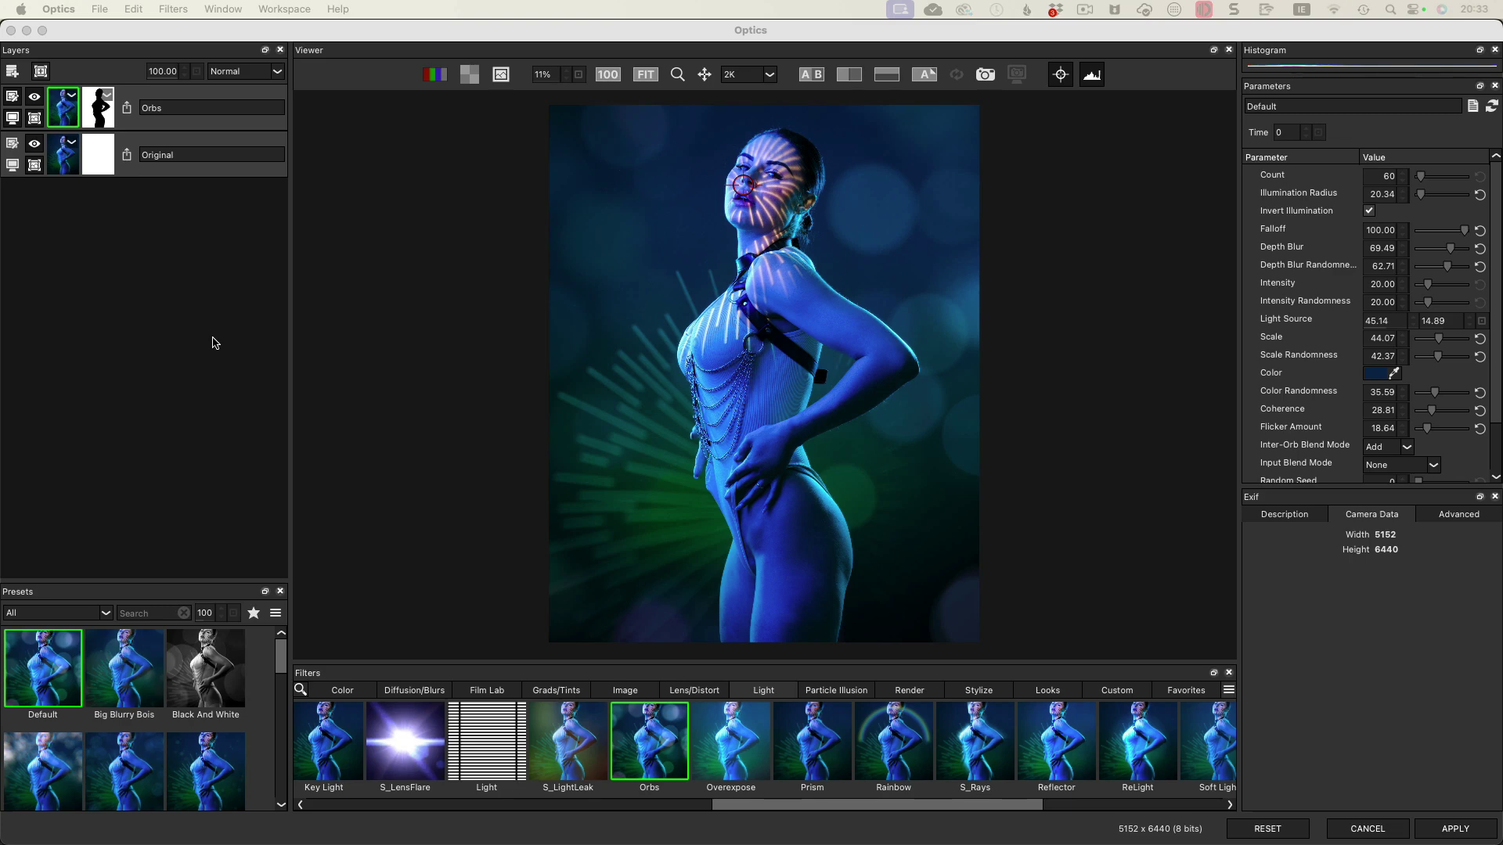
Step: Scroll through the Orbs presets, such as Centre Stage, Cool Vignette, Dreamy, Fine Dust and Hot Spot
click(354, 319)
scroll(354, 318, up, 3)
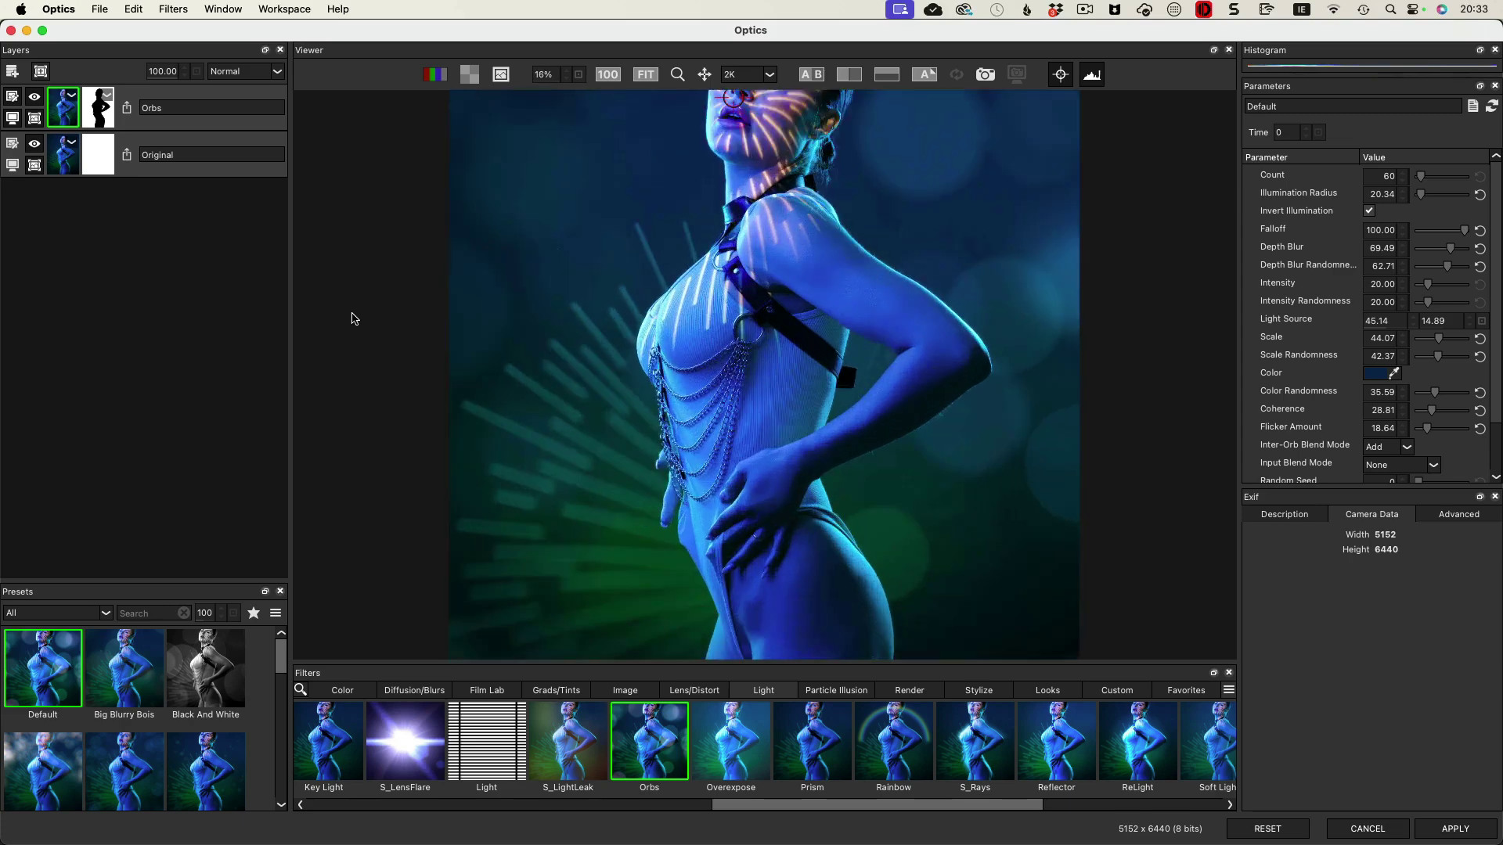
scroll(355, 319, down, 4)
scroll(355, 319, up, 1)
scroll(354, 318, down, 3)
scroll(355, 319, down, 3)
scroll(354, 319, up, 4)
scroll(355, 319, up, 2)
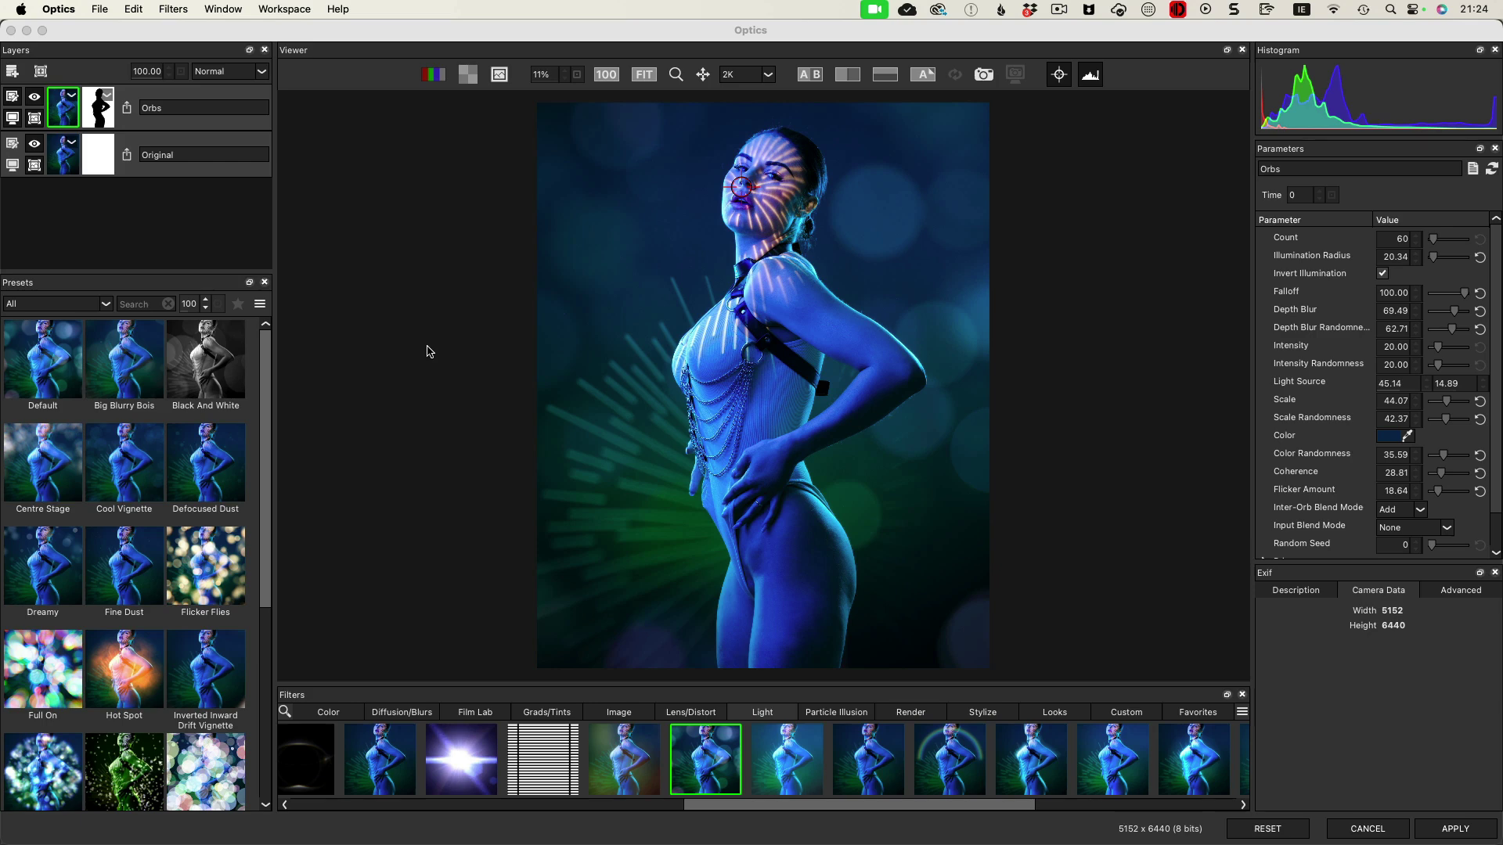
Step: Try the Edit and Default workspace layouts, then settle on the viewer-only View layout
click(293, 10)
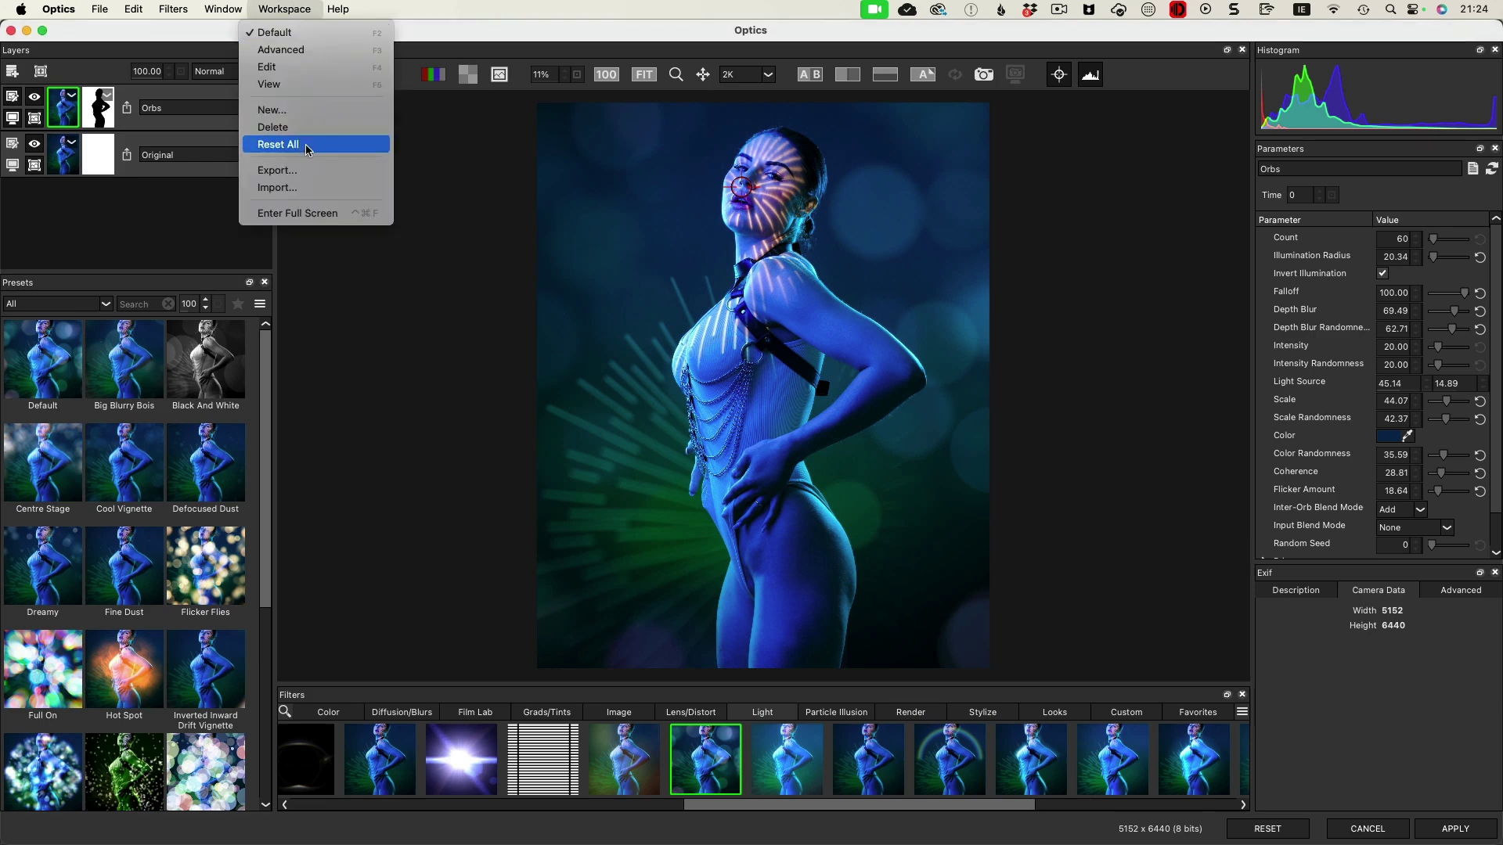
click(298, 67)
click(285, 9)
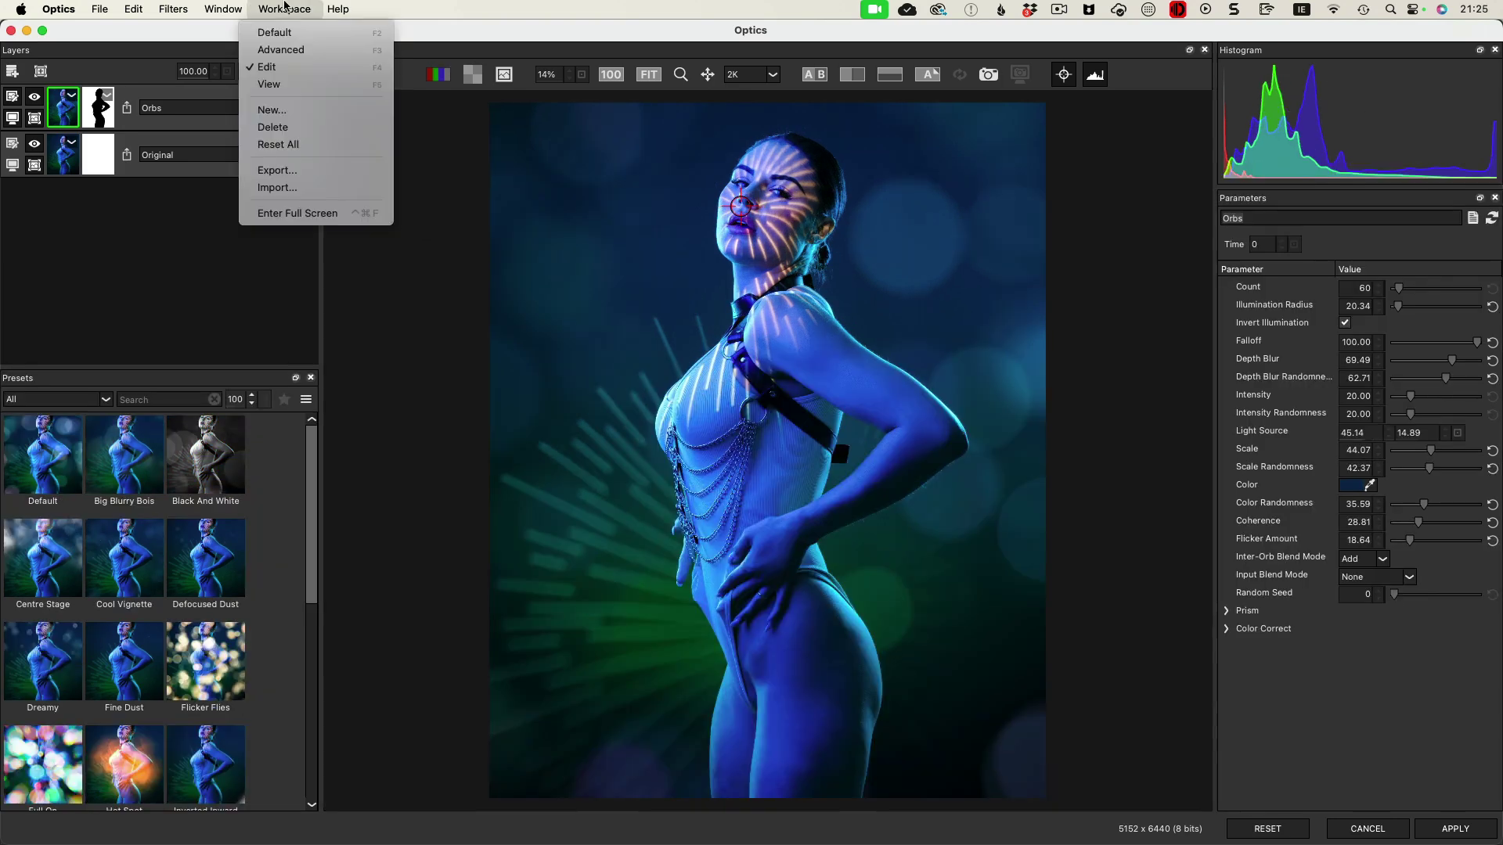
click(289, 64)
click(284, 9)
click(290, 31)
click(284, 8)
click(296, 84)
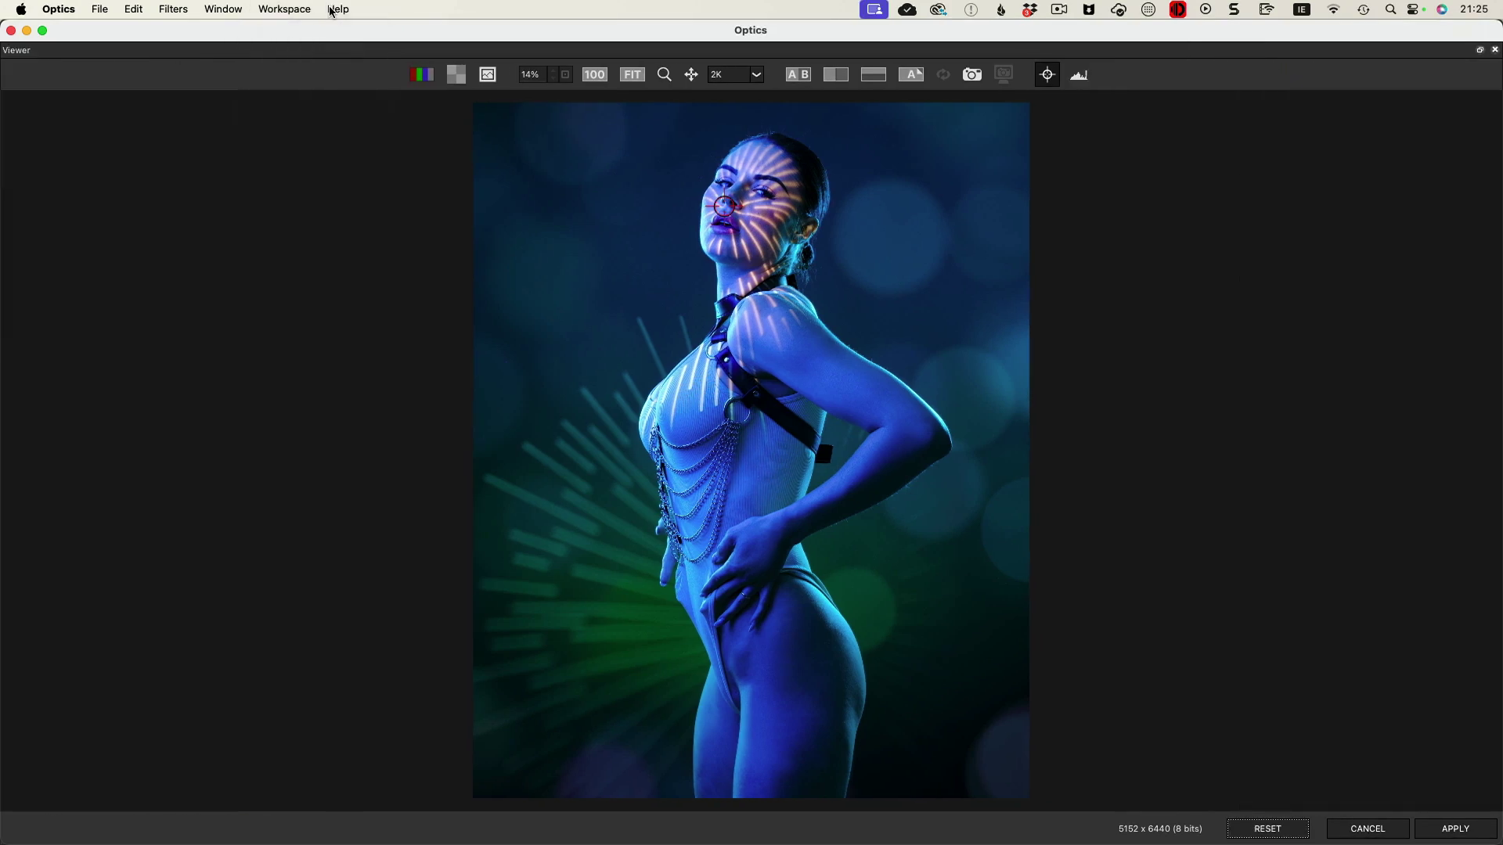
Step: Enter full-screen viewing, then bring the workspace list back up
click(299, 10)
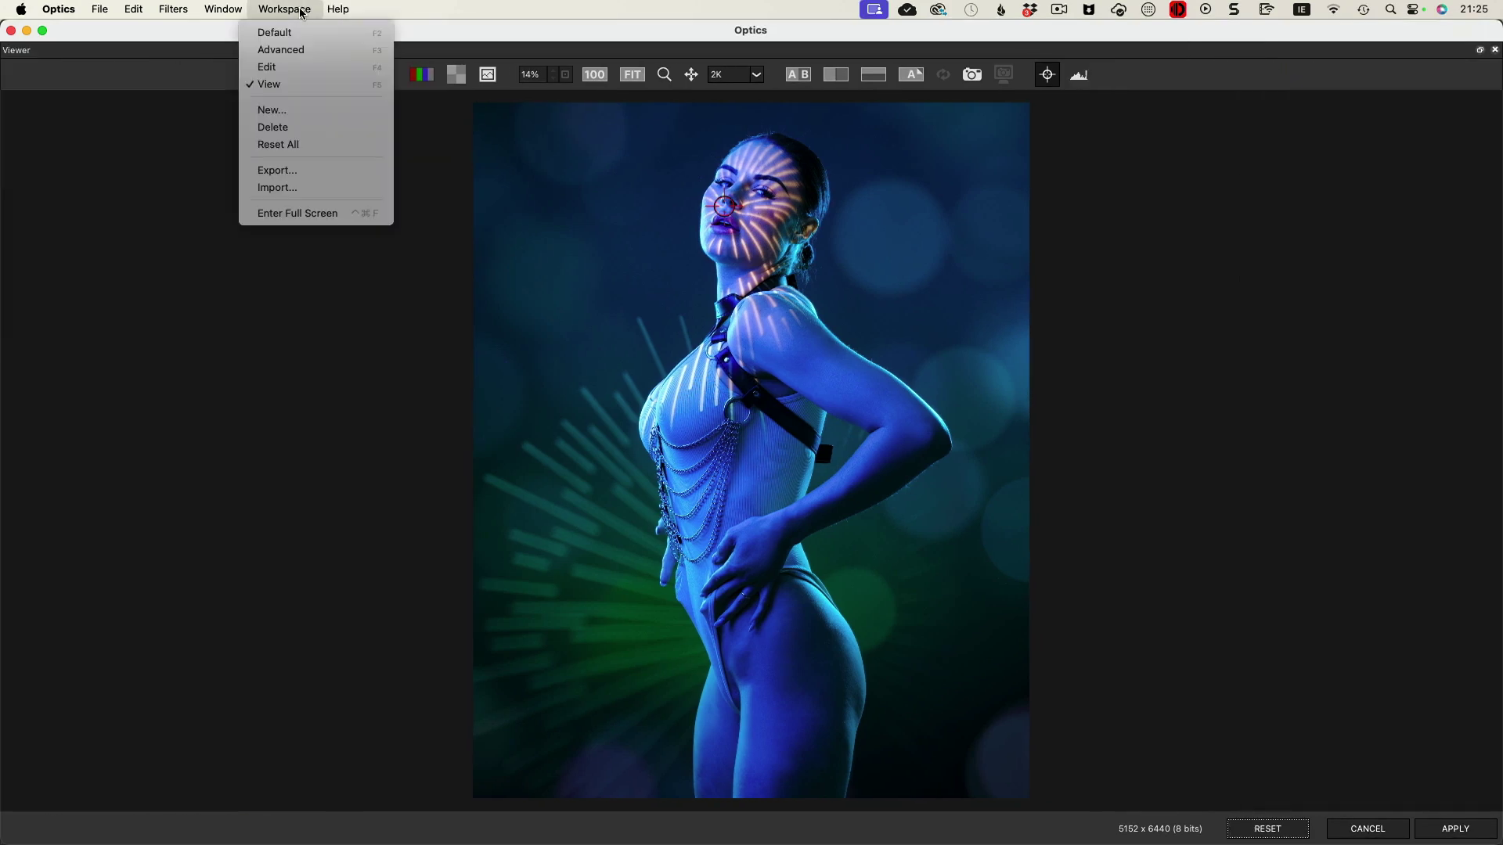
click(341, 222)
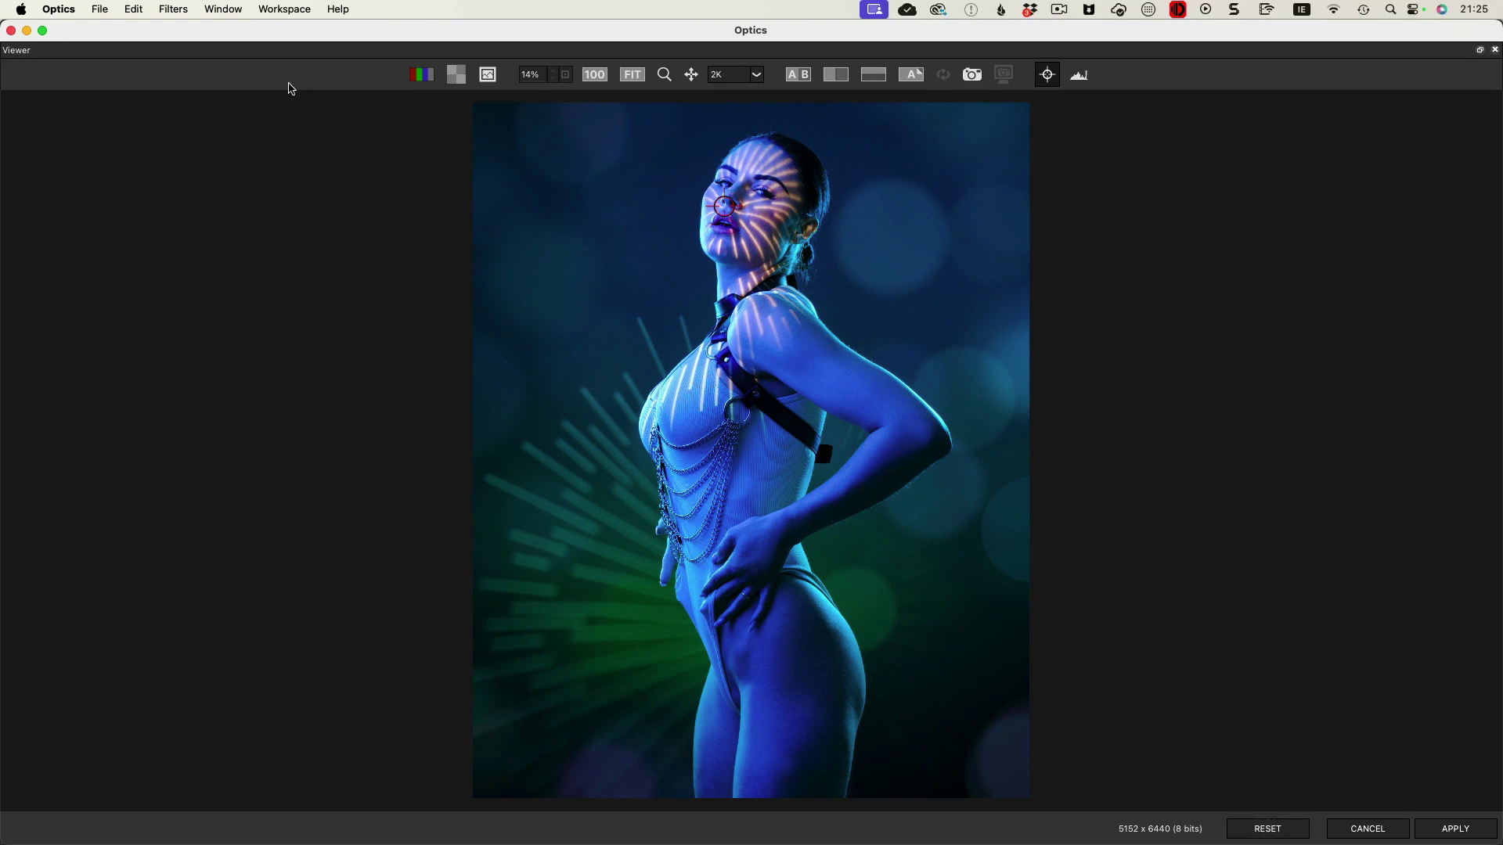
click(283, 9)
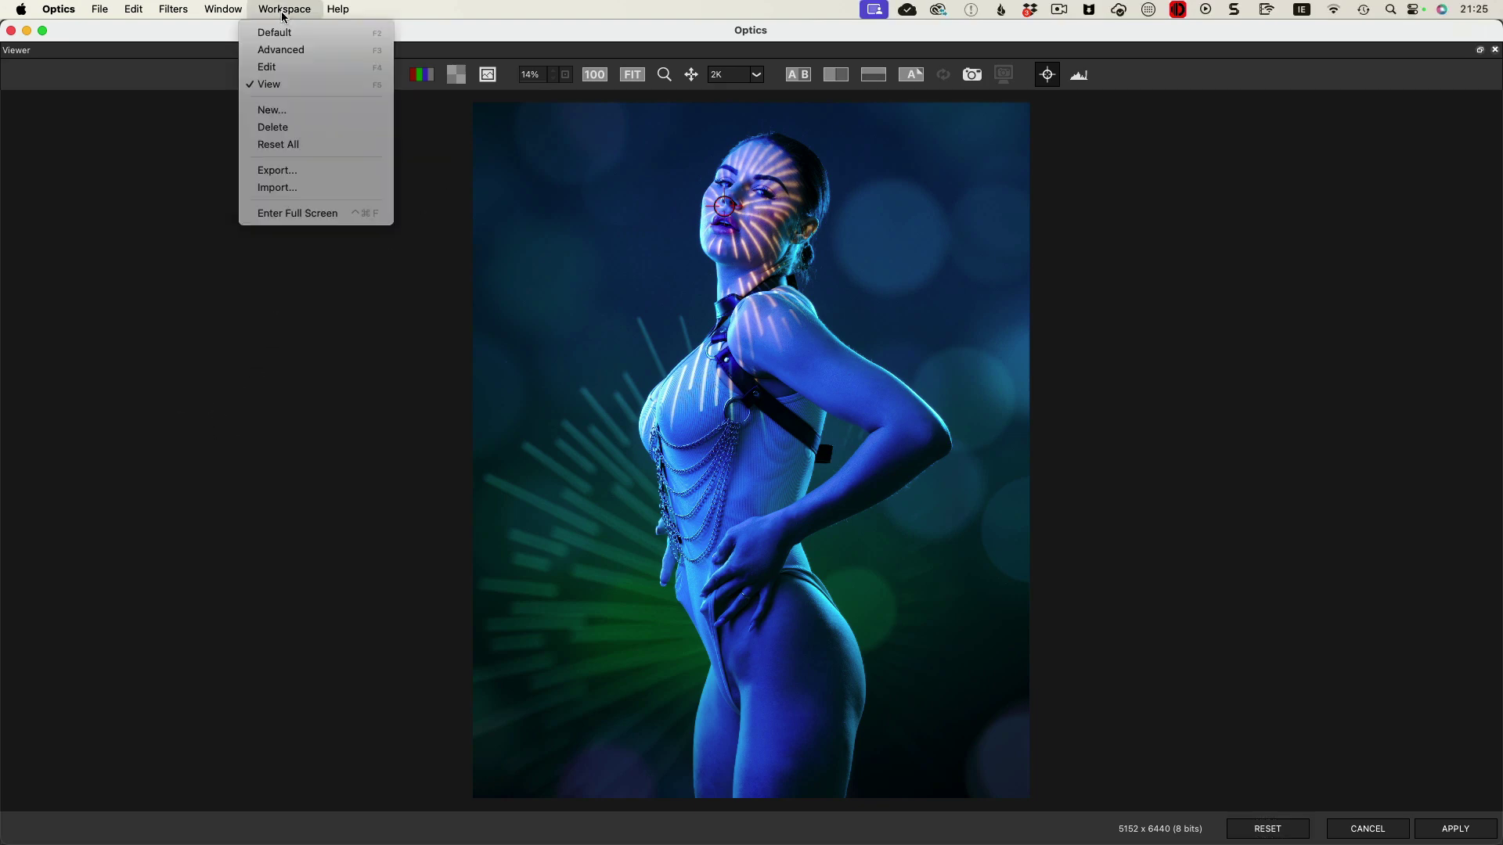
Step: Save the new custom workspace with the F5 function-key shortcut
click(302, 110)
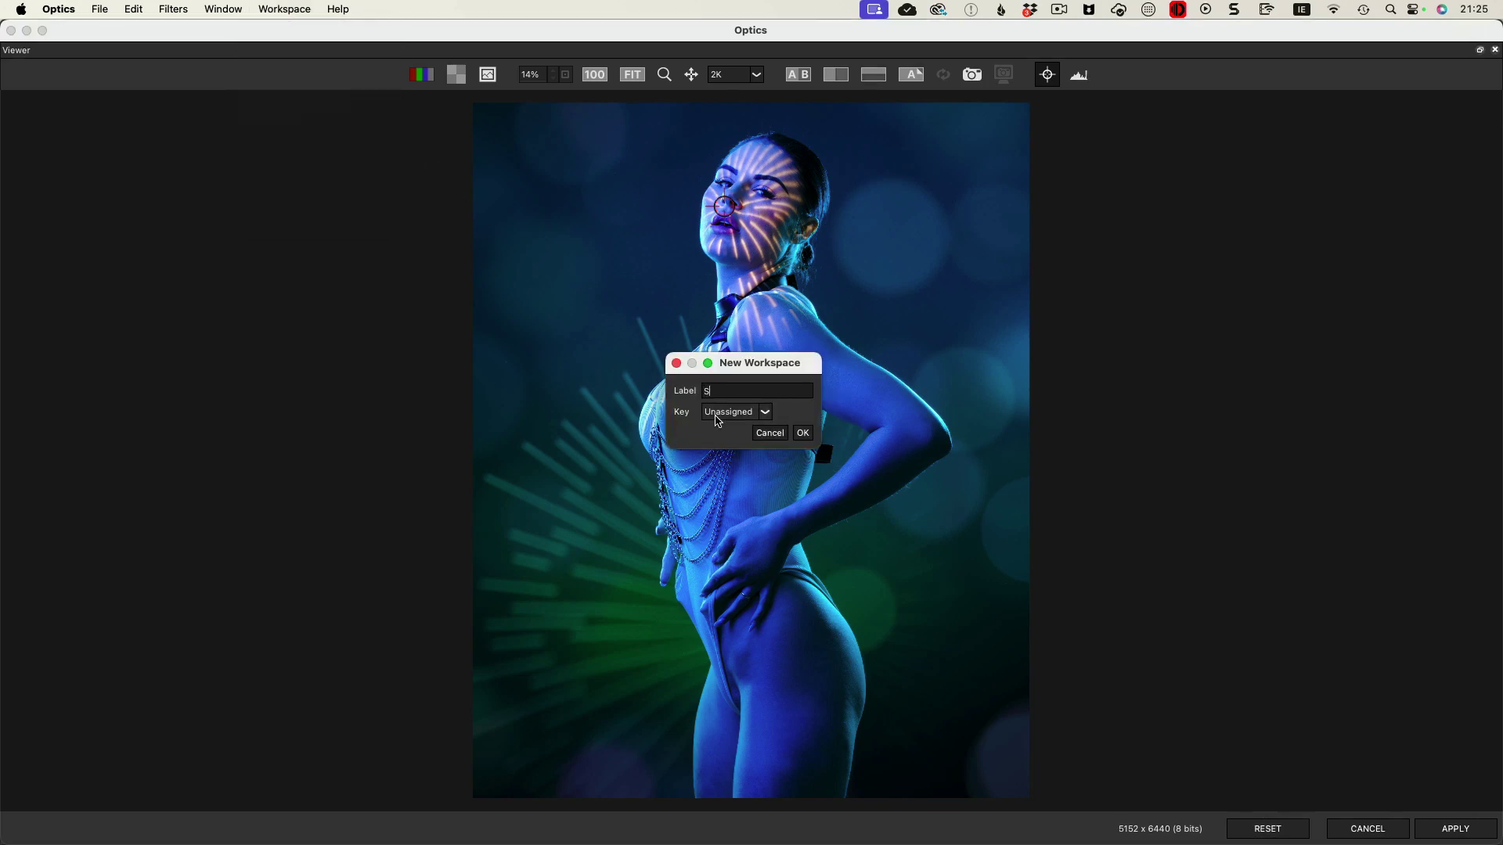
click(764, 412)
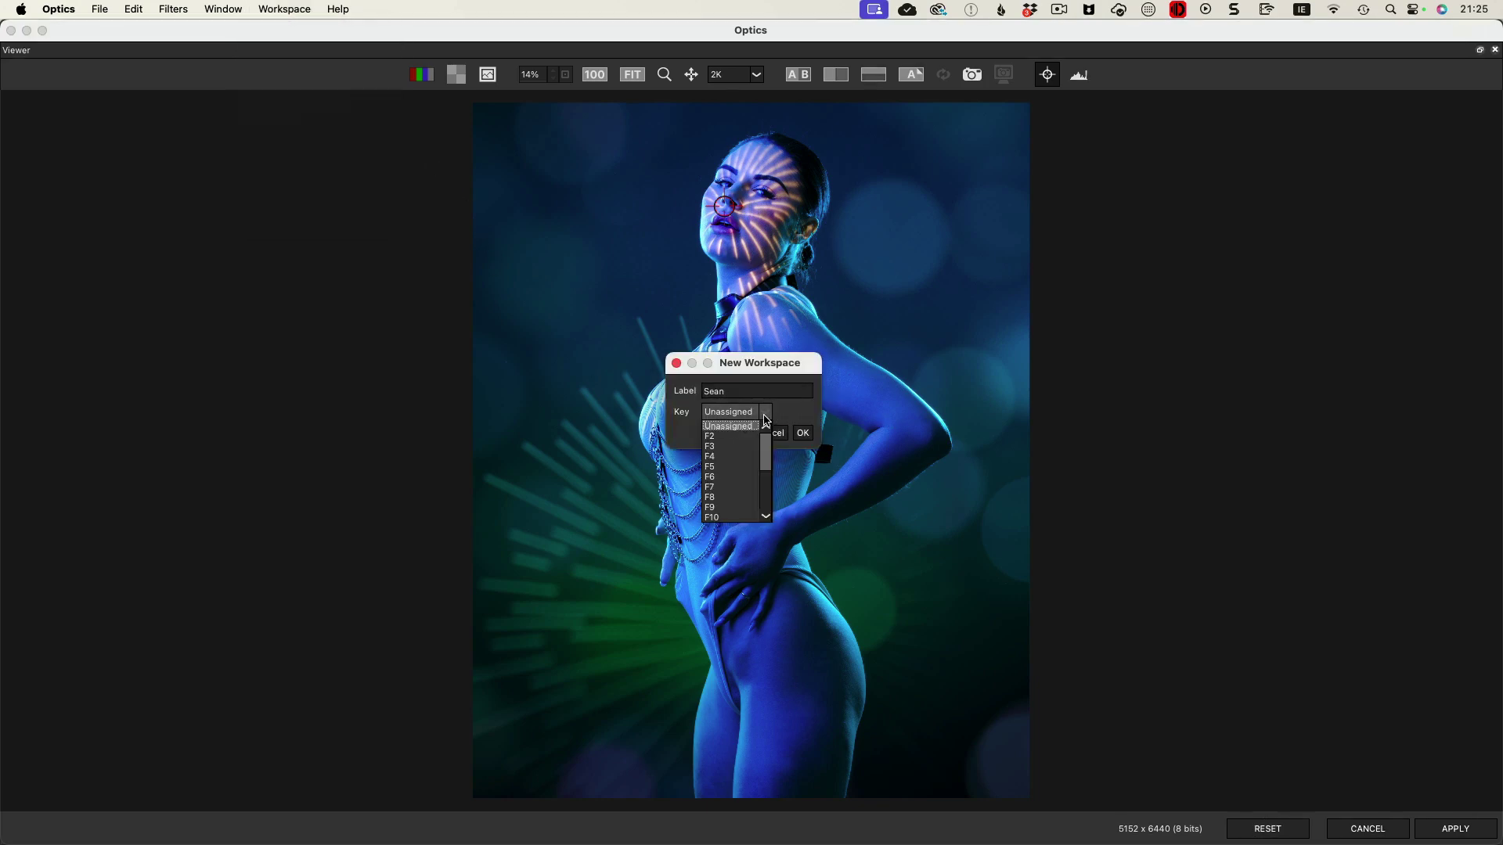
click(708, 476)
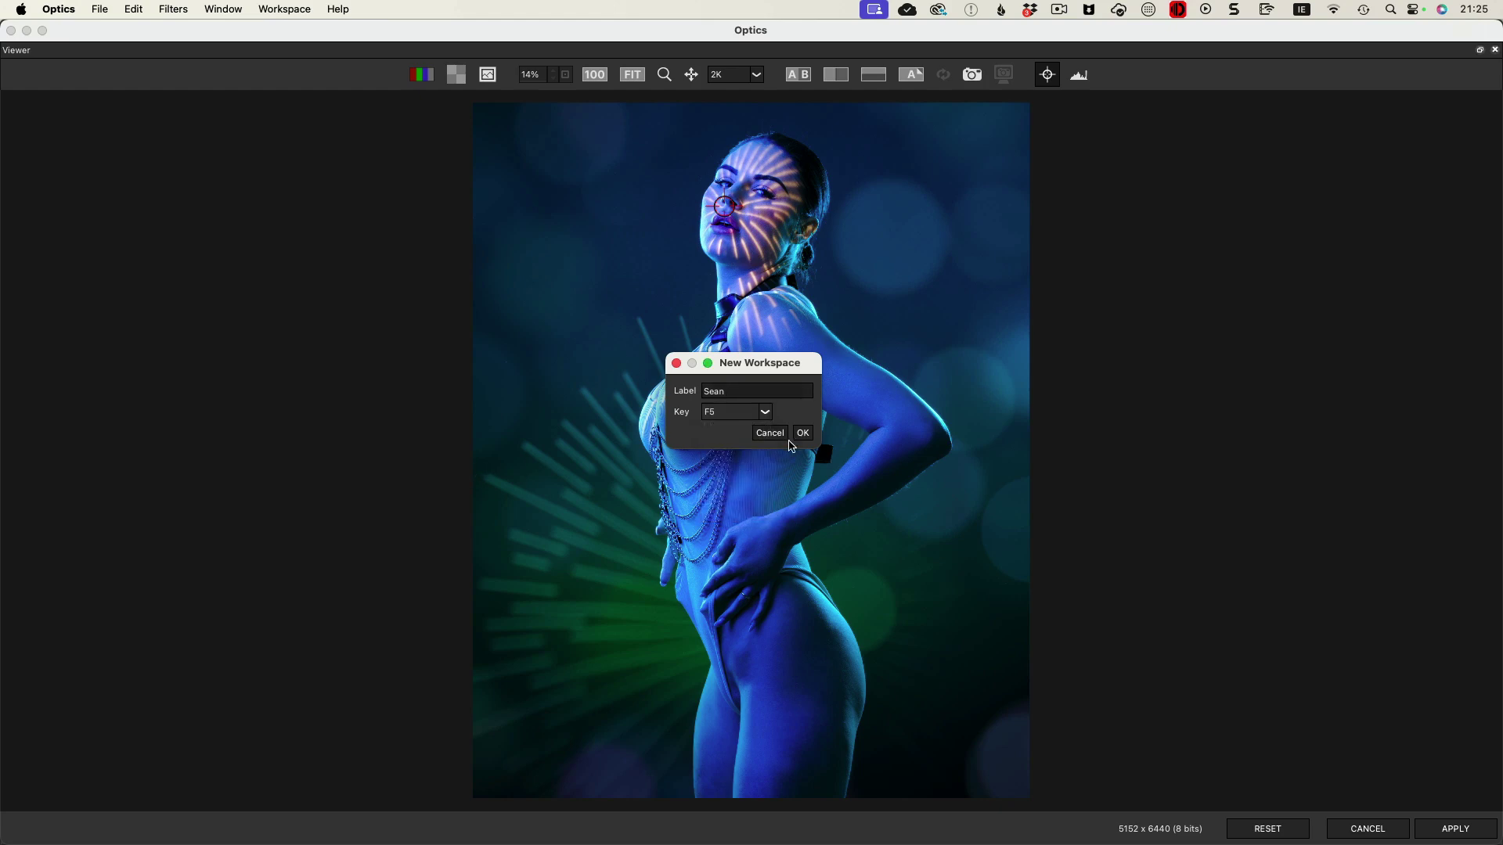
click(803, 433)
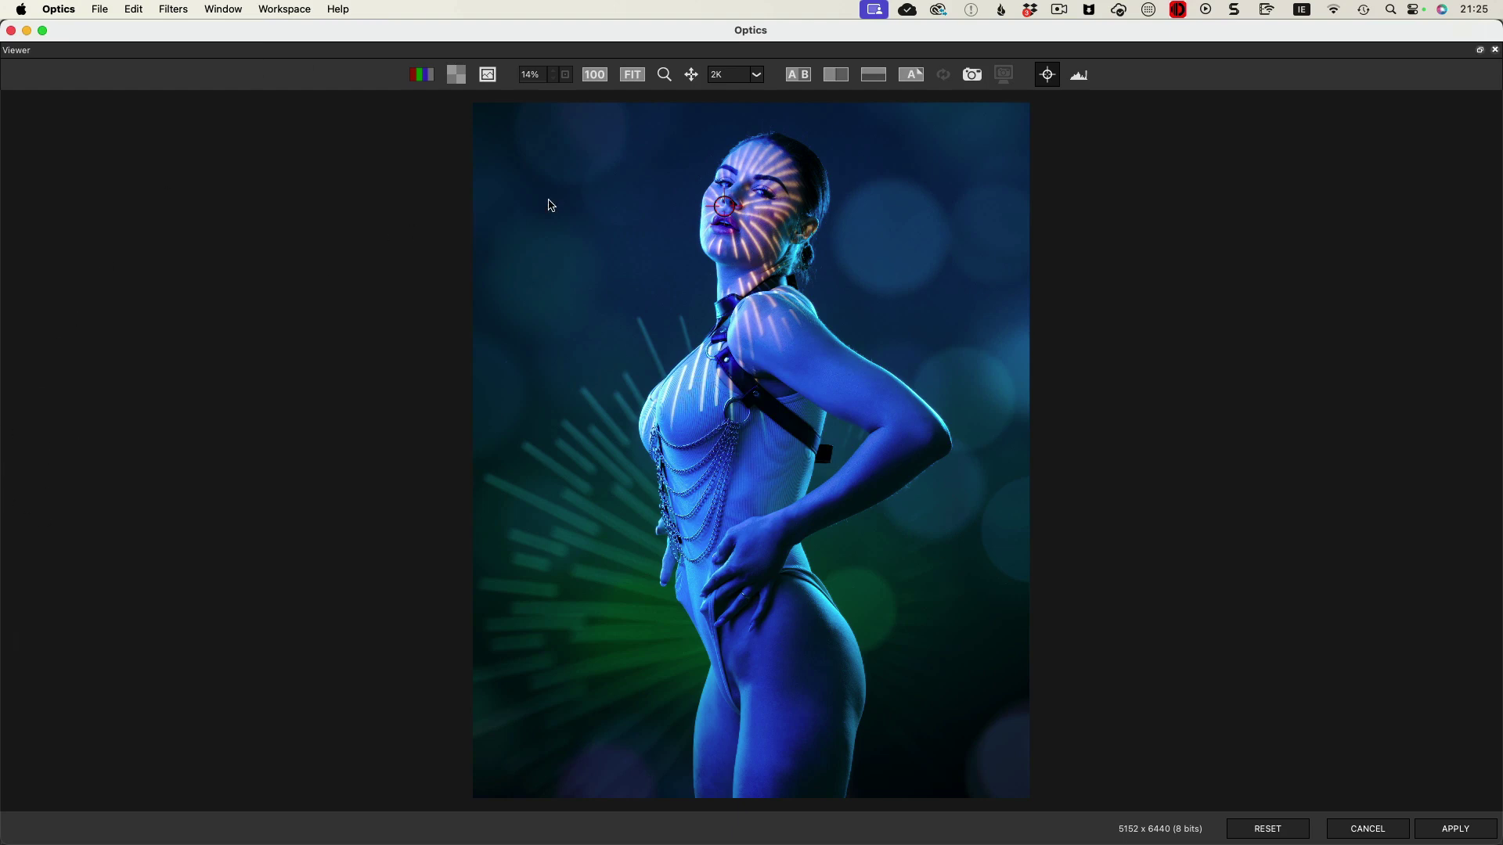
Step: Show the Parameters, Presets, Variations, Filters and Layers panels from the Window menu
click(289, 16)
mouse_move(225, 13)
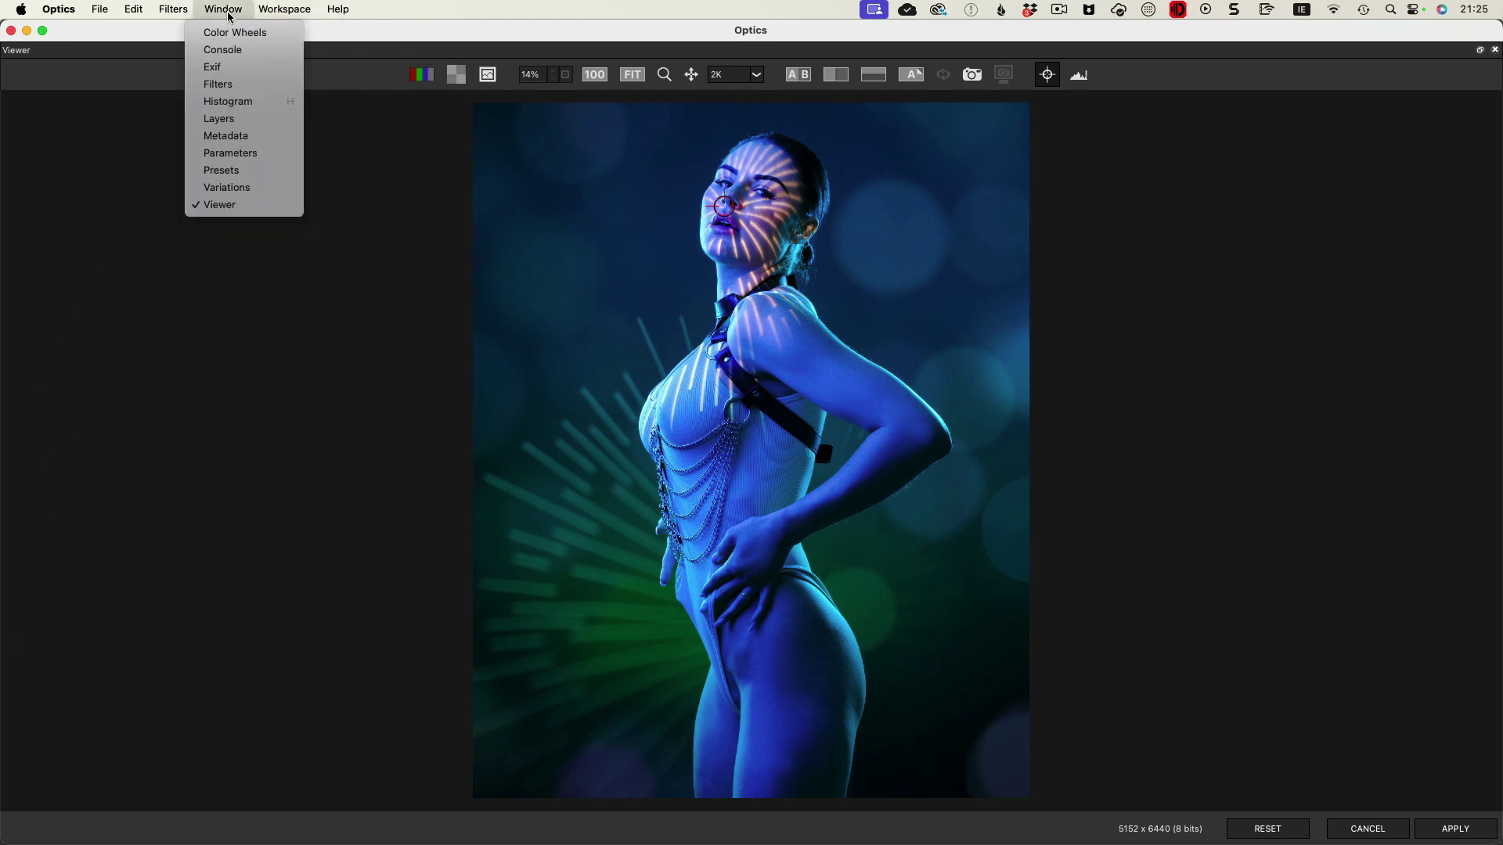
click(230, 153)
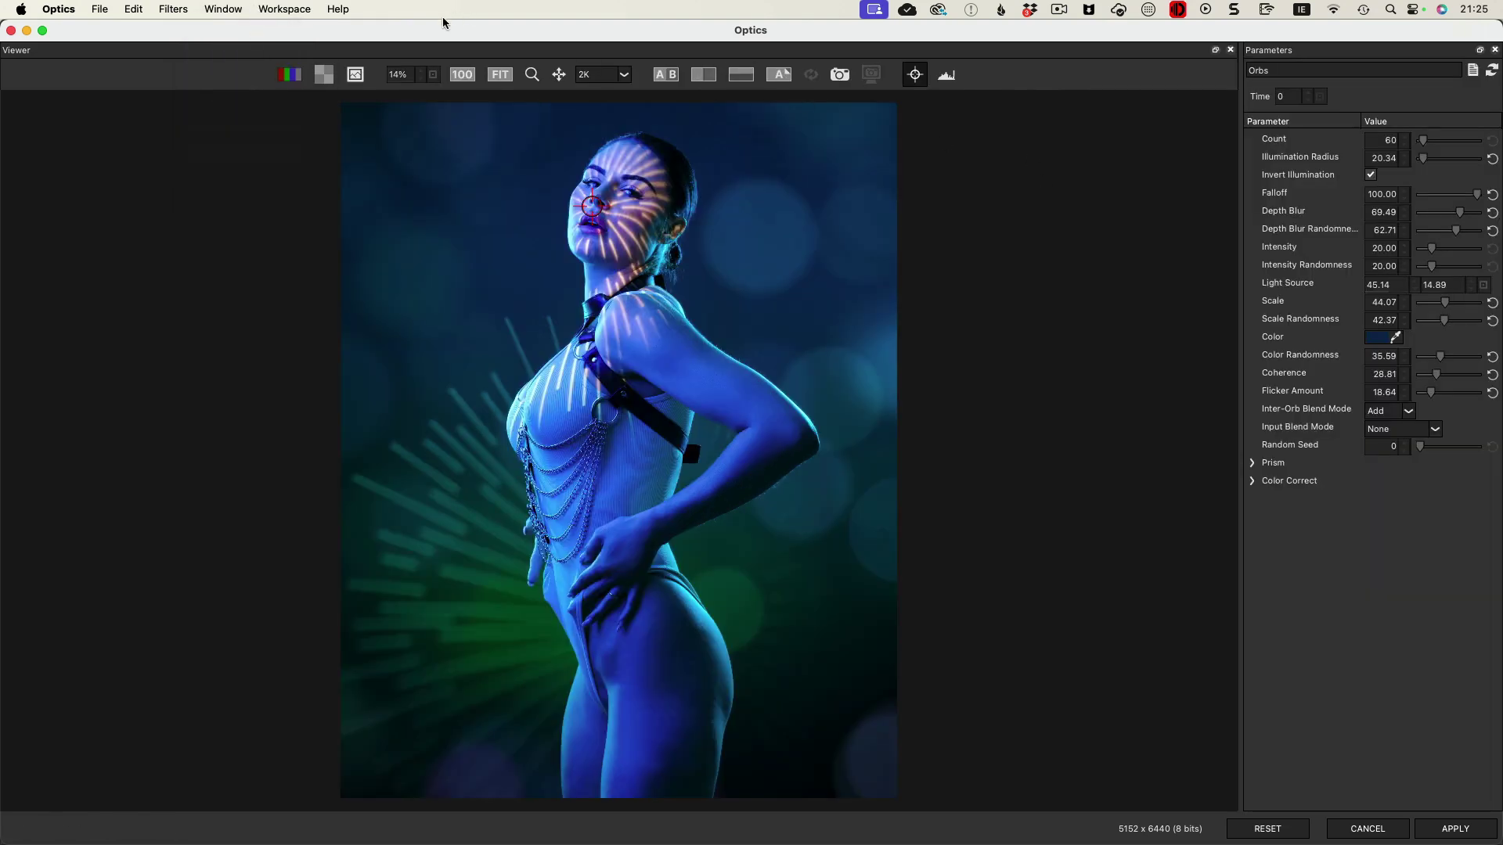
click(219, 9)
click(236, 172)
click(231, 9)
click(240, 188)
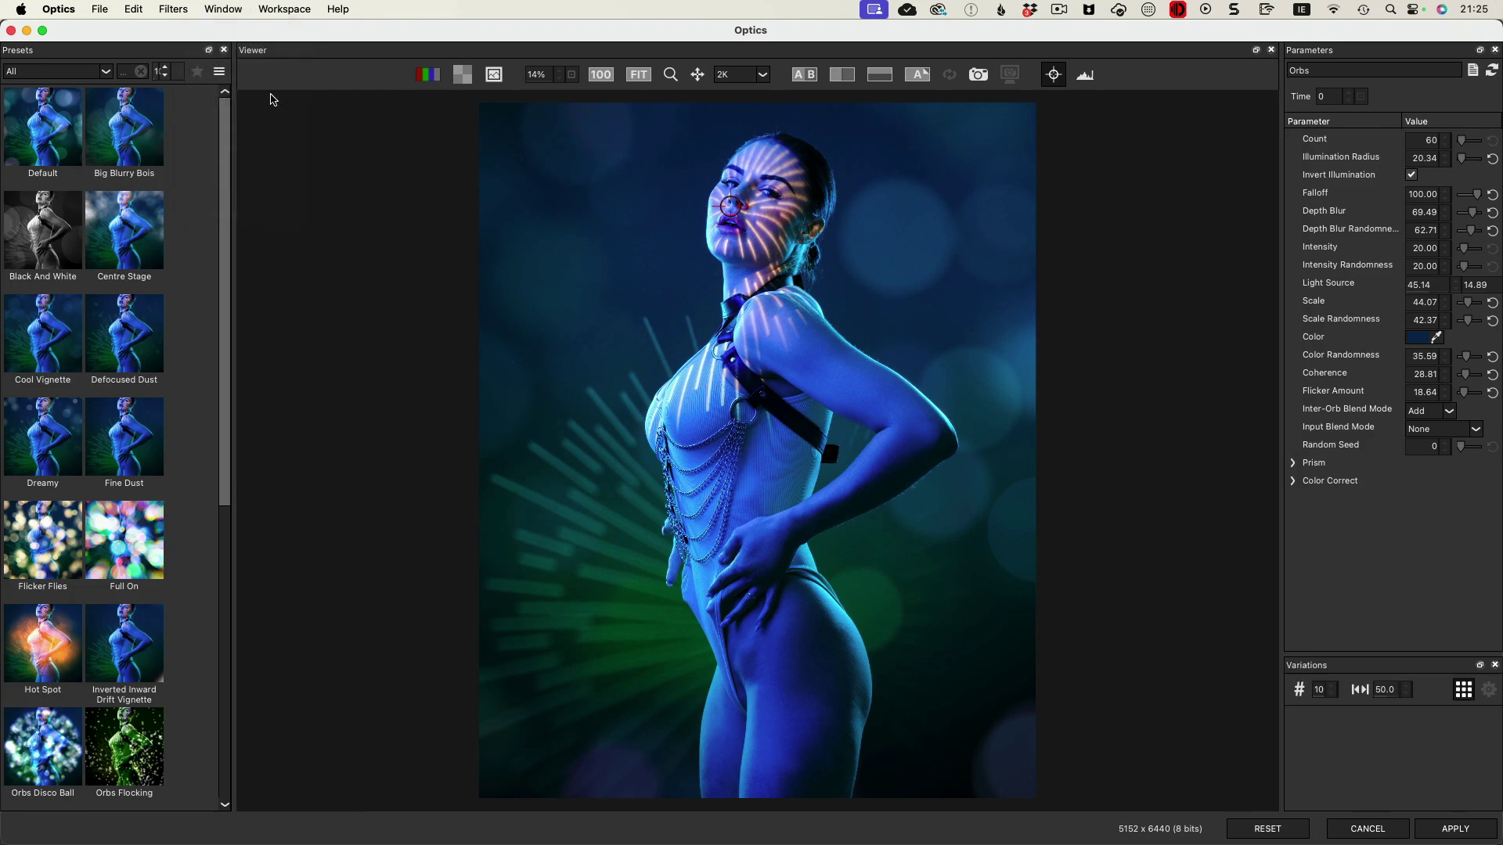
click(235, 9)
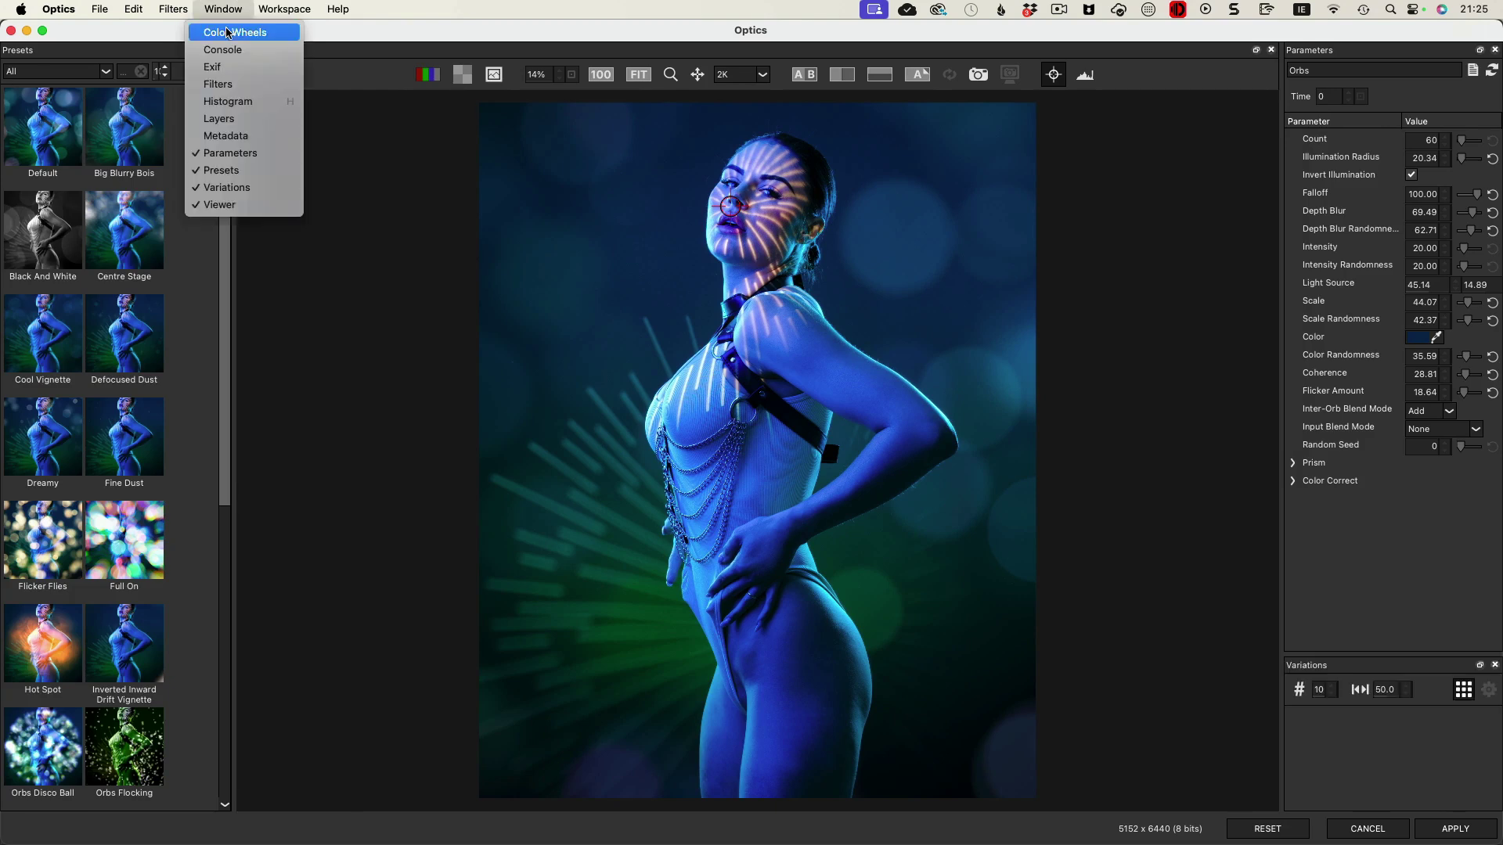
click(236, 84)
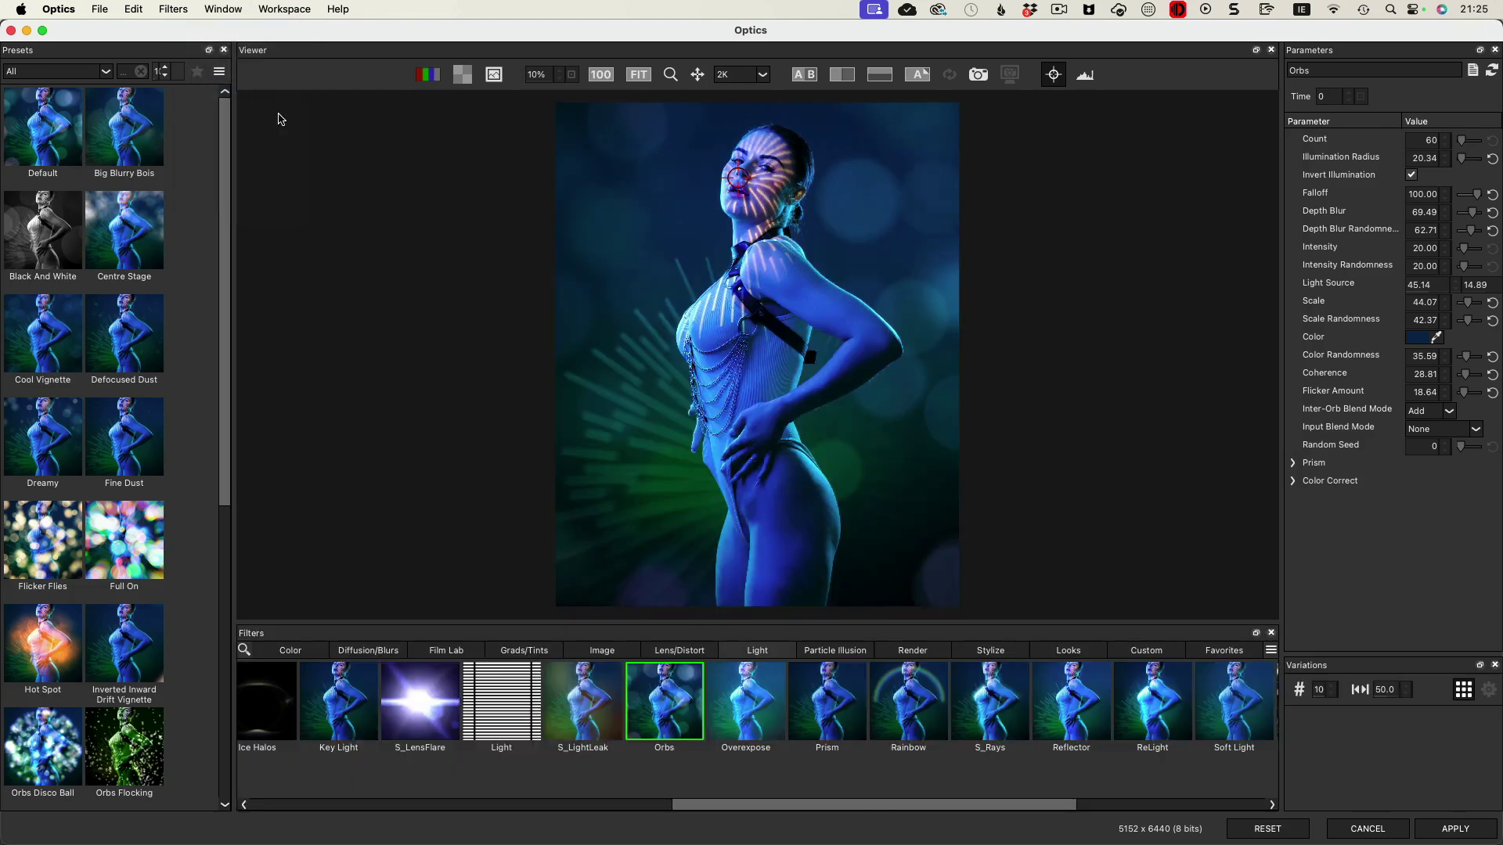
click(237, 9)
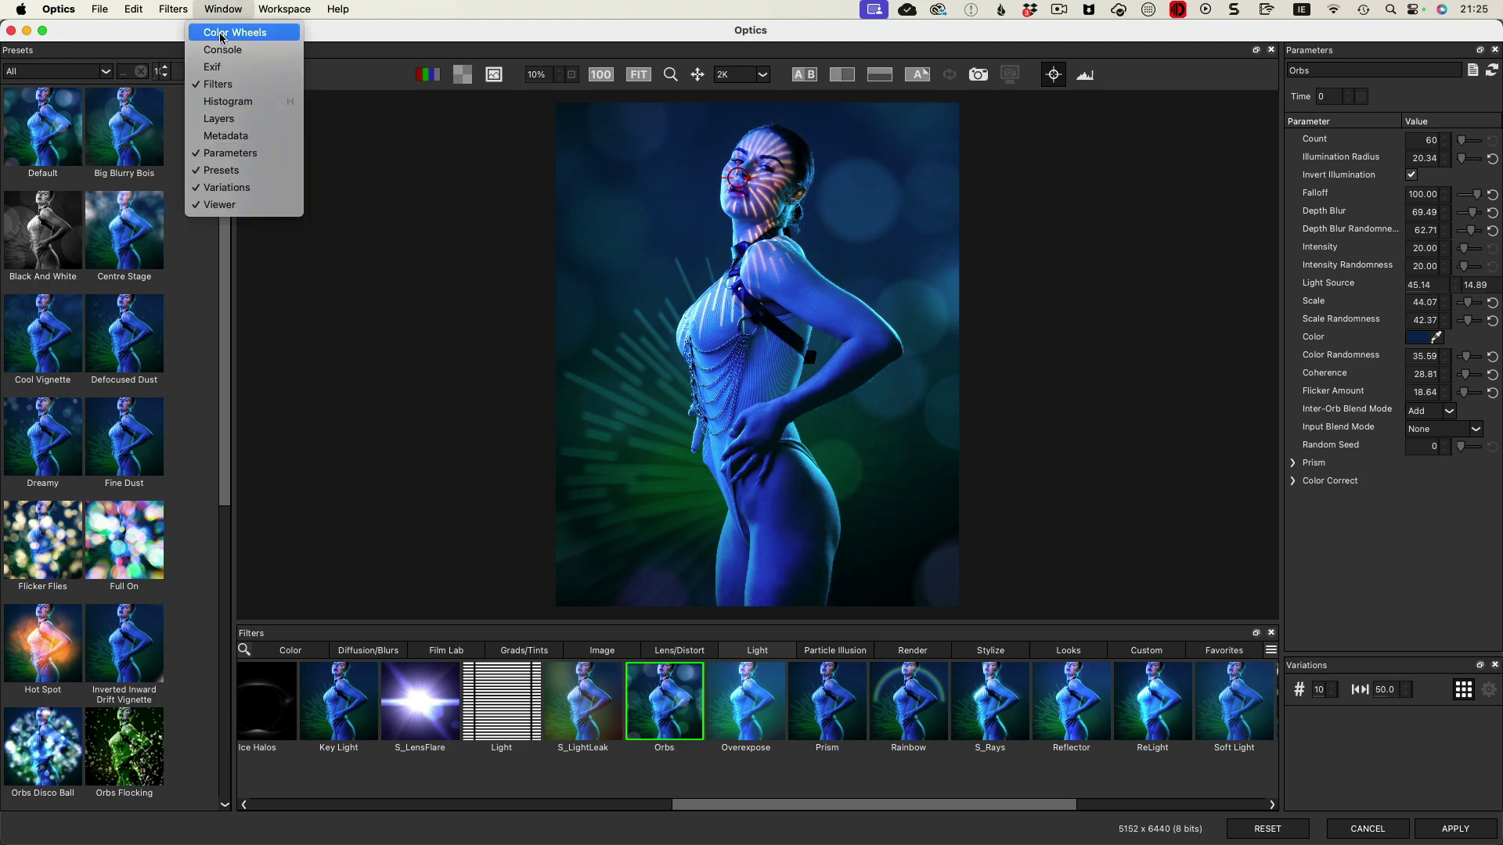
click(229, 119)
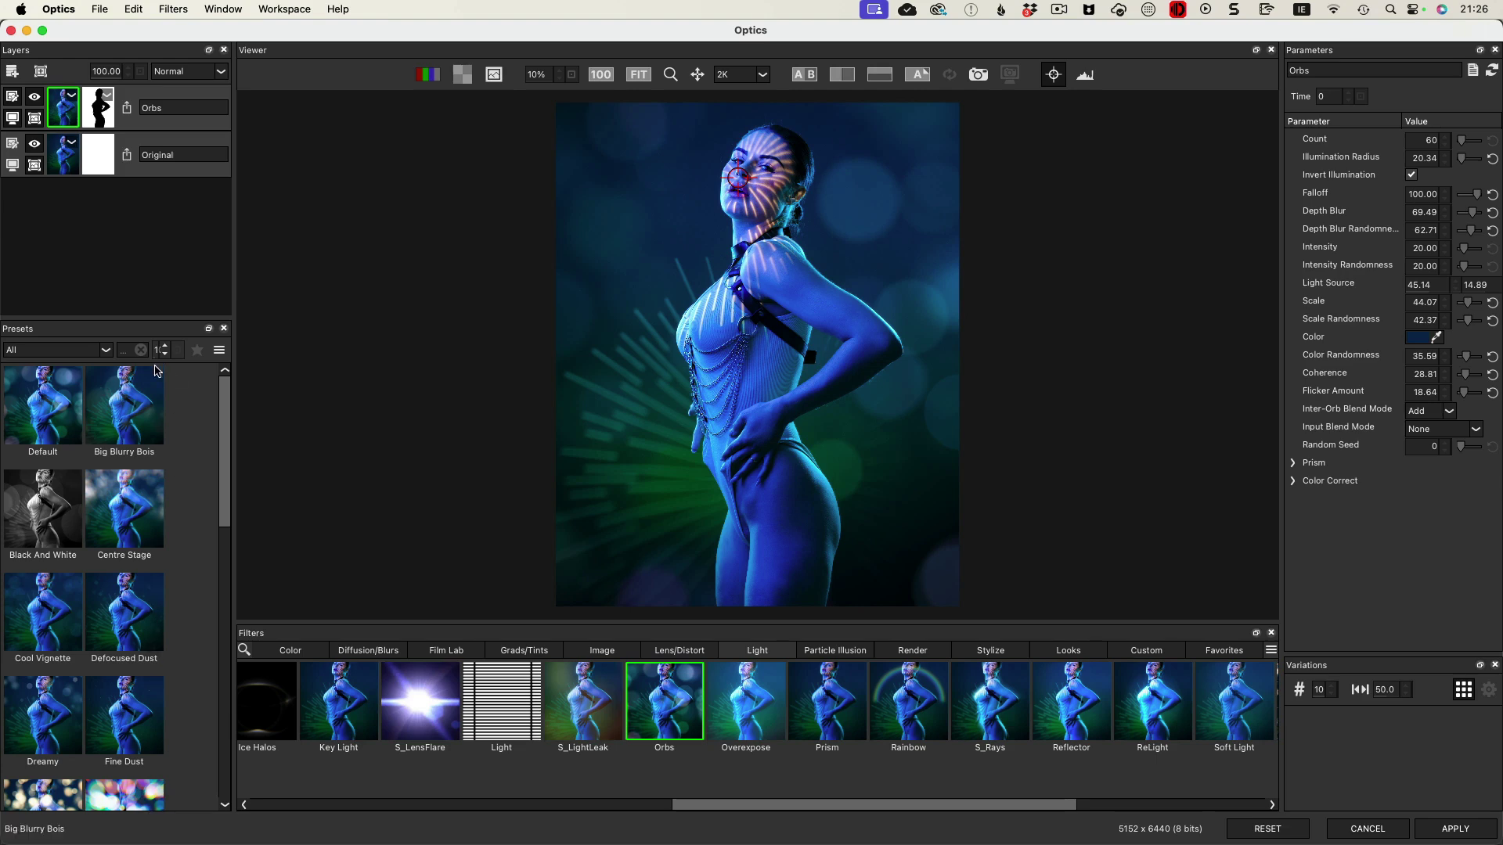
Step: Narrow the left column and dock Layers at the top left with Presets beneath it
drag(231, 654, 131, 662)
drag(117, 337, 1400, 589)
drag(93, 50, 1331, 606)
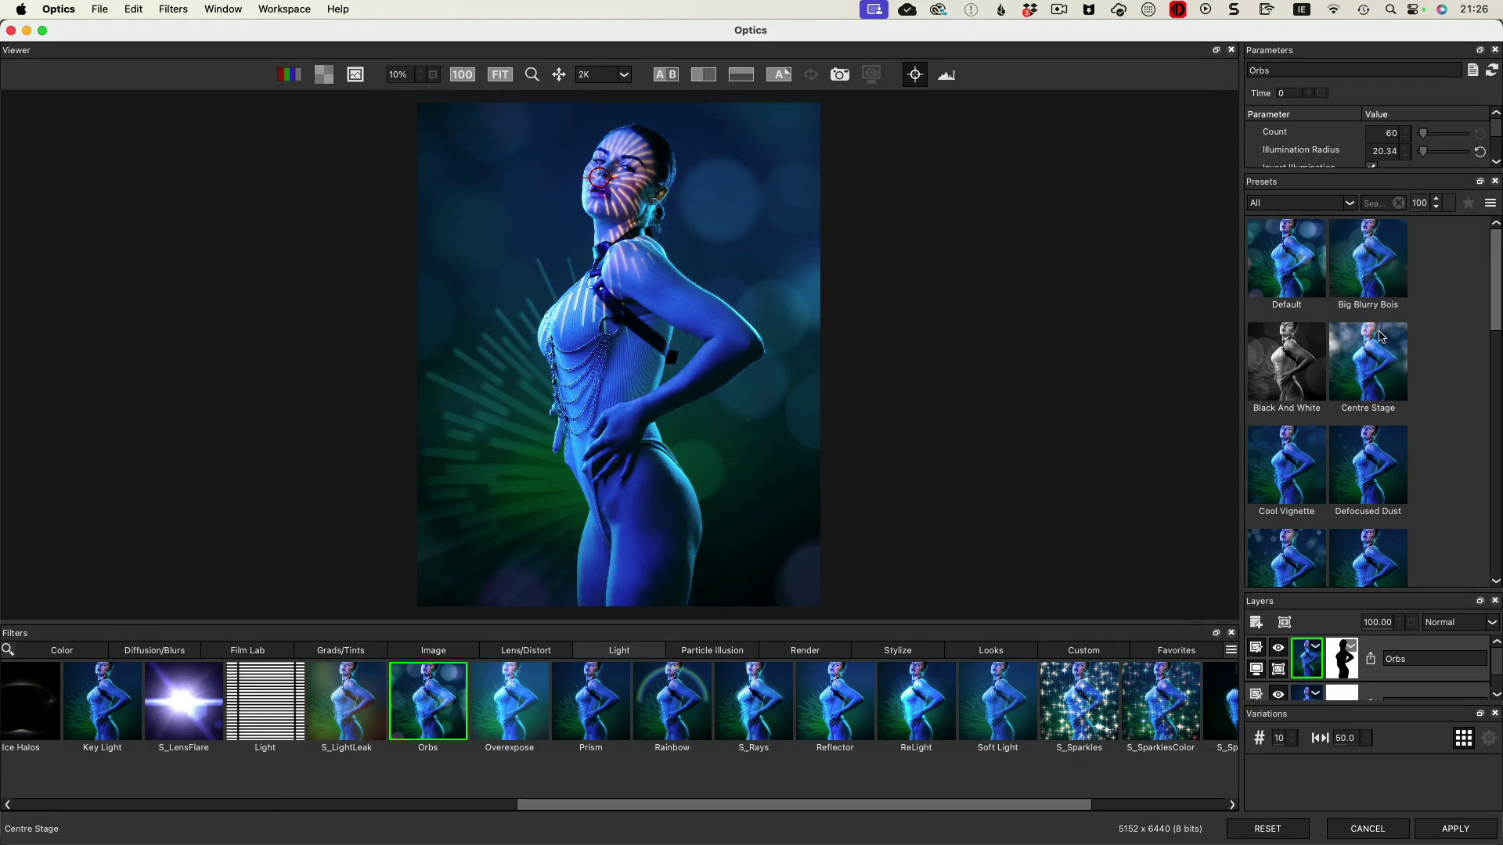
drag(1315, 609, 149, 236)
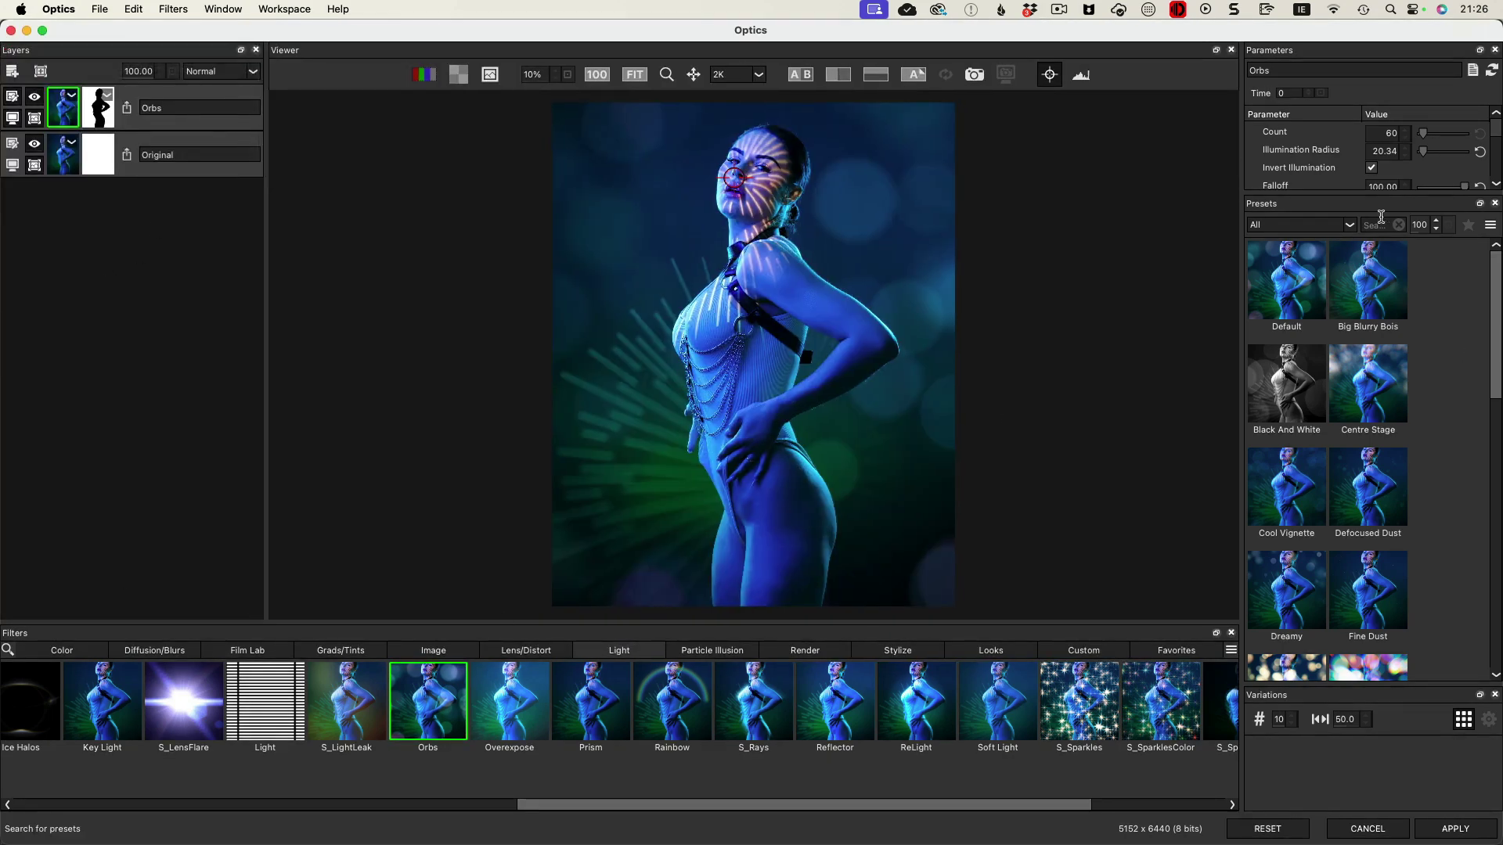
drag(1389, 202, 150, 383)
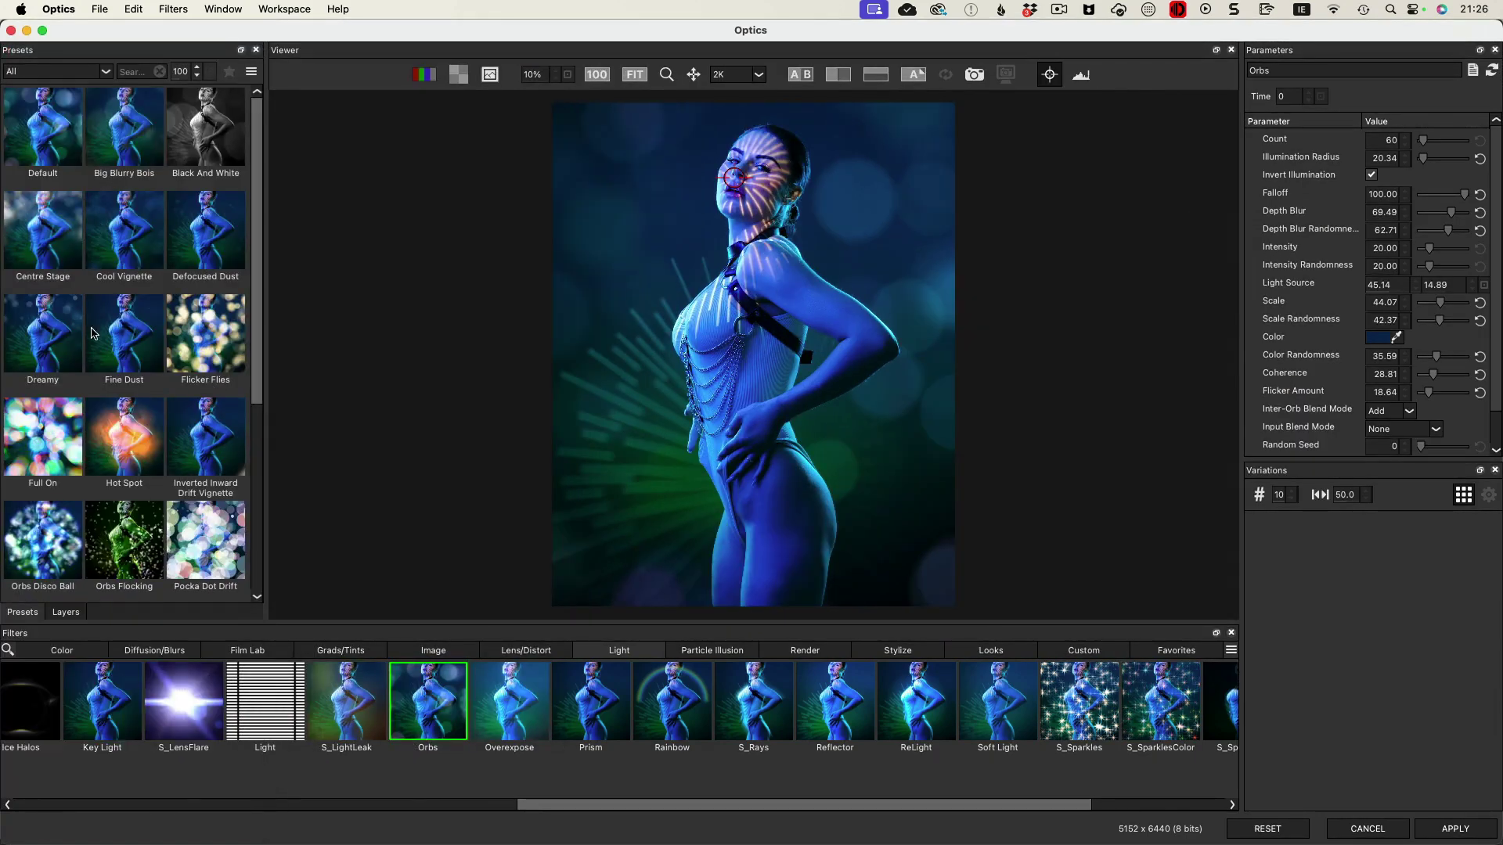
Step: Give Layers its own panel sized for both layers, and lower the Filters strip to enlarge the viewer
click(69, 615)
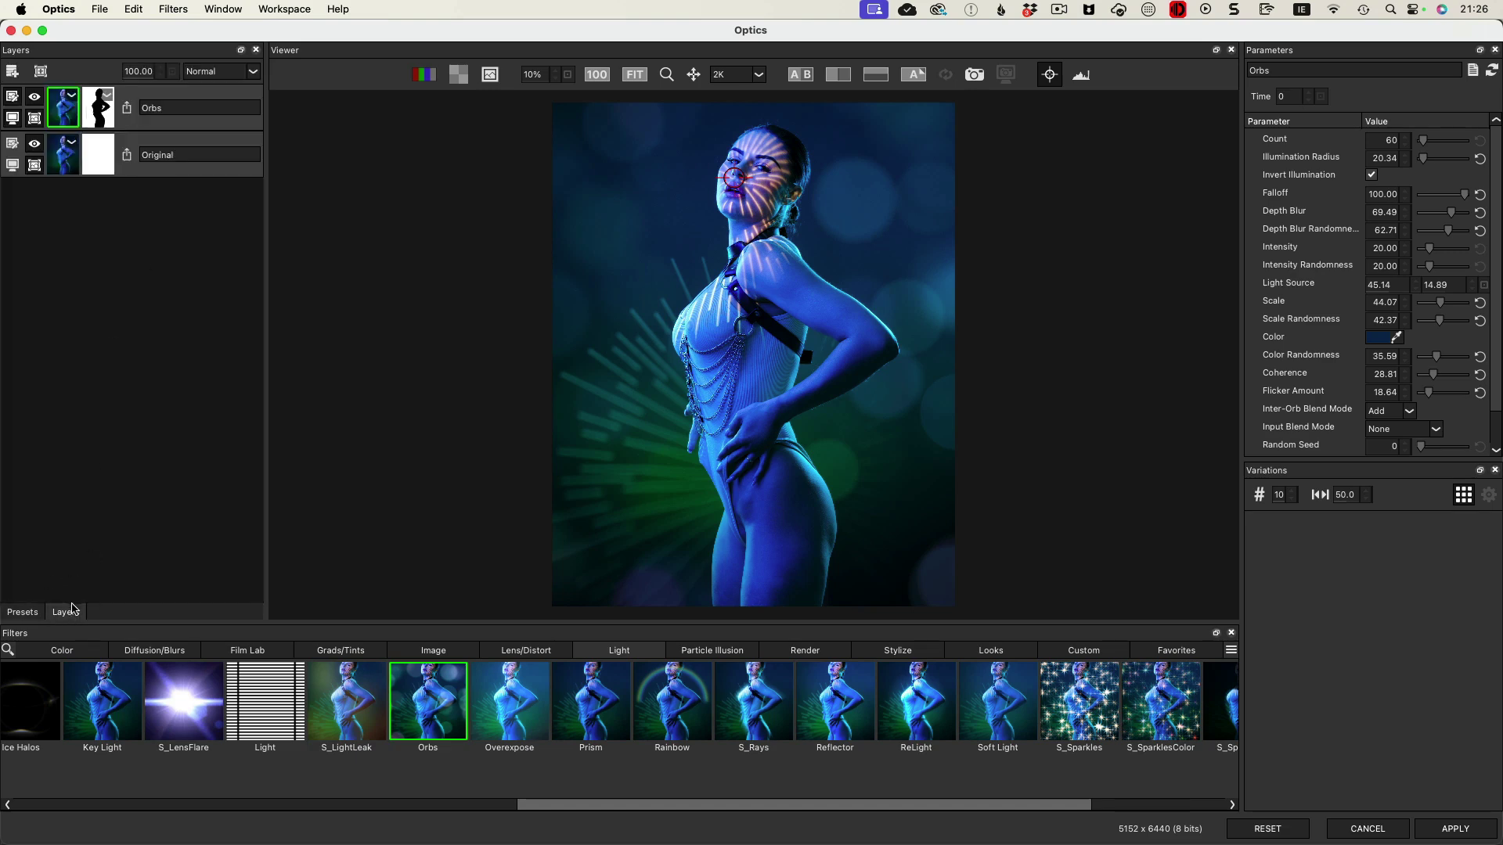
drag(74, 615, 143, 60)
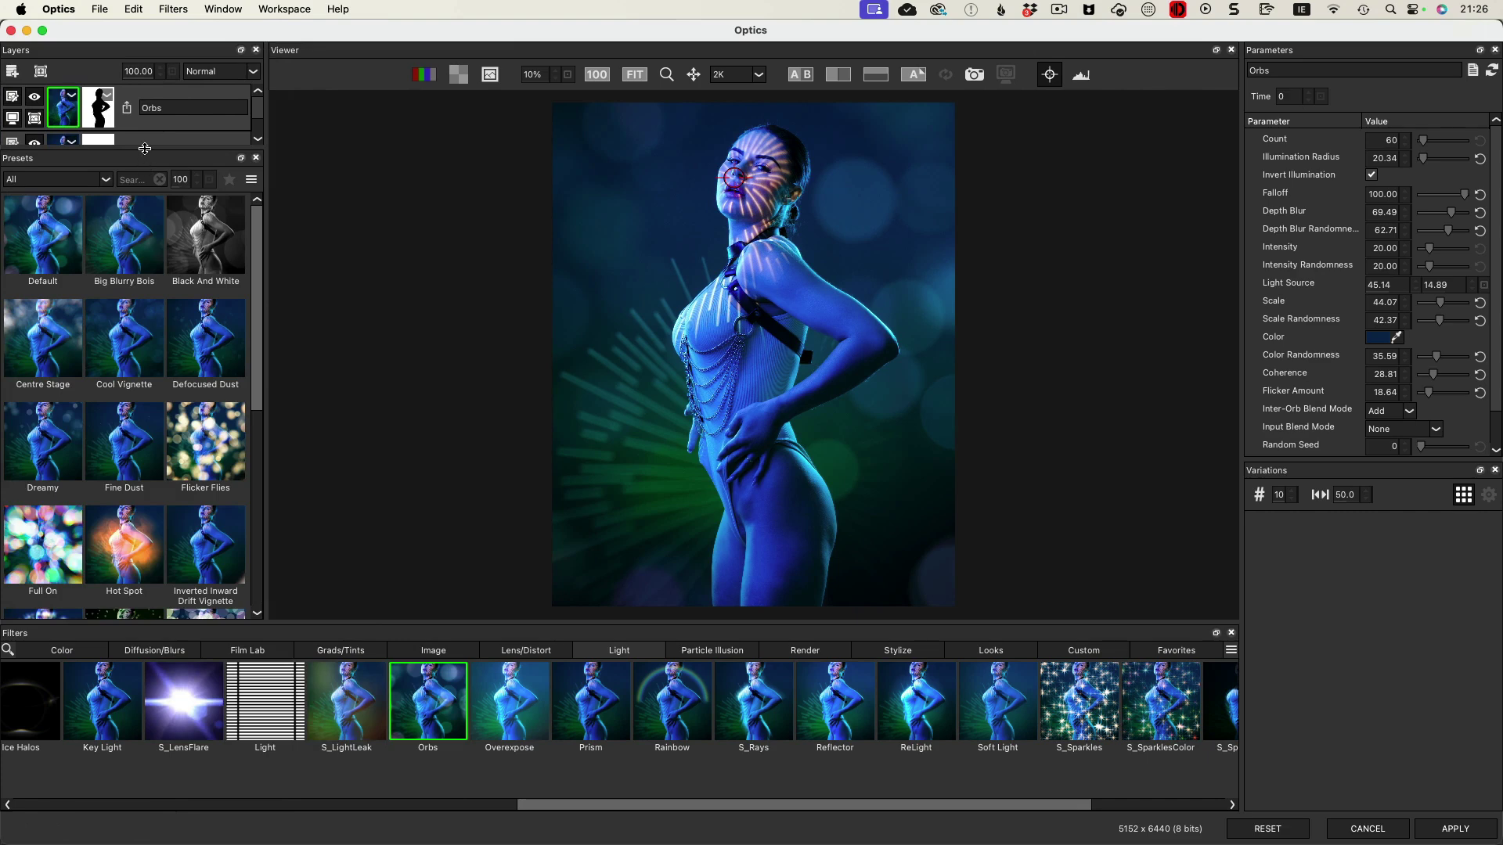
drag(144, 149, 147, 251)
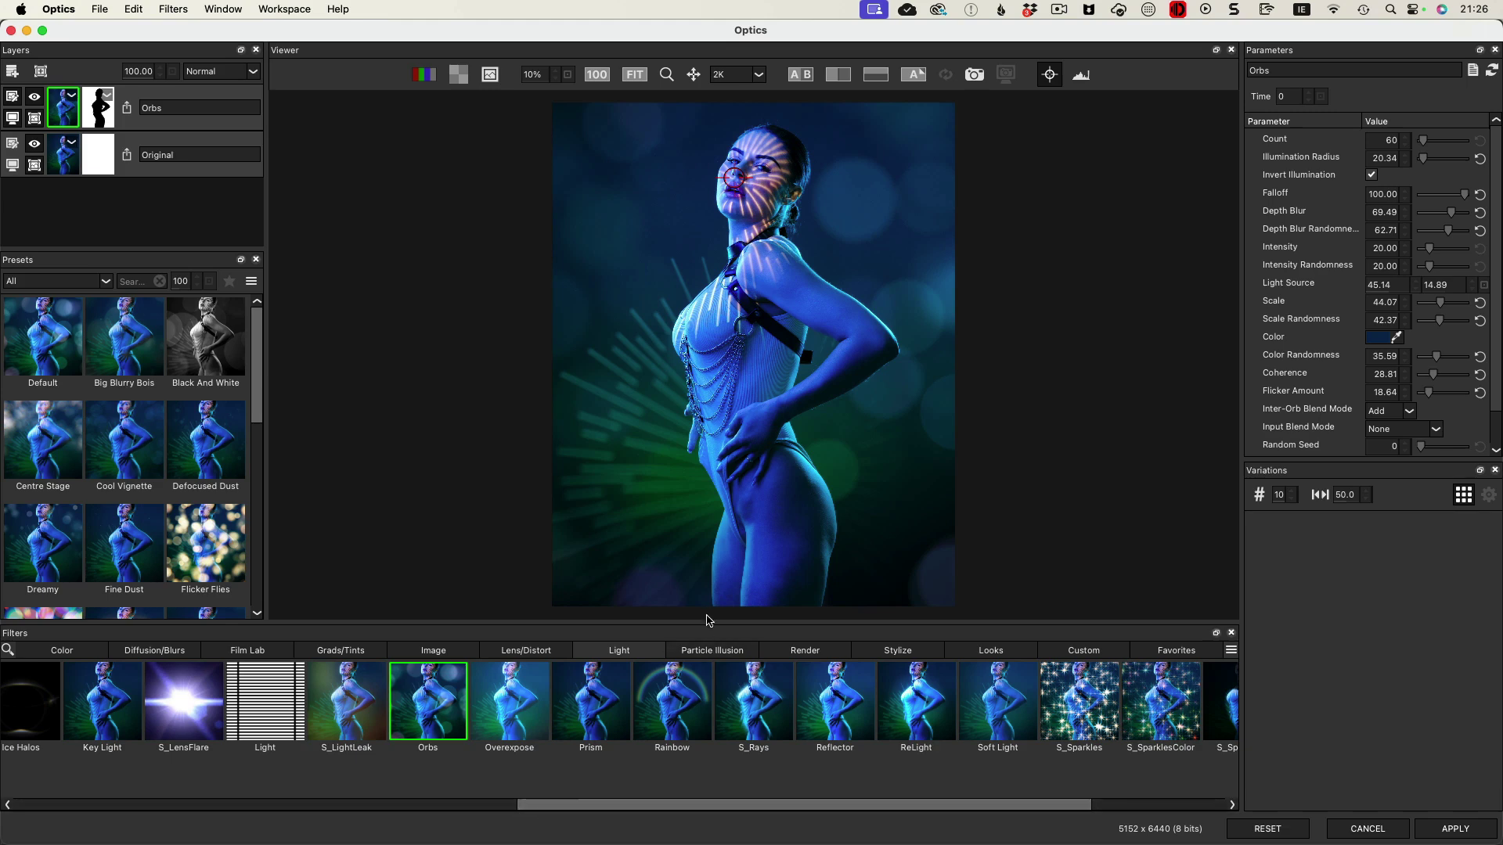
drag(705, 622, 706, 660)
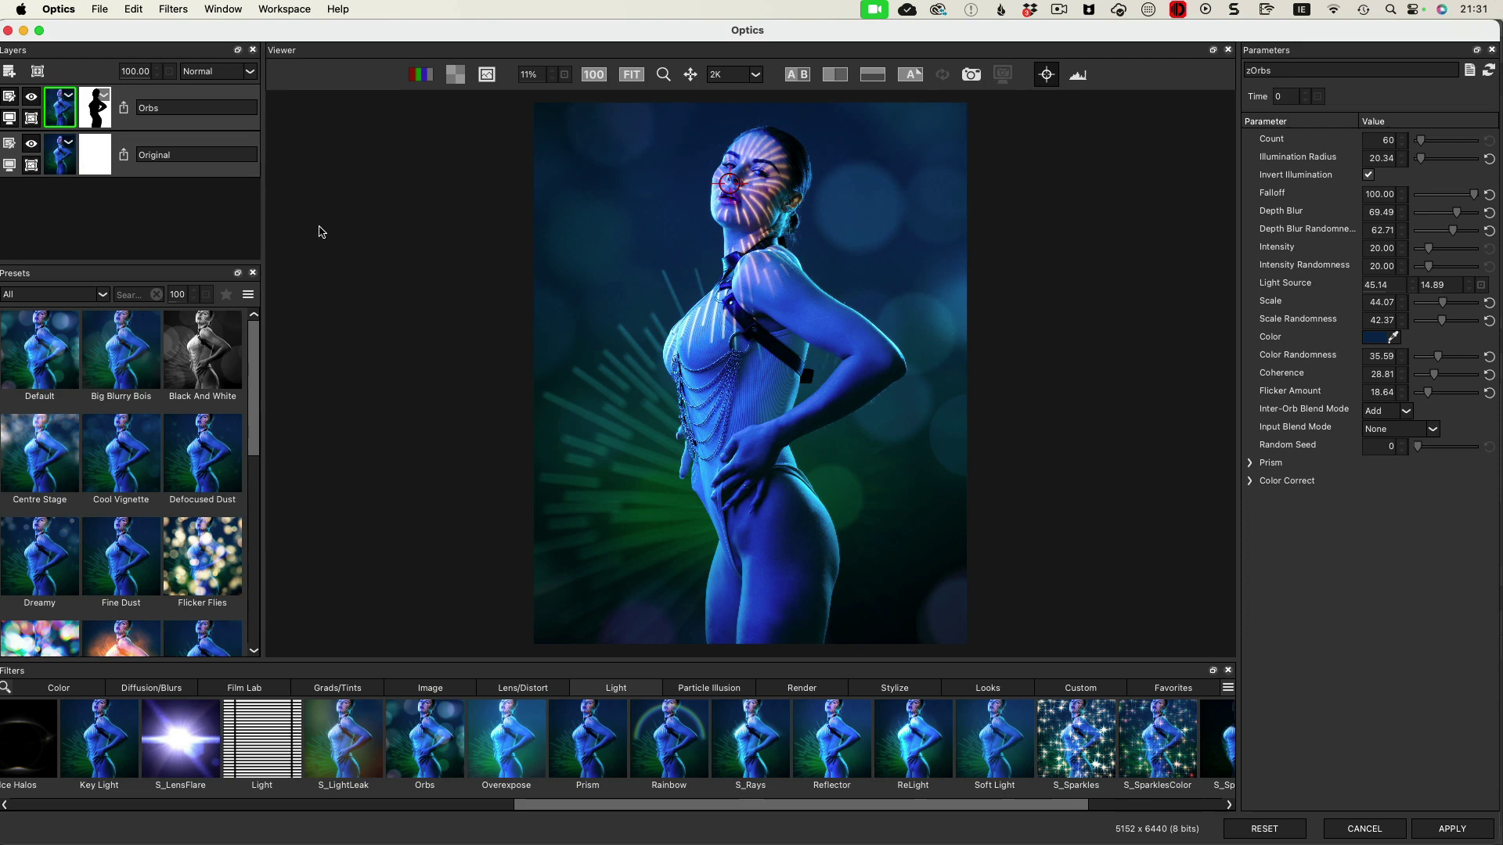
click(174, 9)
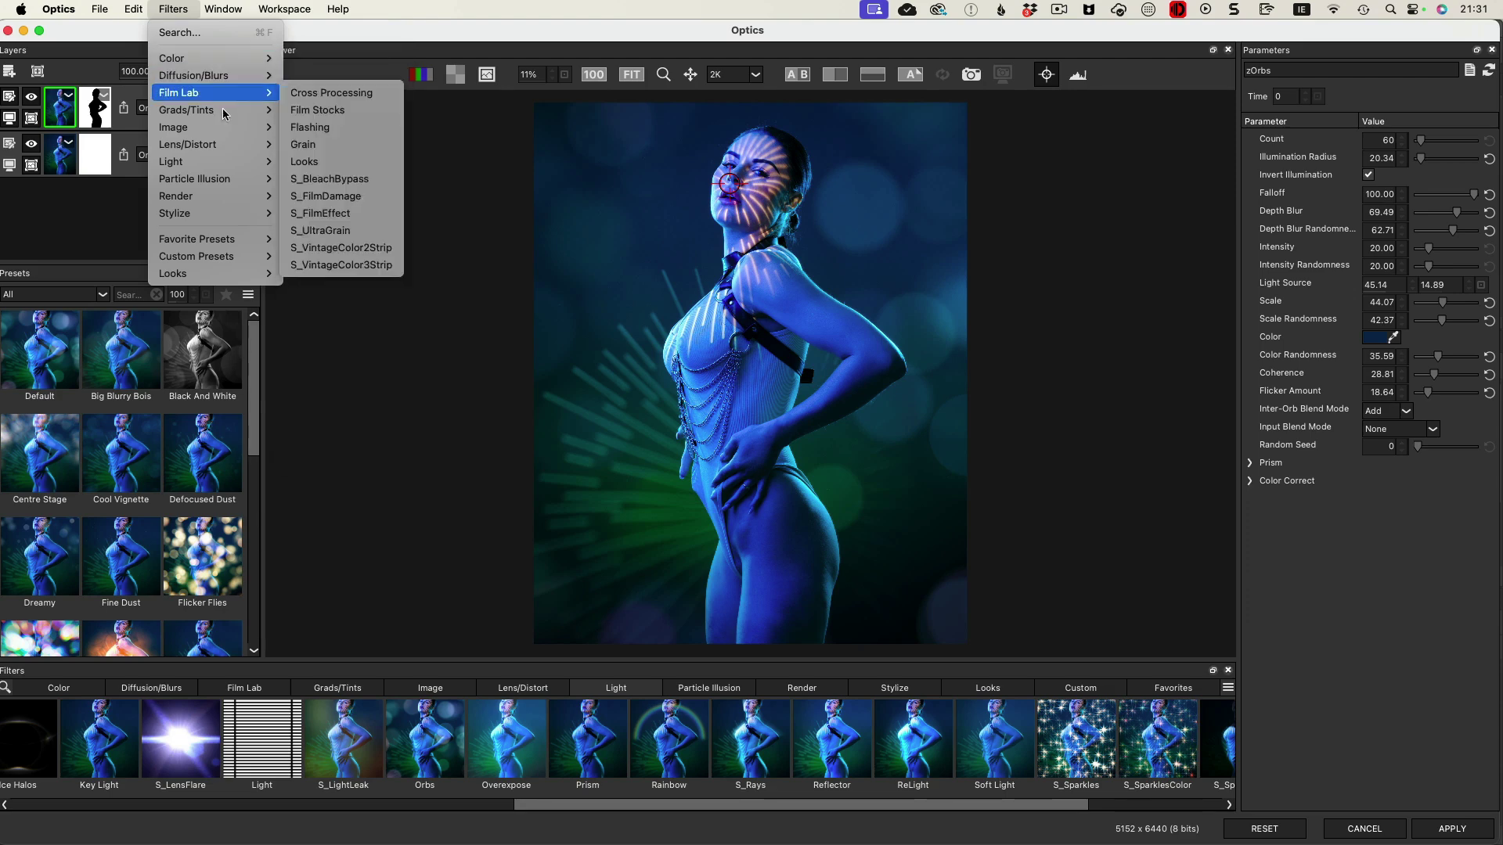
mouse_move(211, 264)
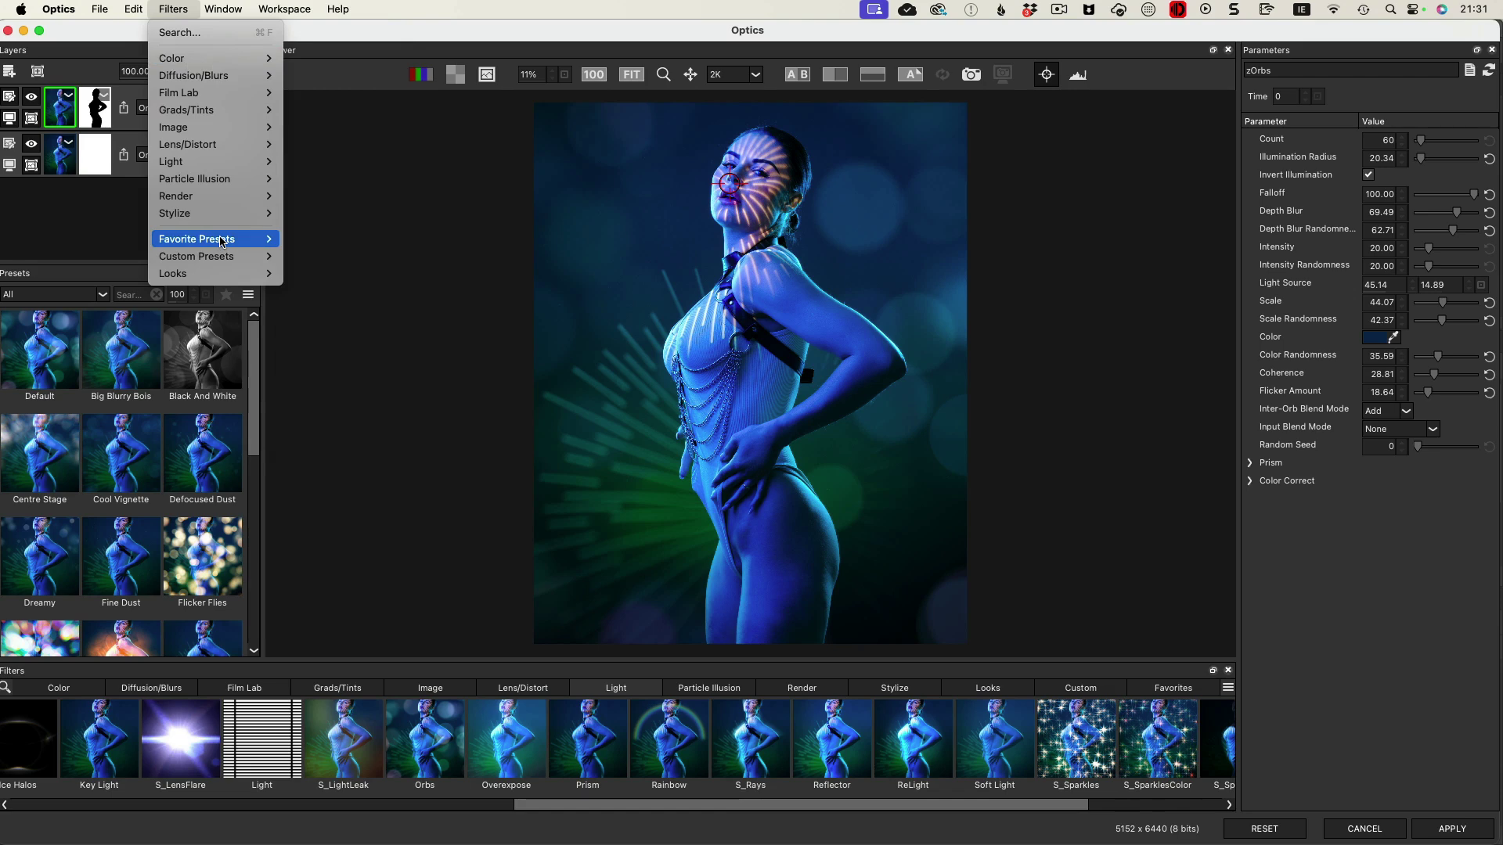
mouse_move(223, 93)
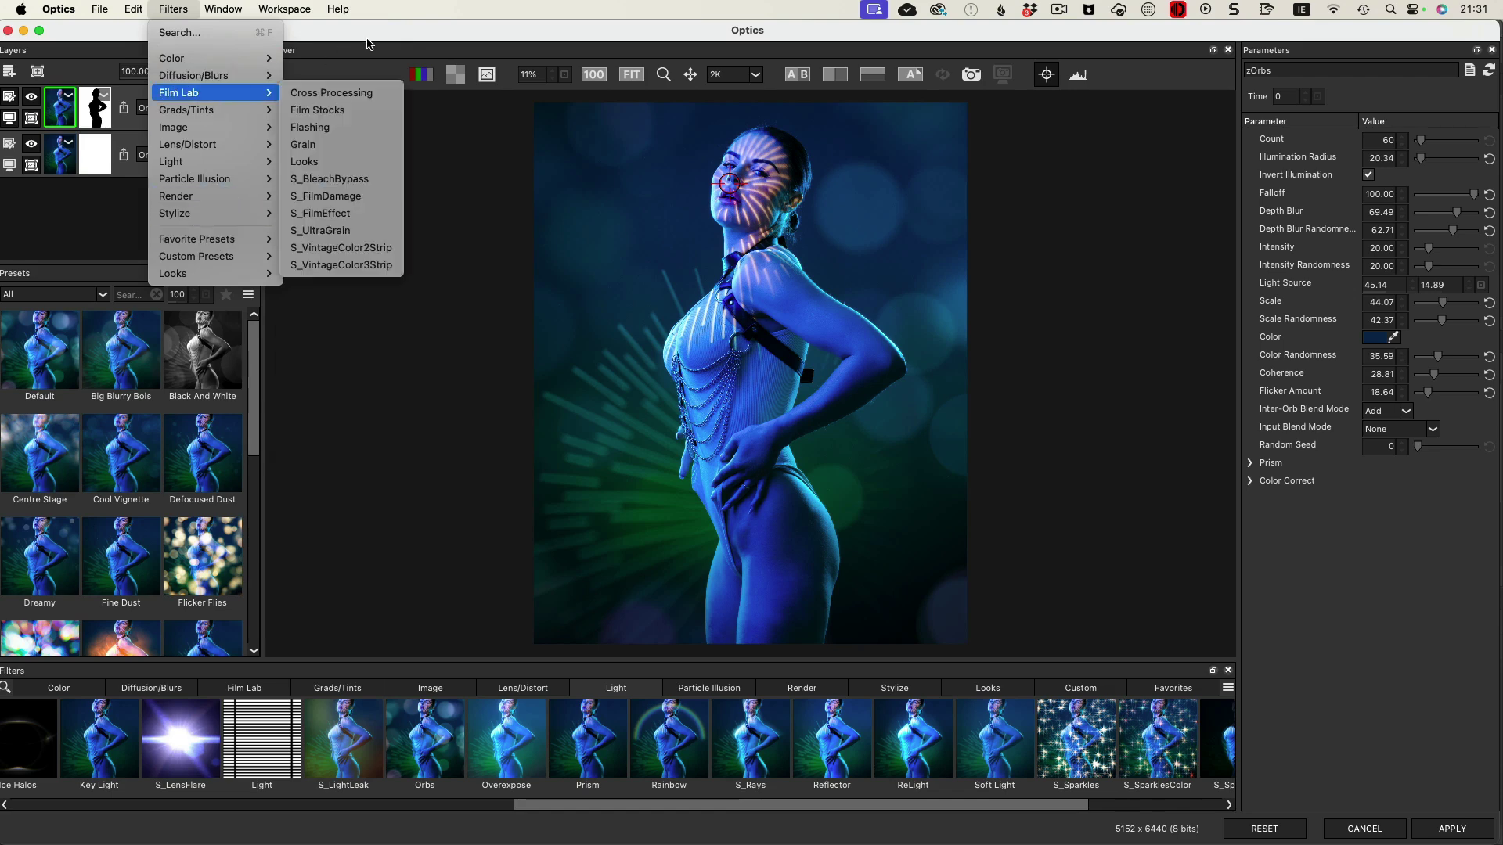
click(424, 48)
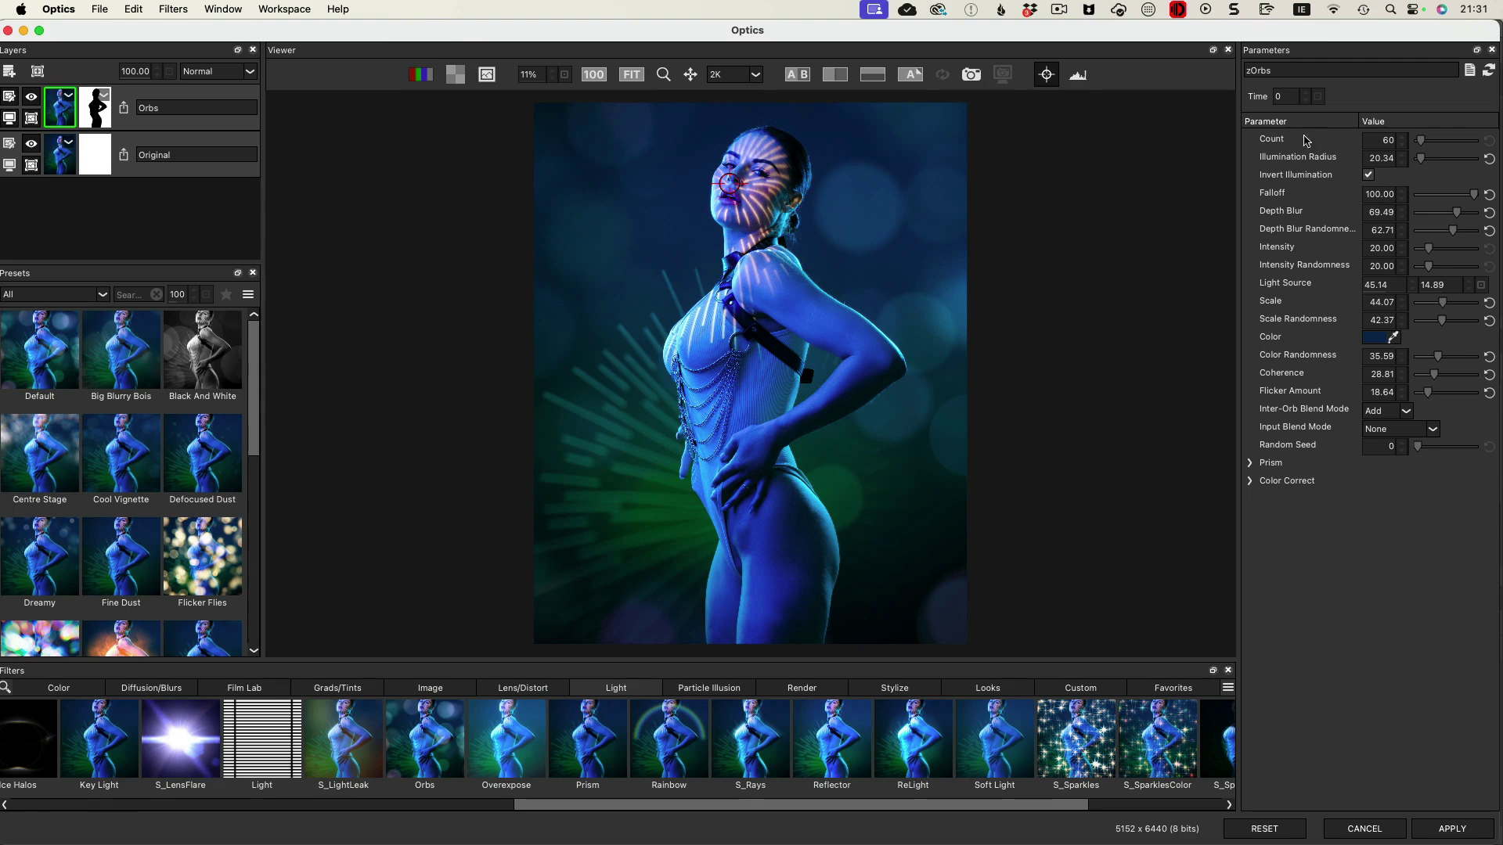
Step: Save the Orbs settings as preset zOrbs tagged Orbs and blue, then open its folder on disk
click(1469, 71)
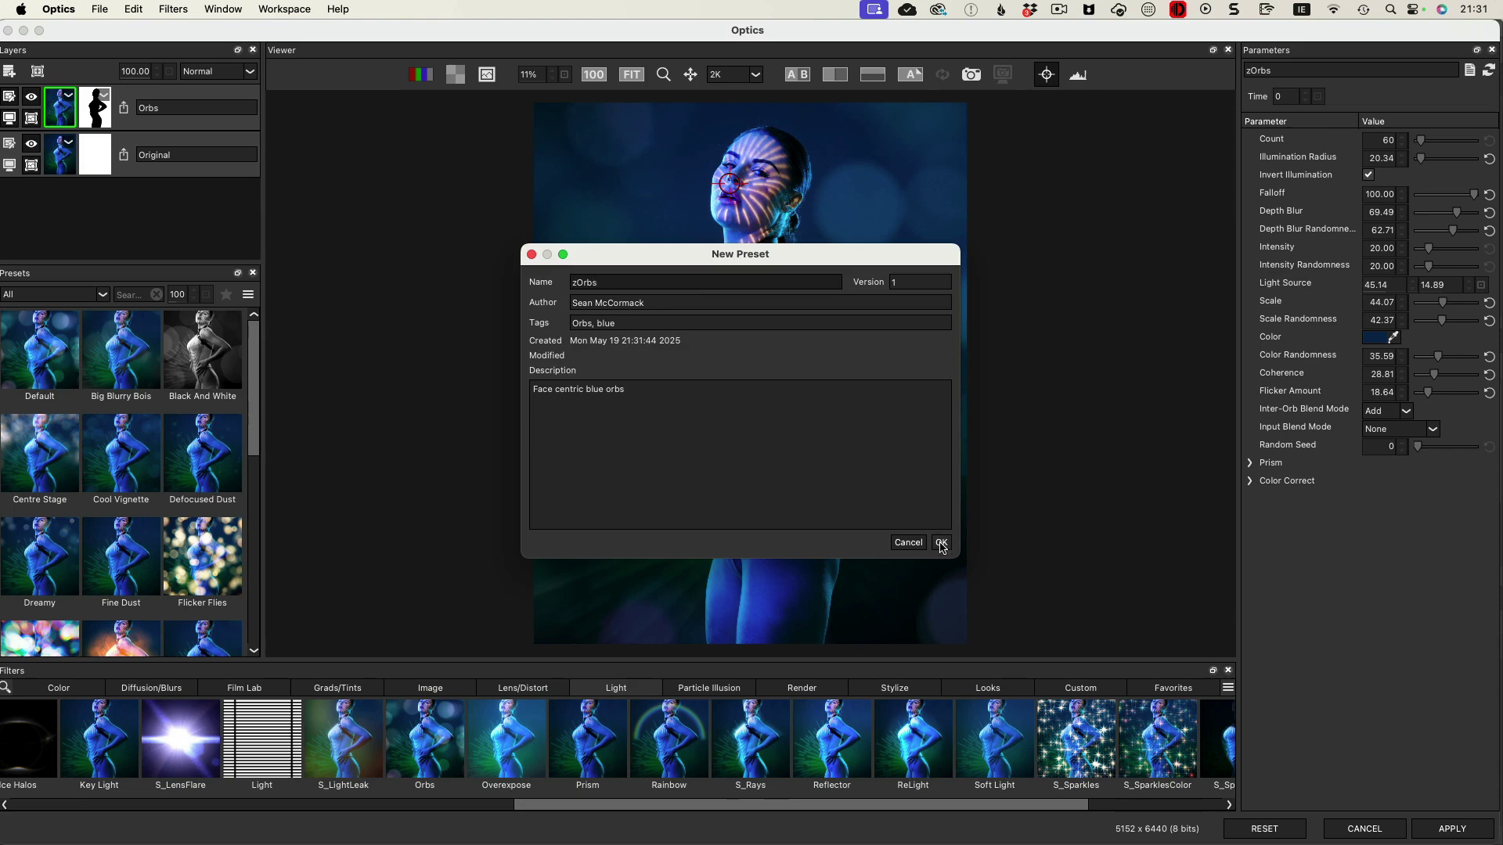
click(941, 543)
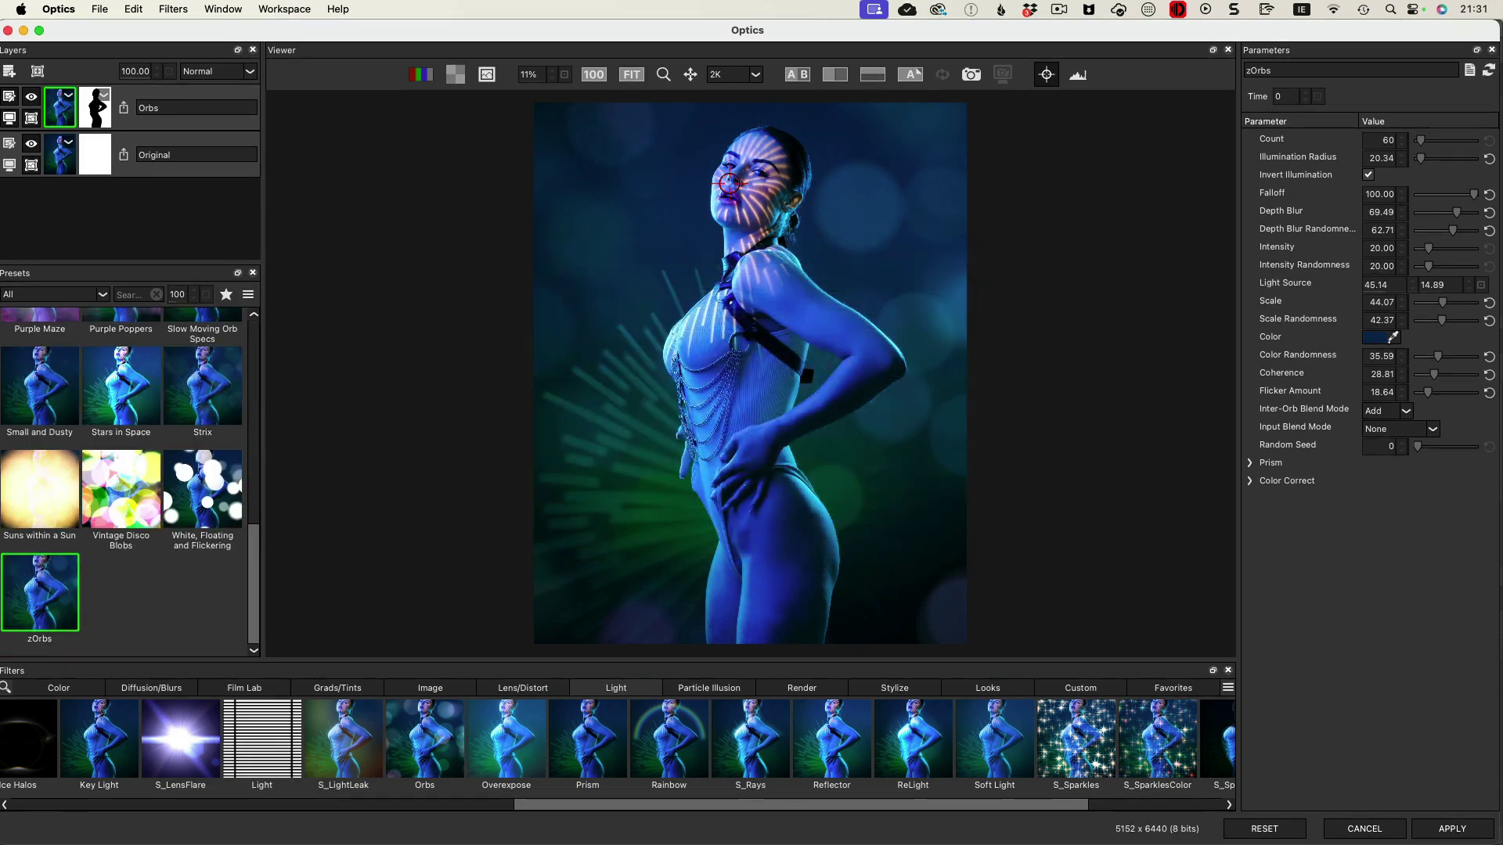
right_click(57, 598)
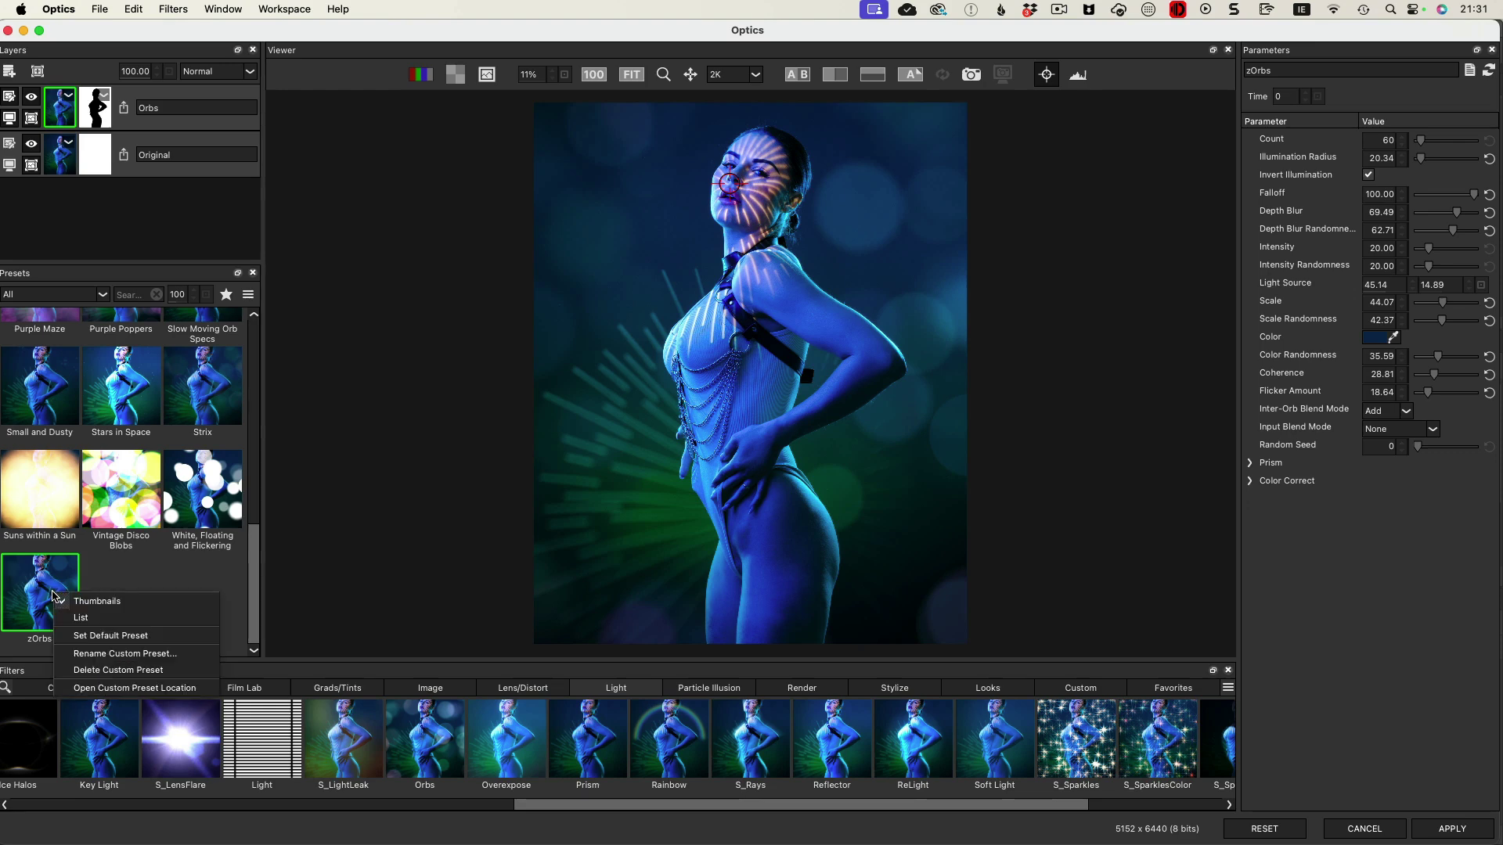
click(179, 688)
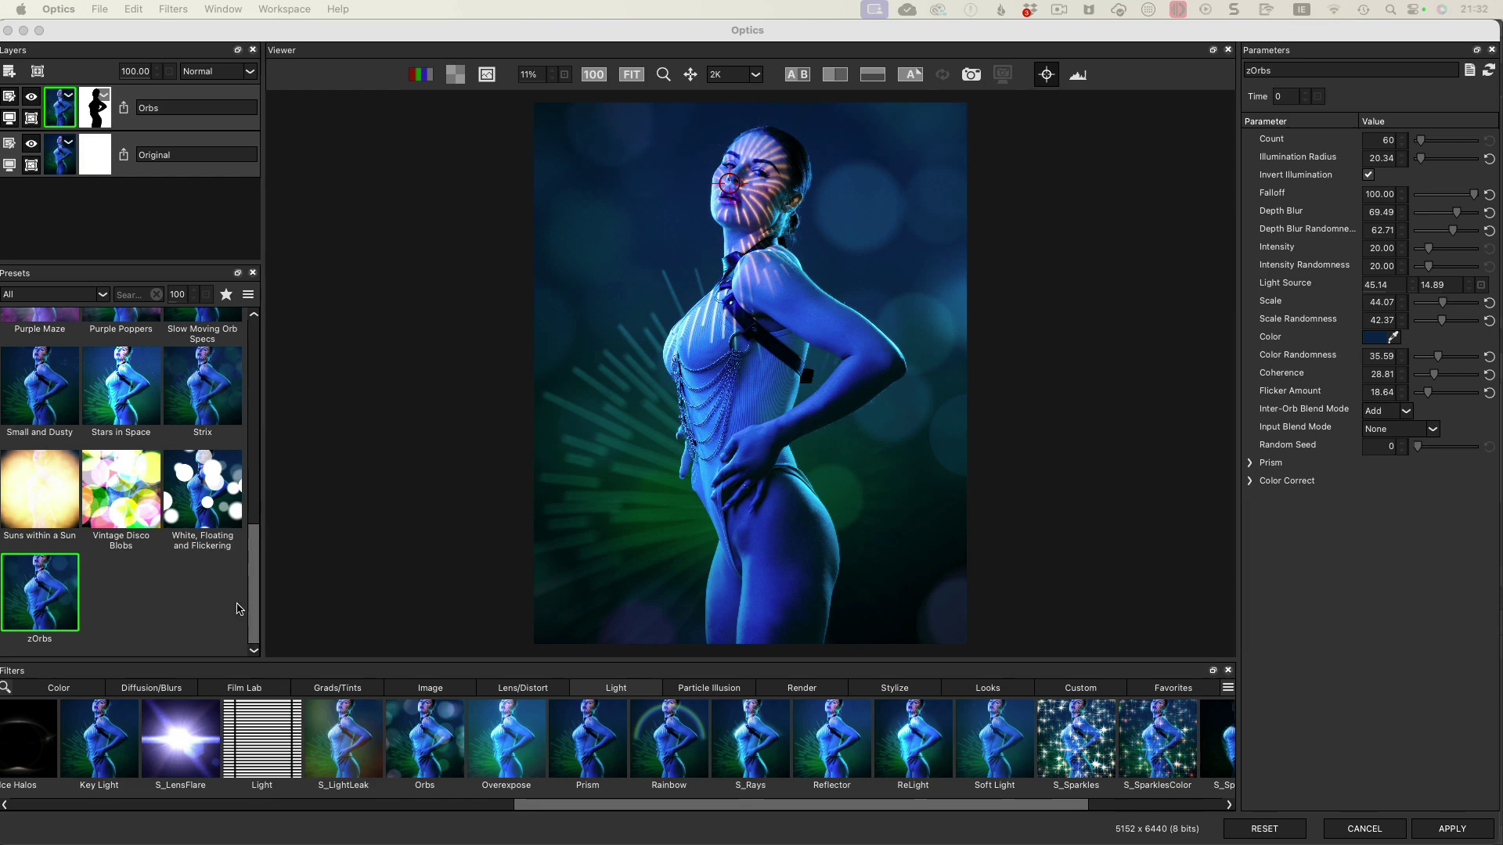
Step: Browse the filters and custom presets list, then toggle the Orbs silhouette mask view with M
click(175, 10)
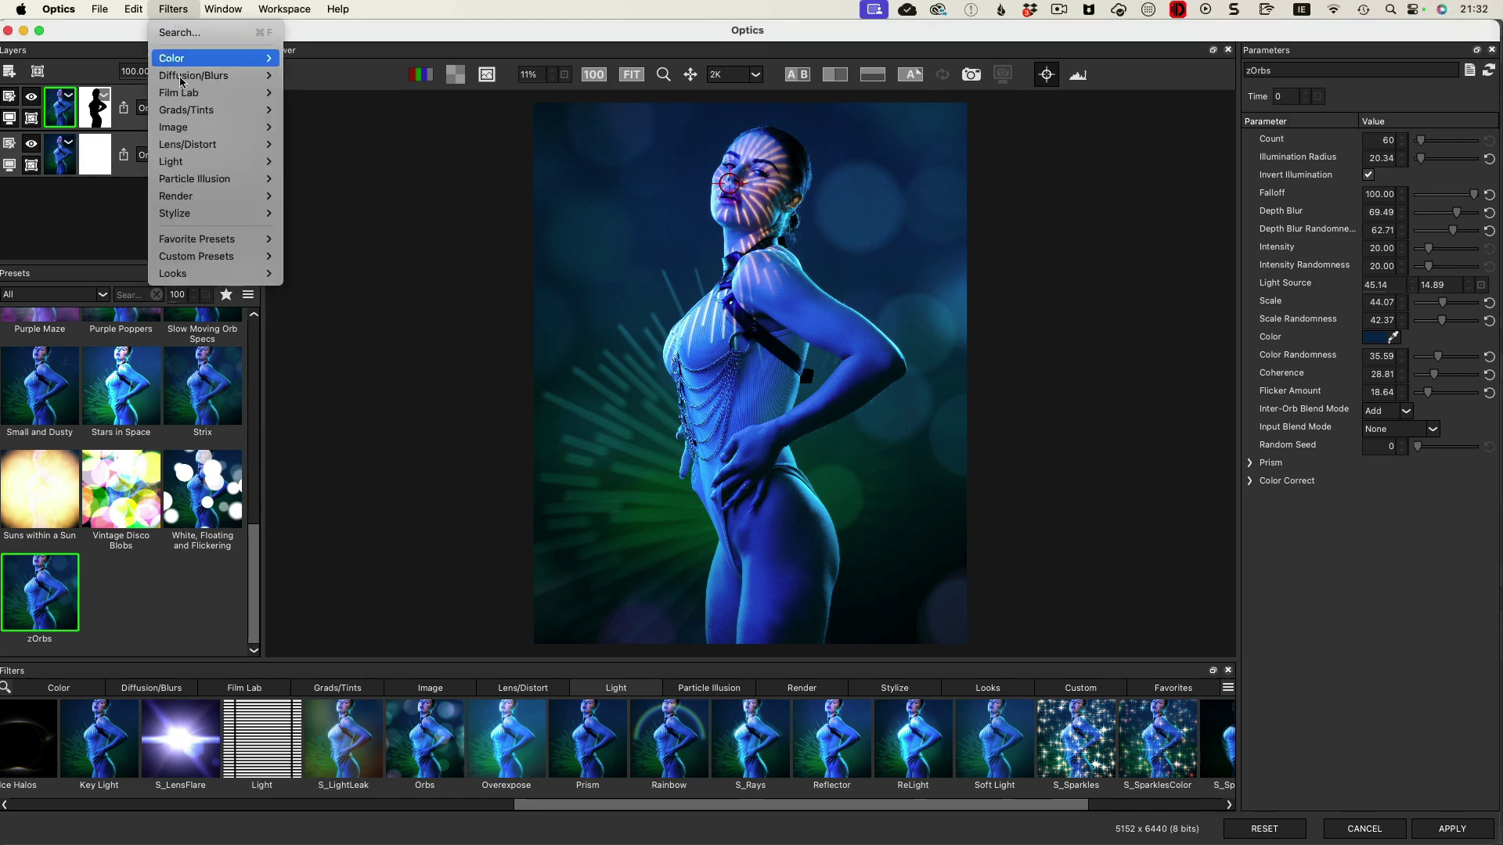
mouse_move(246, 259)
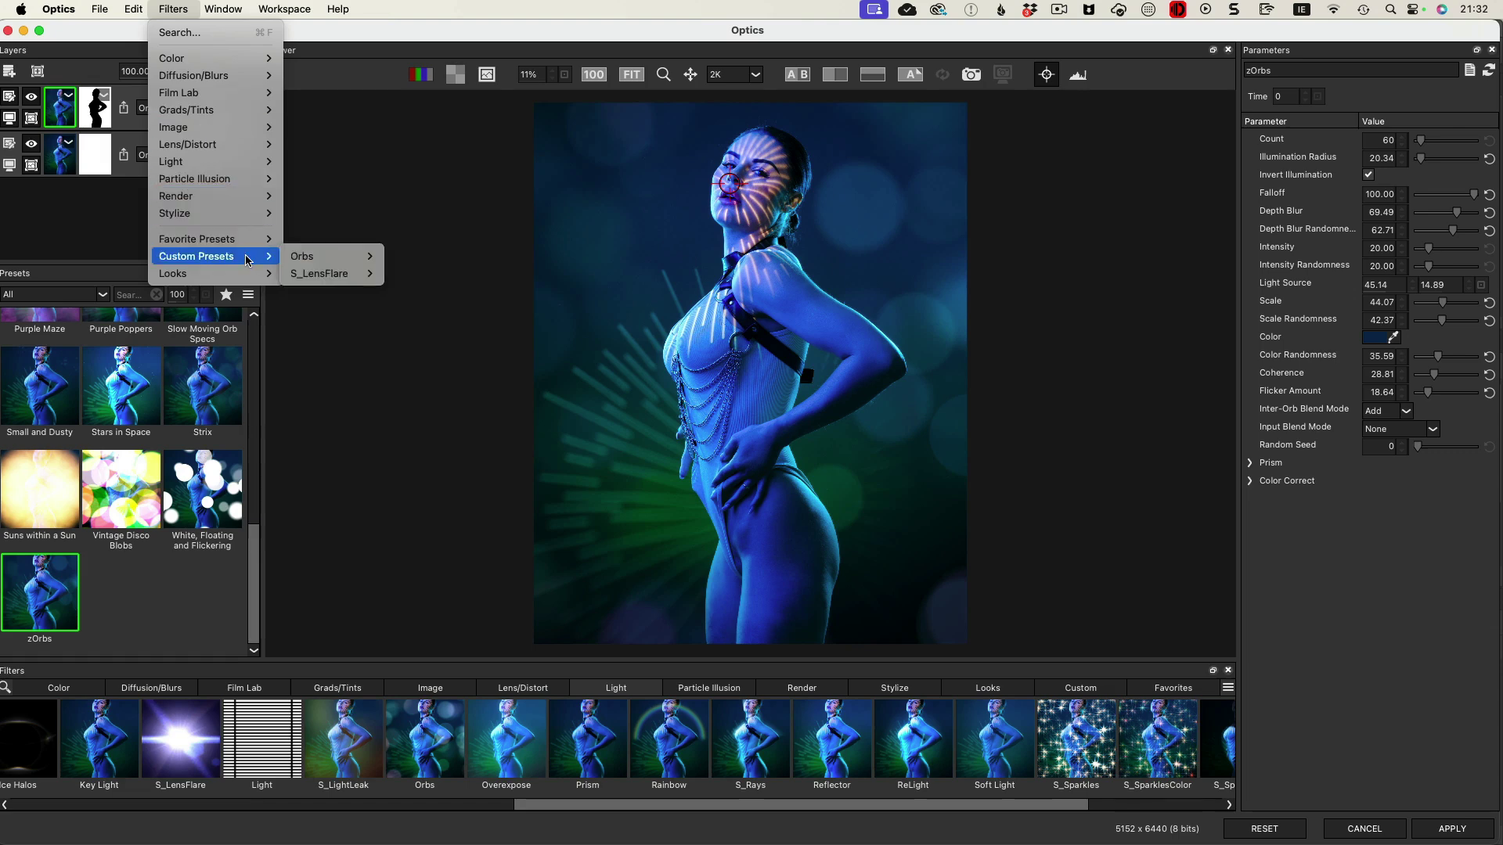
mouse_move(352, 264)
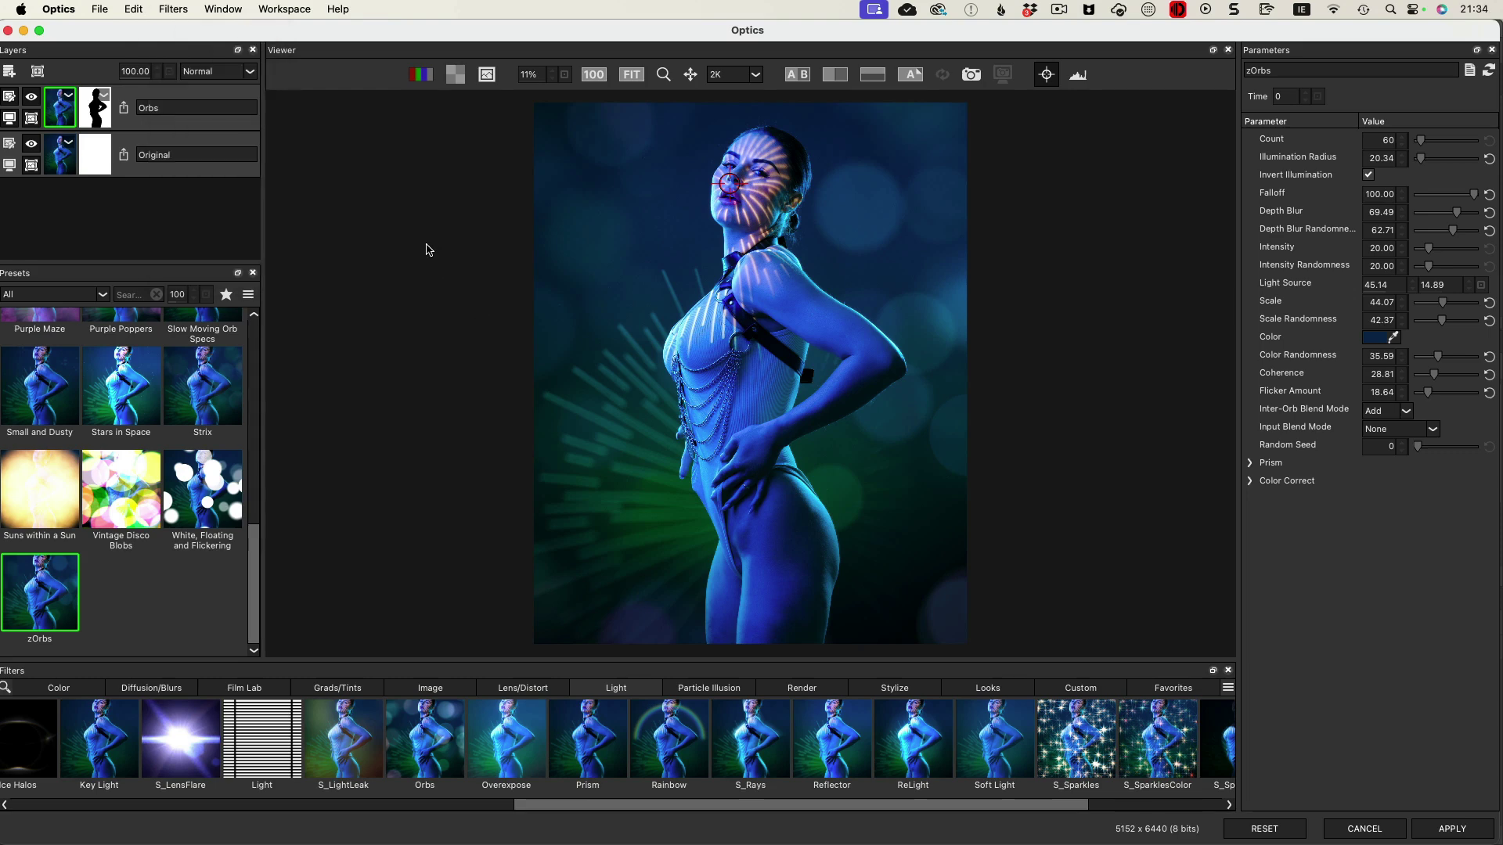
key(m)
key(m)
key(m)
key(m)
key(m)
key(m)
key(m)
key(m)
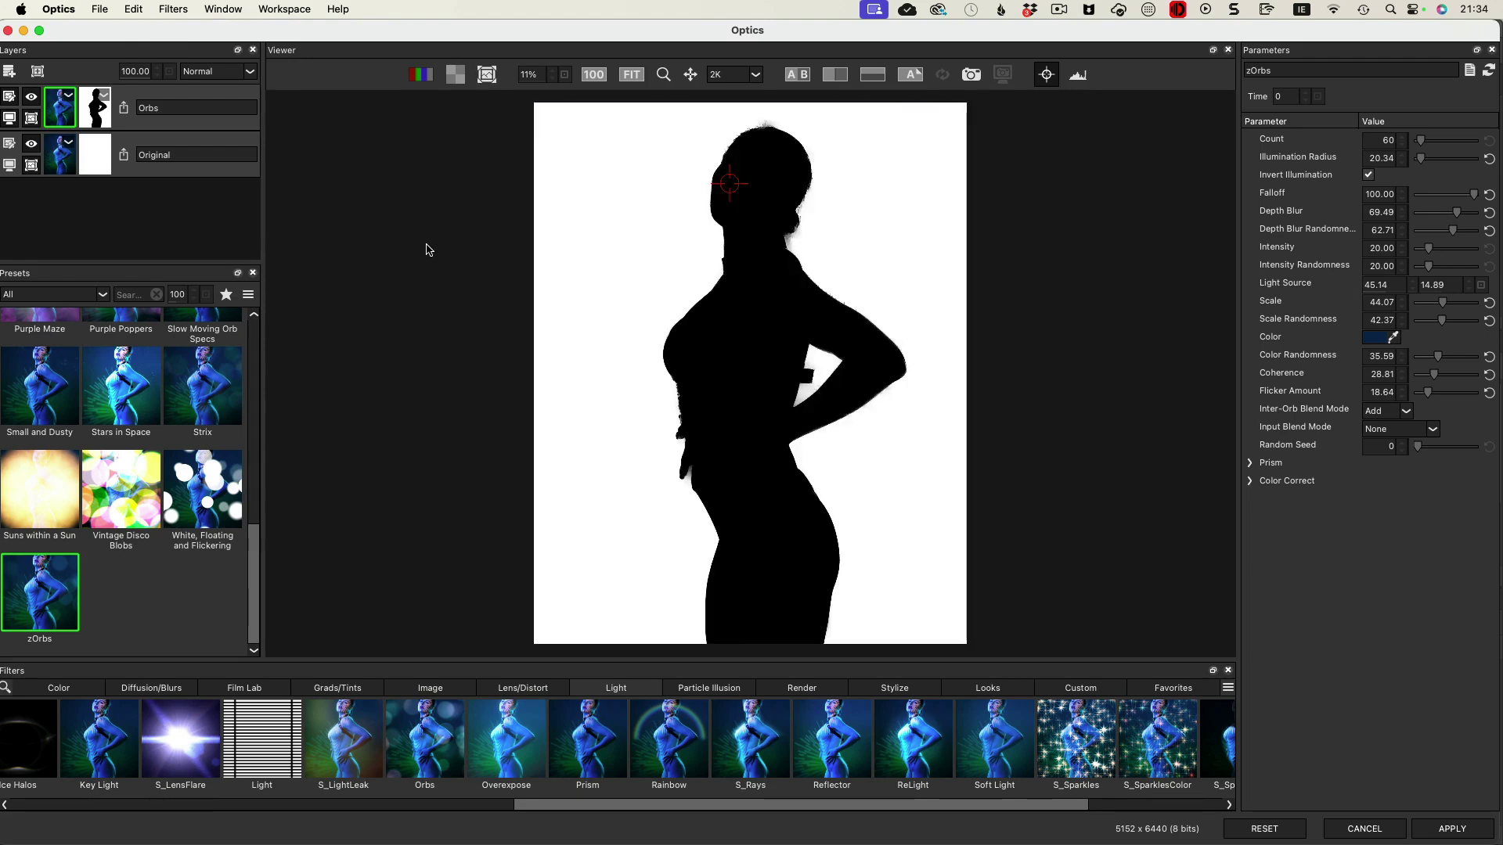
key(m)
key(m)
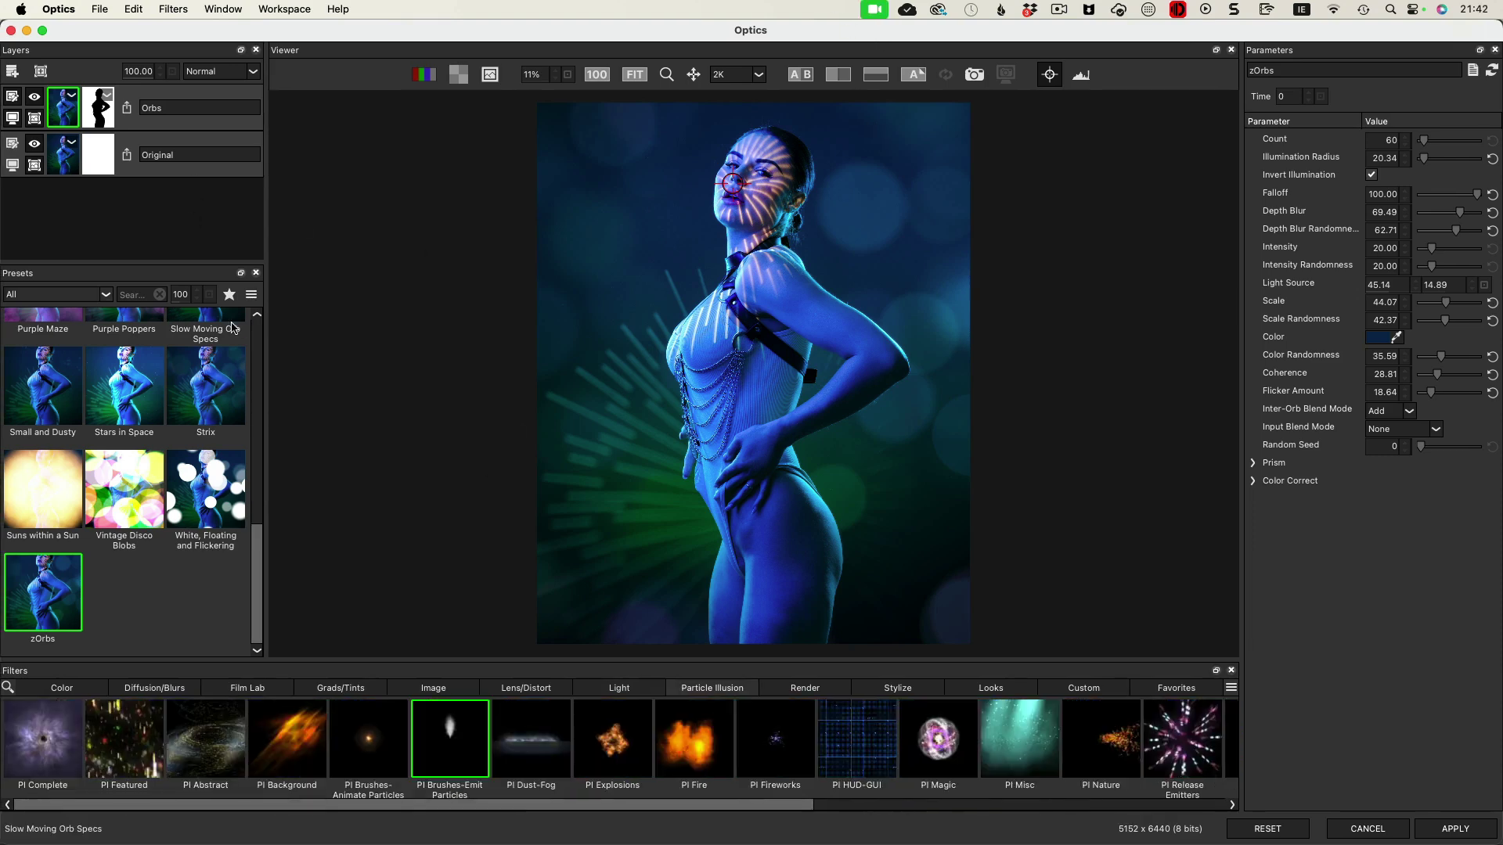
Step: Add a new layer with PI Brushes-Emit Particles using the Blue Stars Glow 01 (Brush) preset
click(12, 71)
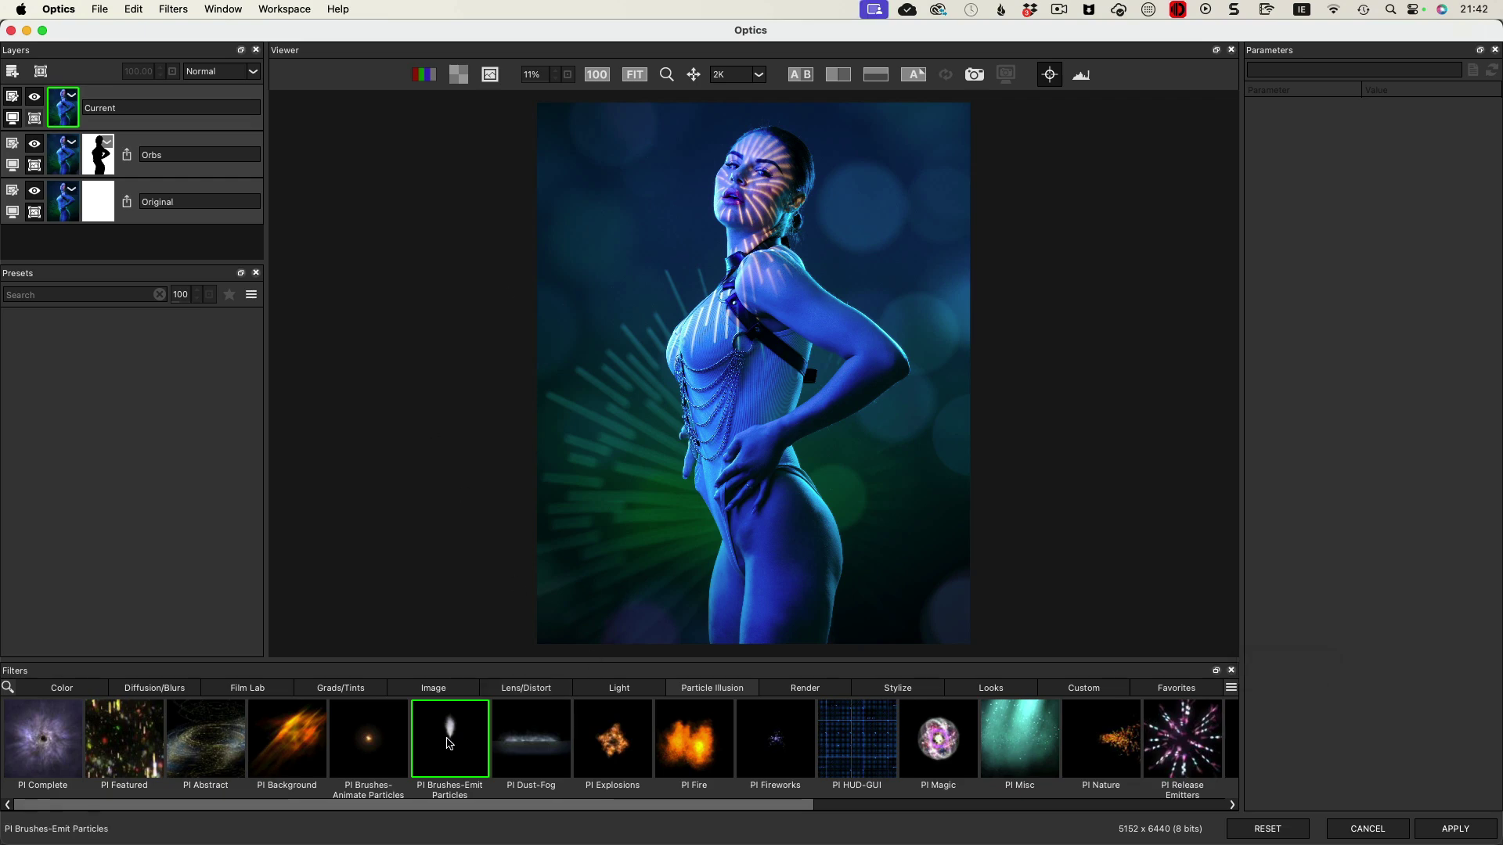
click(421, 751)
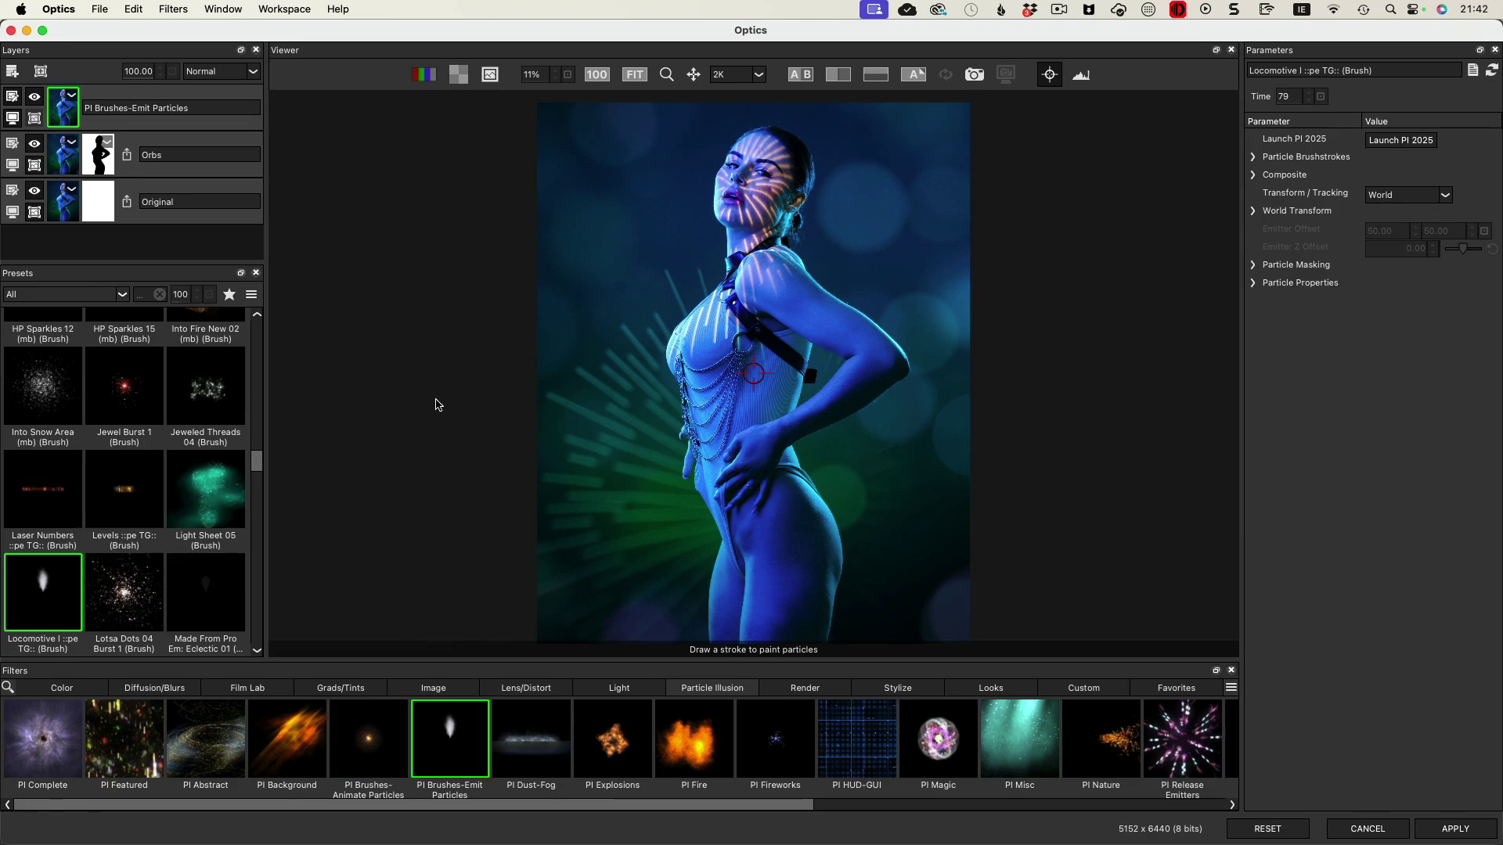
drag(260, 465, 248, 347)
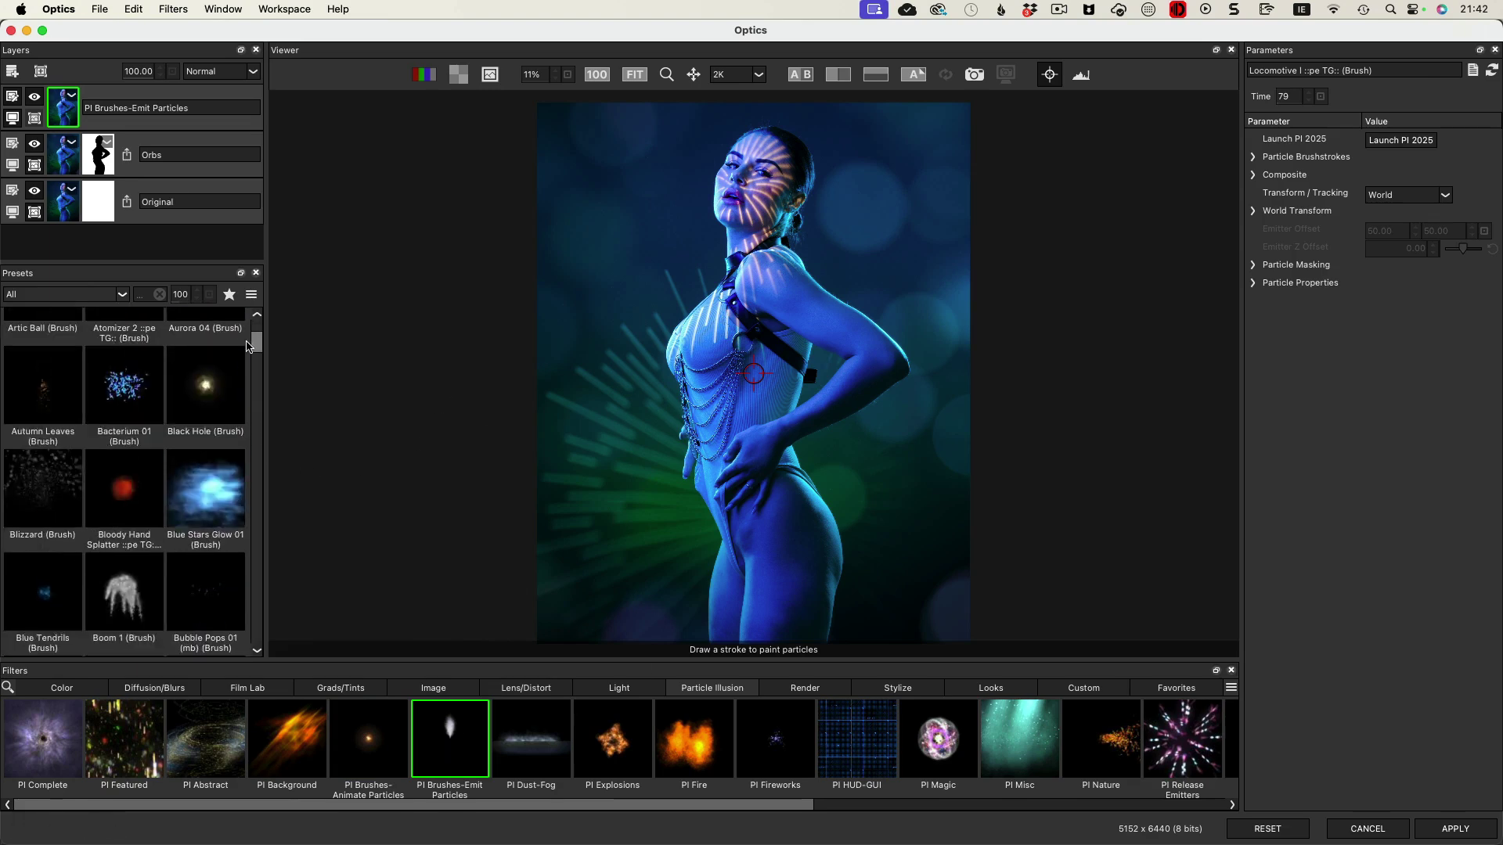
scroll(249, 347, down, 1)
click(205, 476)
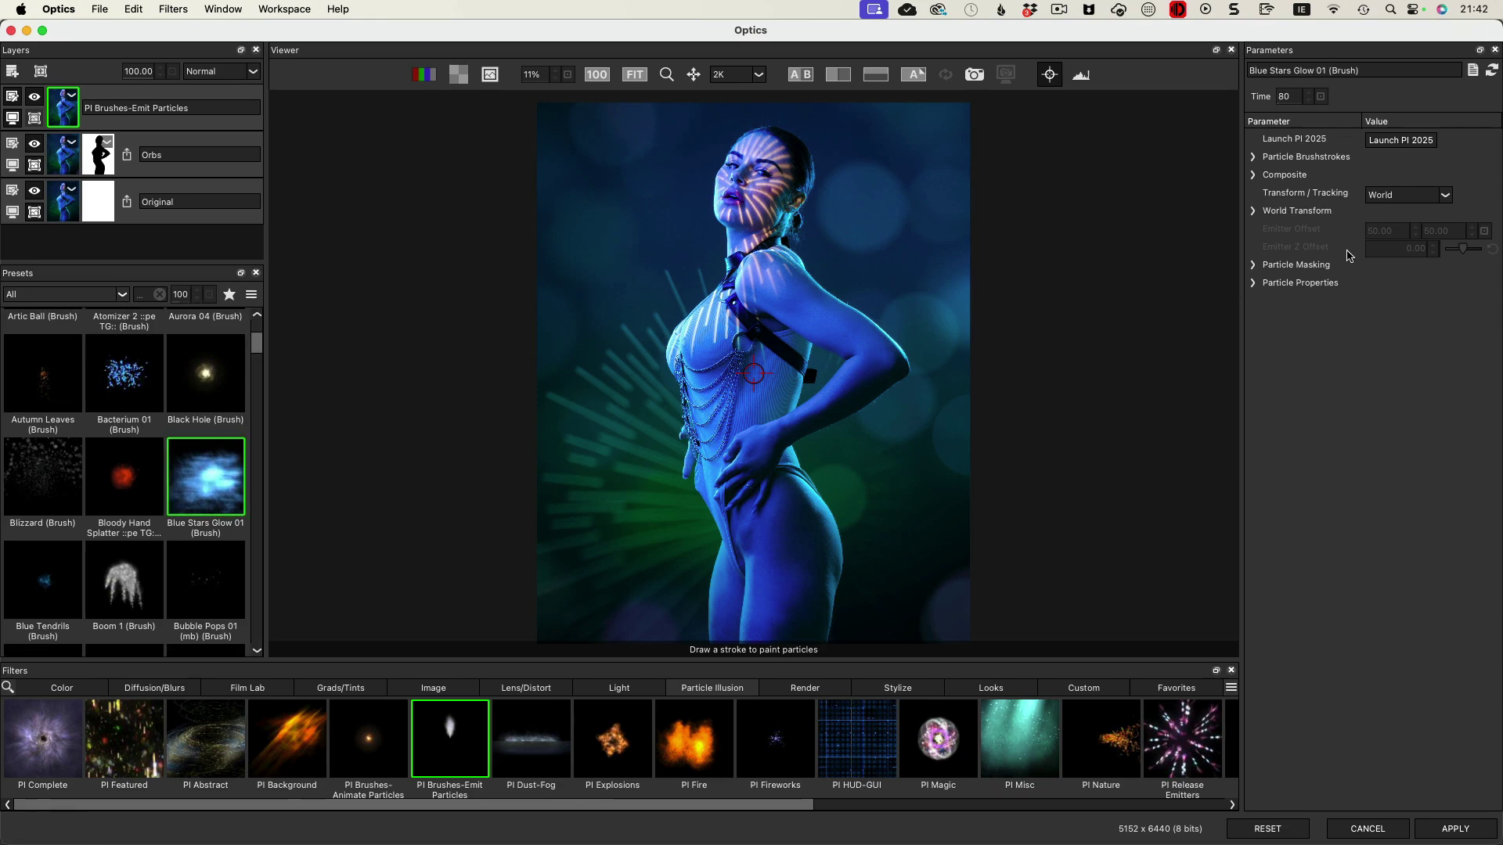
Step: Keep Particle Creation as the brushstroke mode and paint a blue particle glow along the image's right side
click(1254, 158)
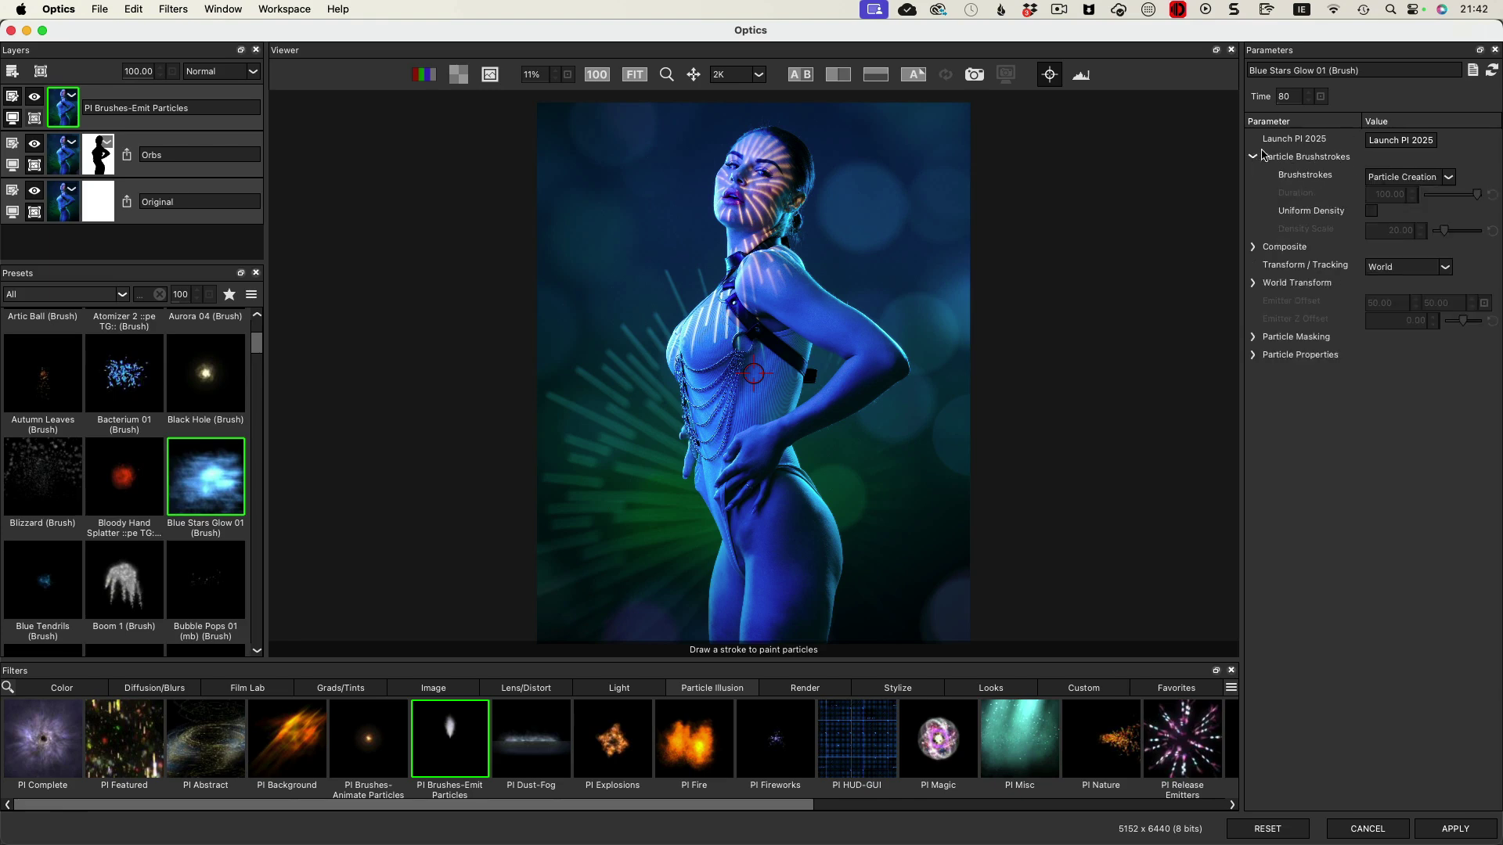
click(1444, 181)
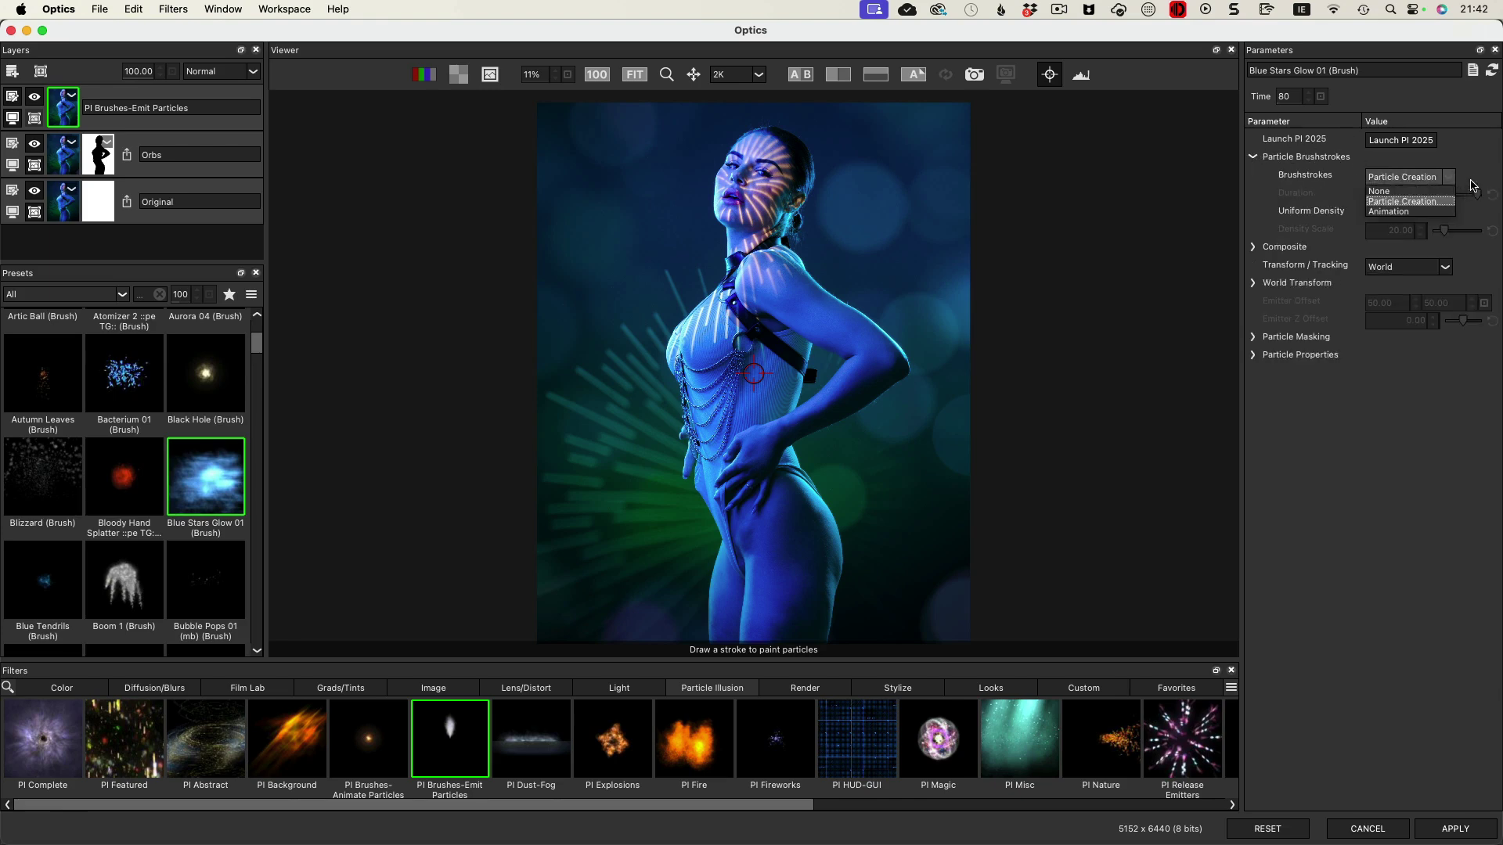
click(1470, 185)
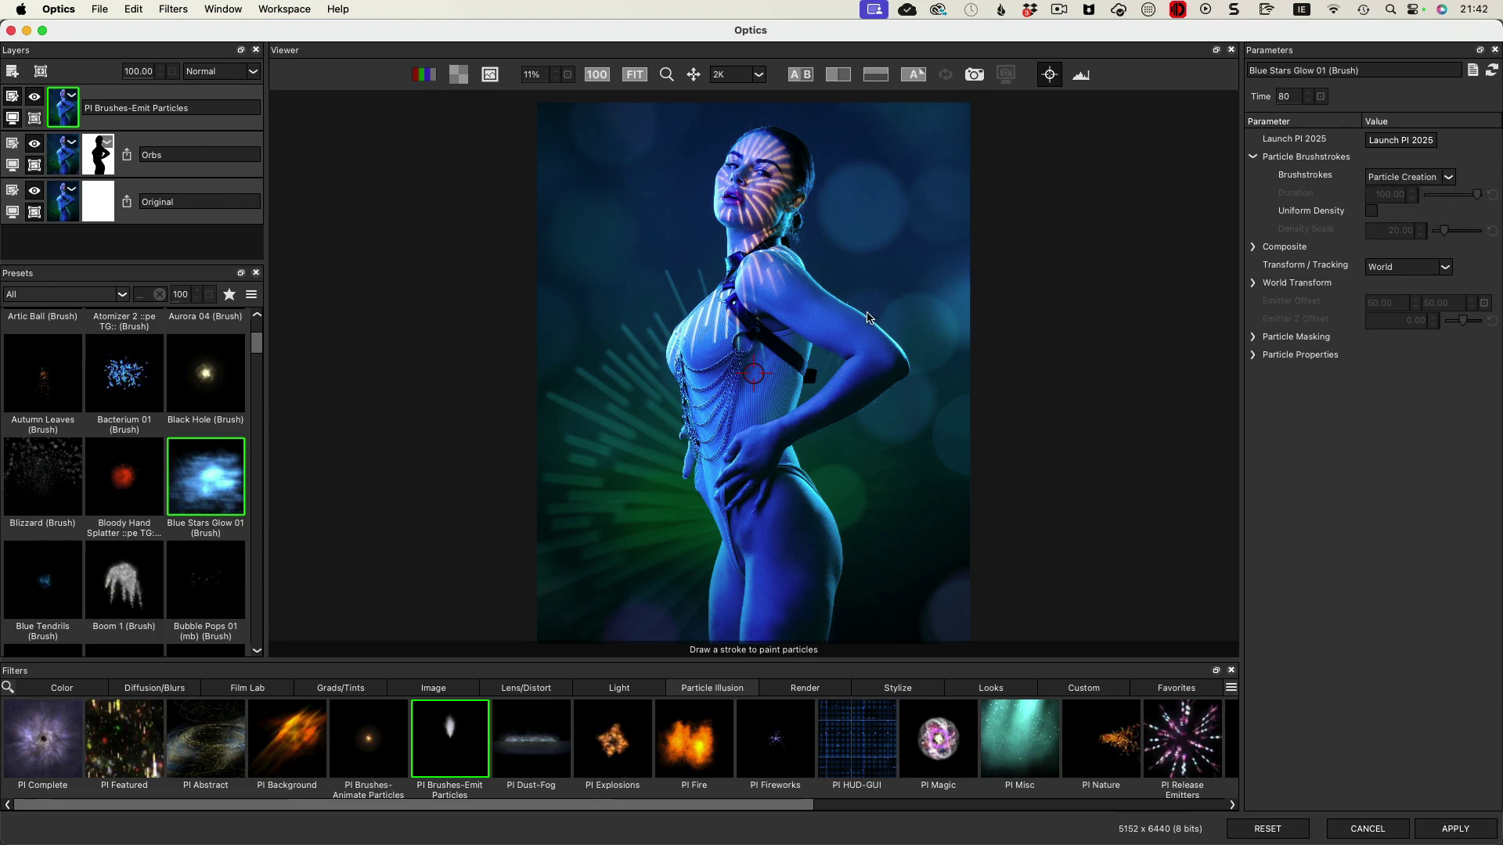
drag(923, 515, 931, 443)
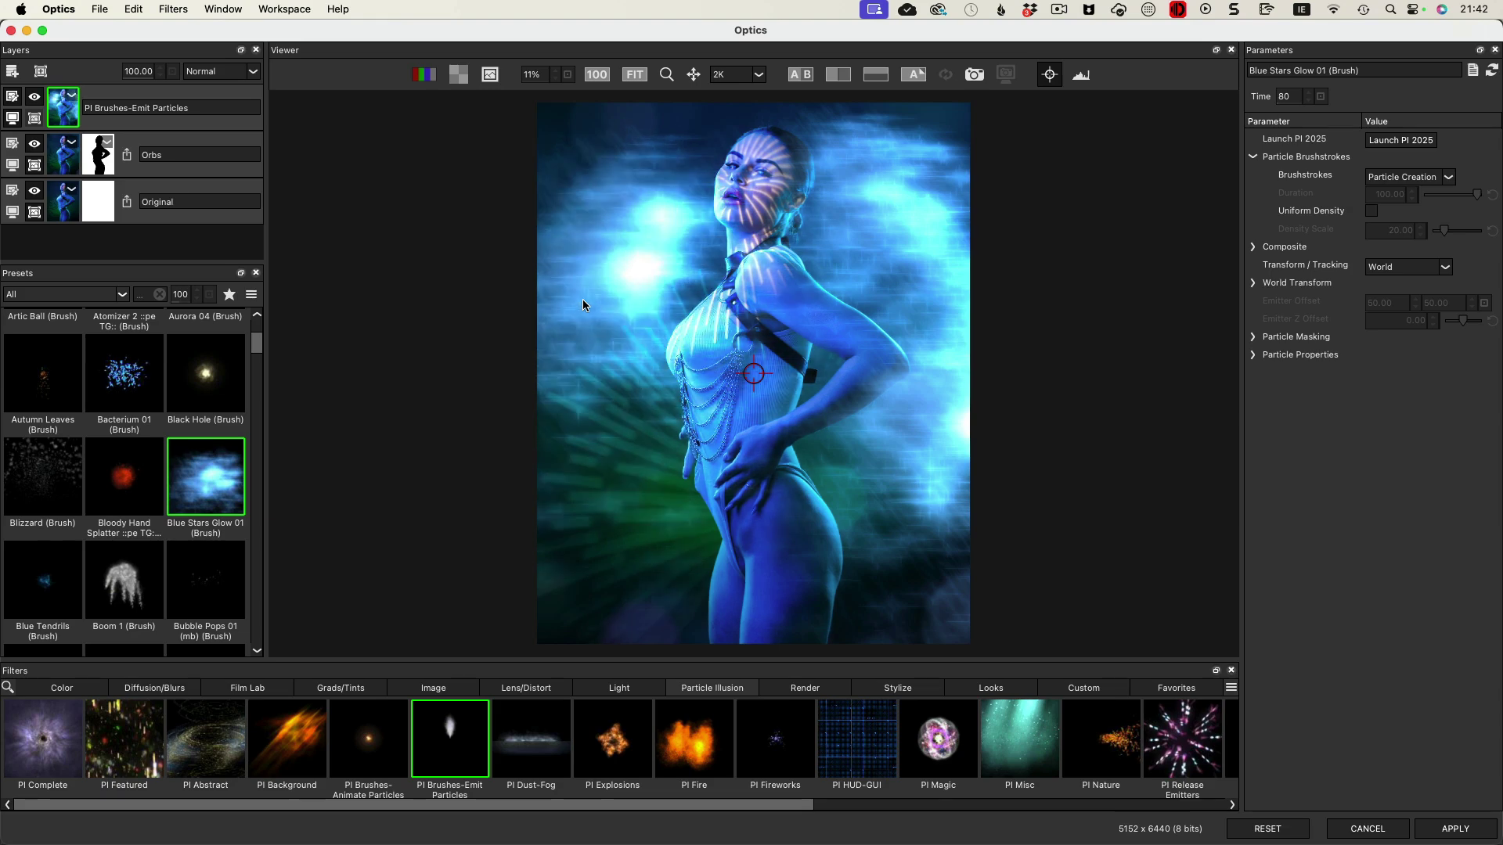
Step: Mask the particle layer with the figure silhouette and tint the particles dark blue
click(103, 119)
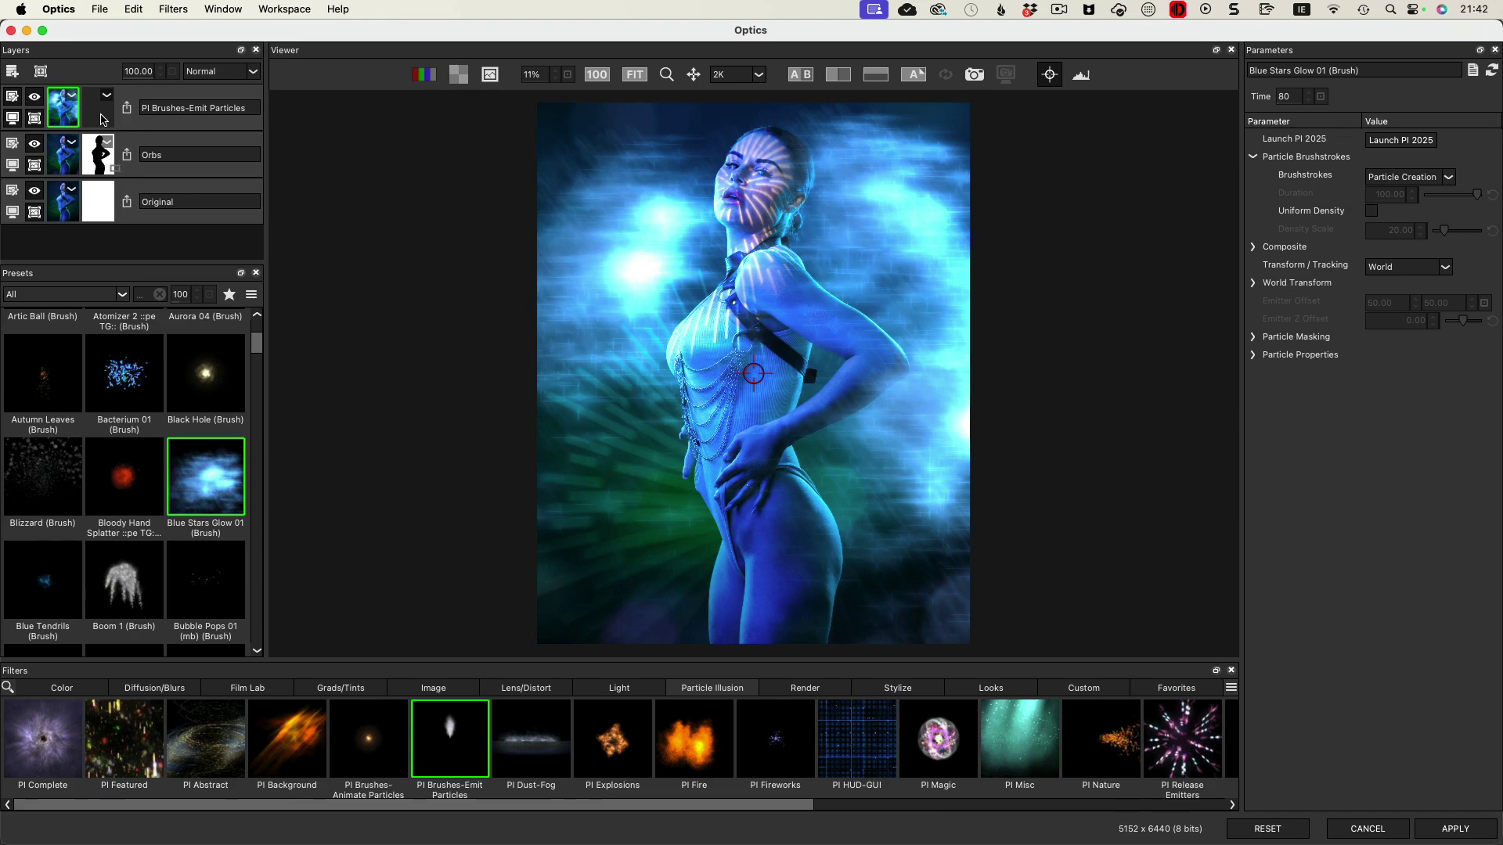
drag(102, 119, 100, 116)
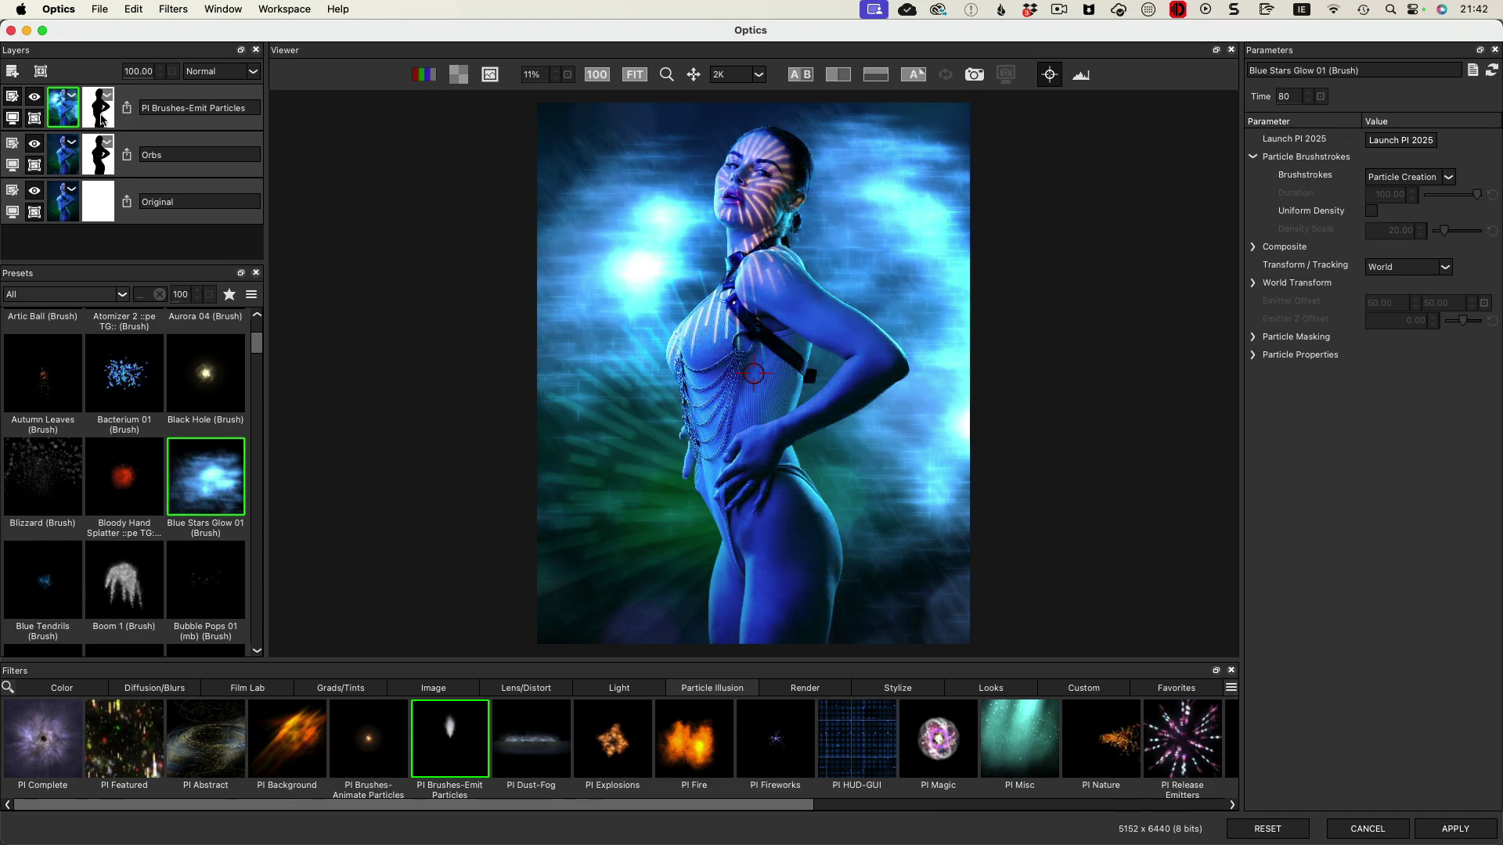
click(1254, 248)
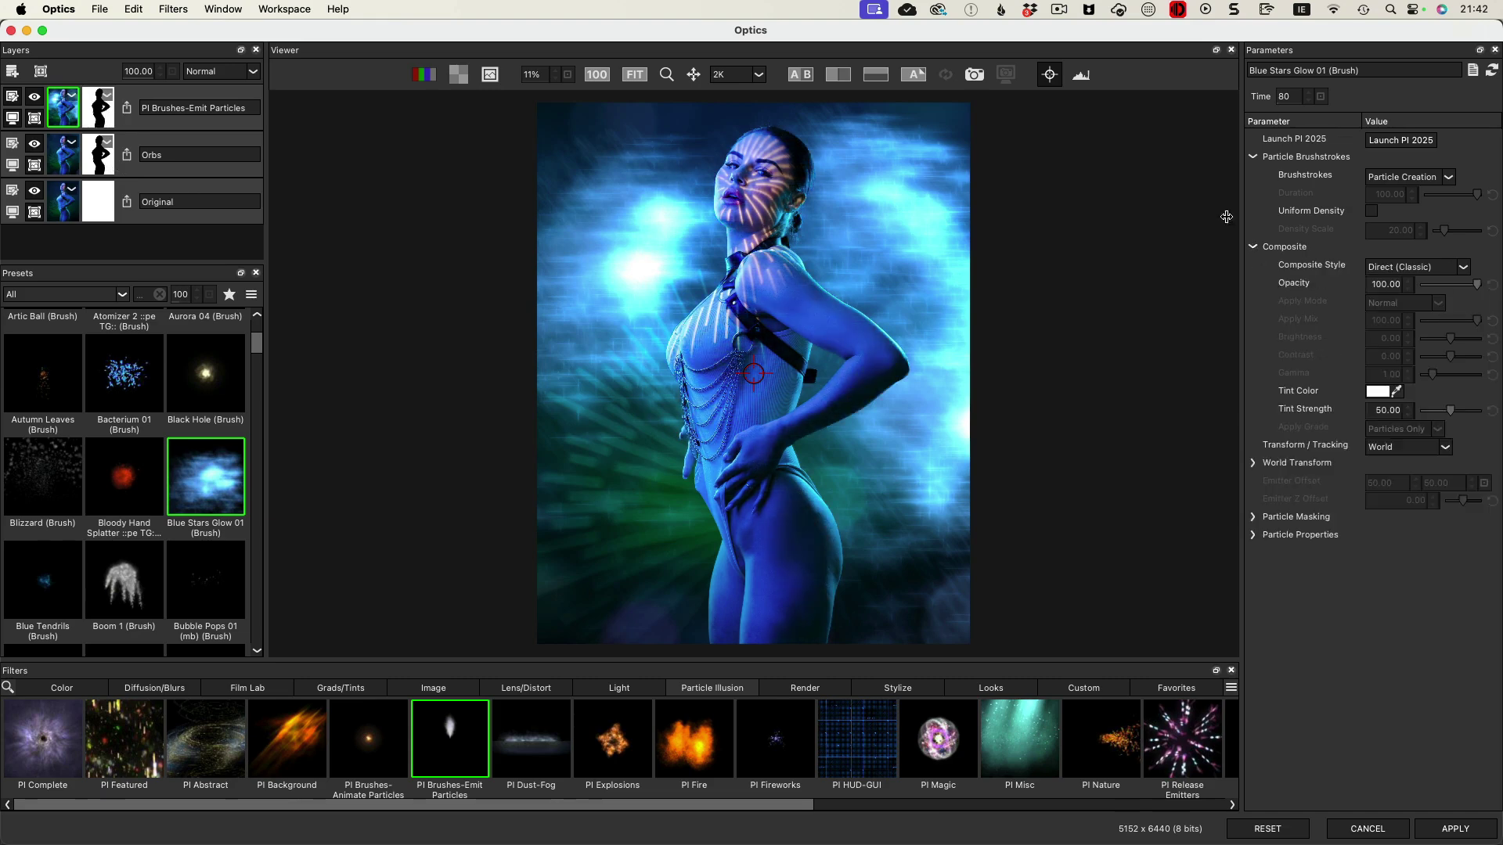
click(1397, 394)
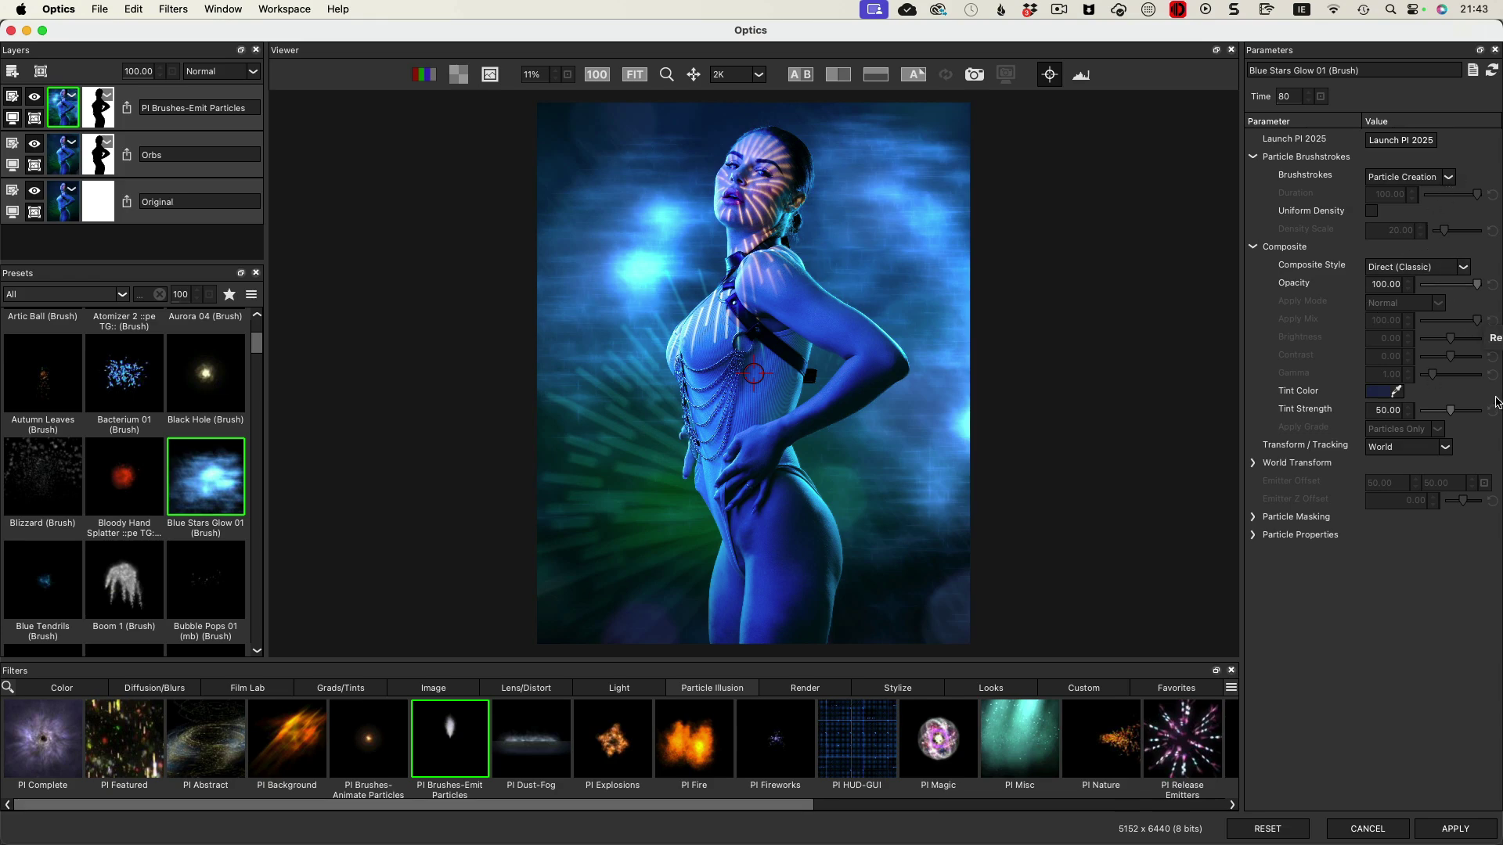
Step: Expand Particle Masking and Particle Properties, scrub to an earlier frame, and reduce particle Number to 53
click(1253, 517)
click(1253, 553)
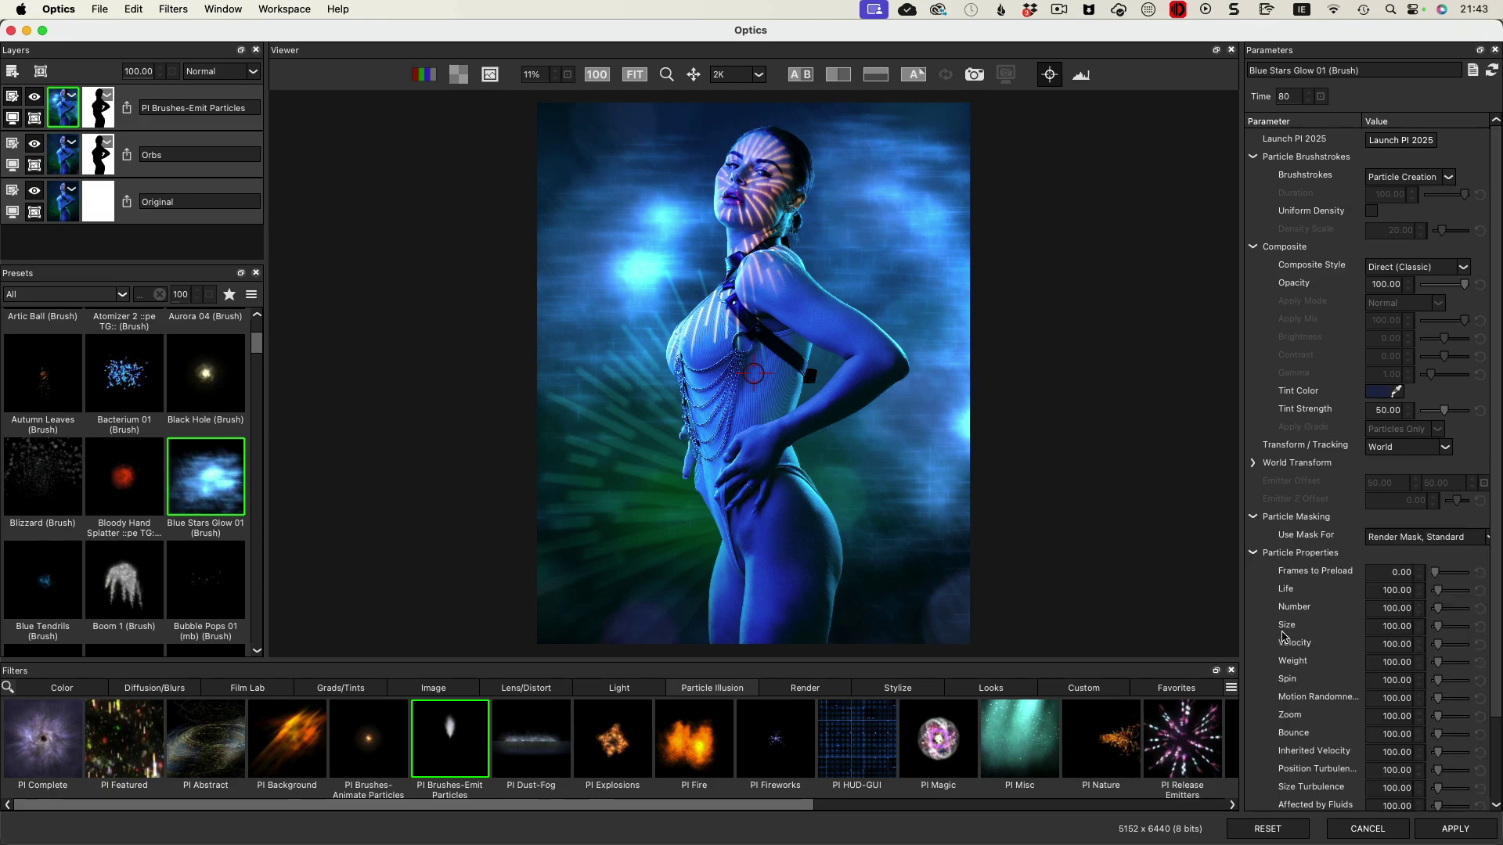
scroll(1297, 599, down, 2)
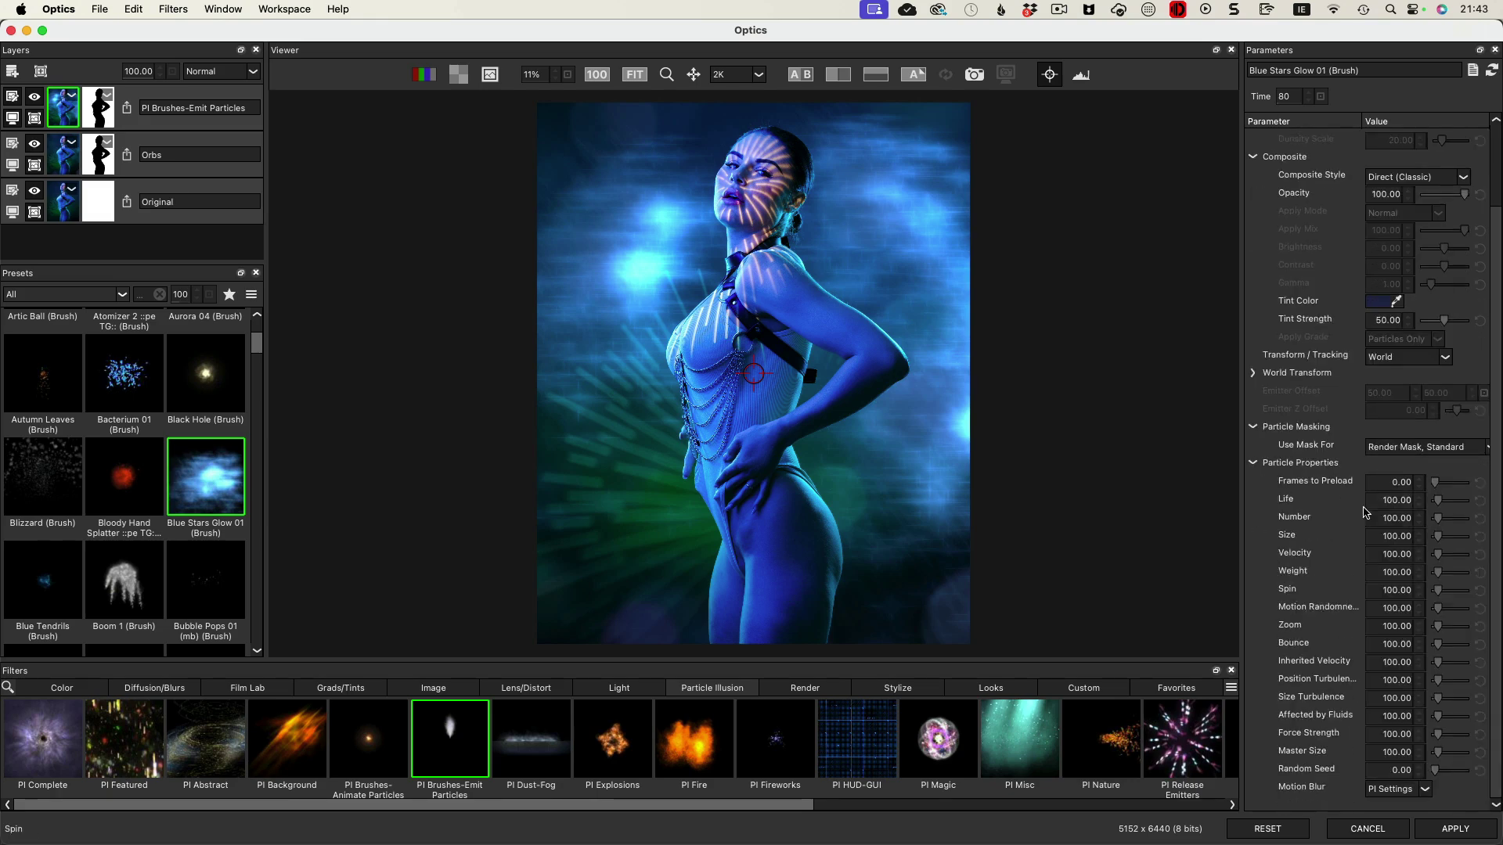
drag(1297, 98, 1463, 347)
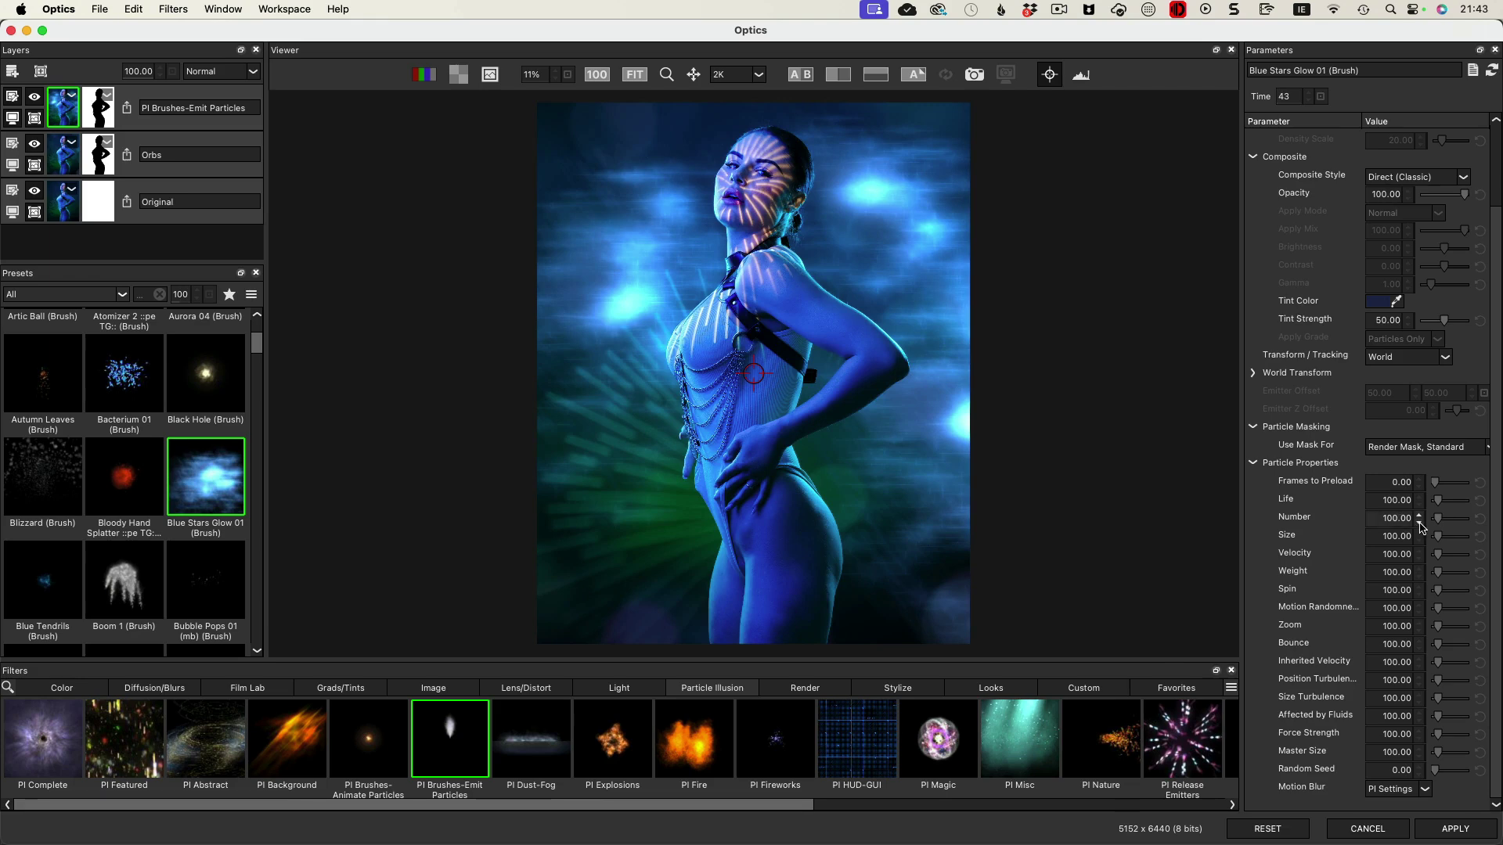
drag(1393, 517, 1183, 385)
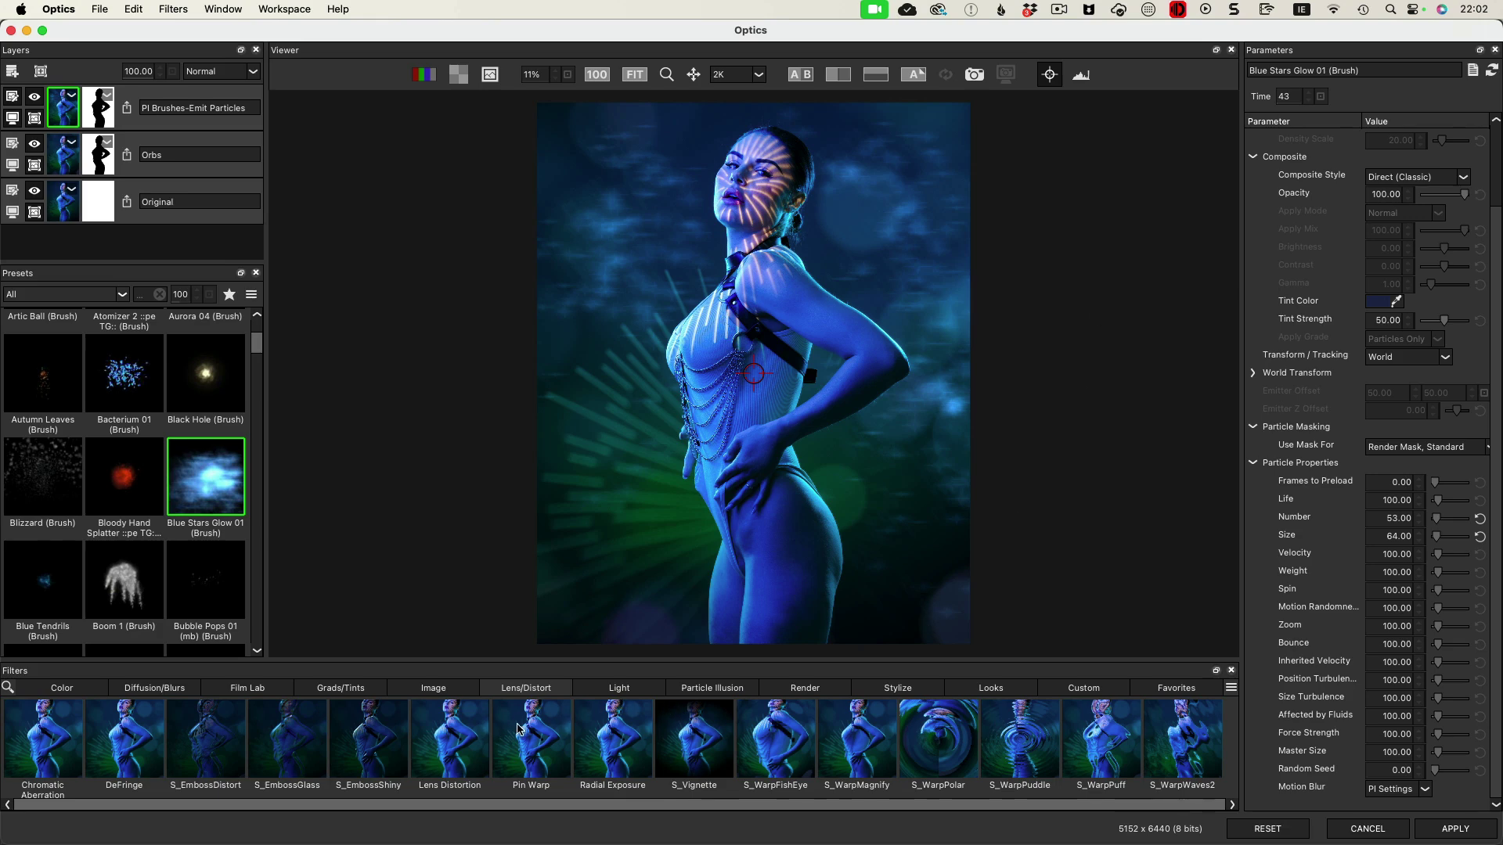
click(535, 746)
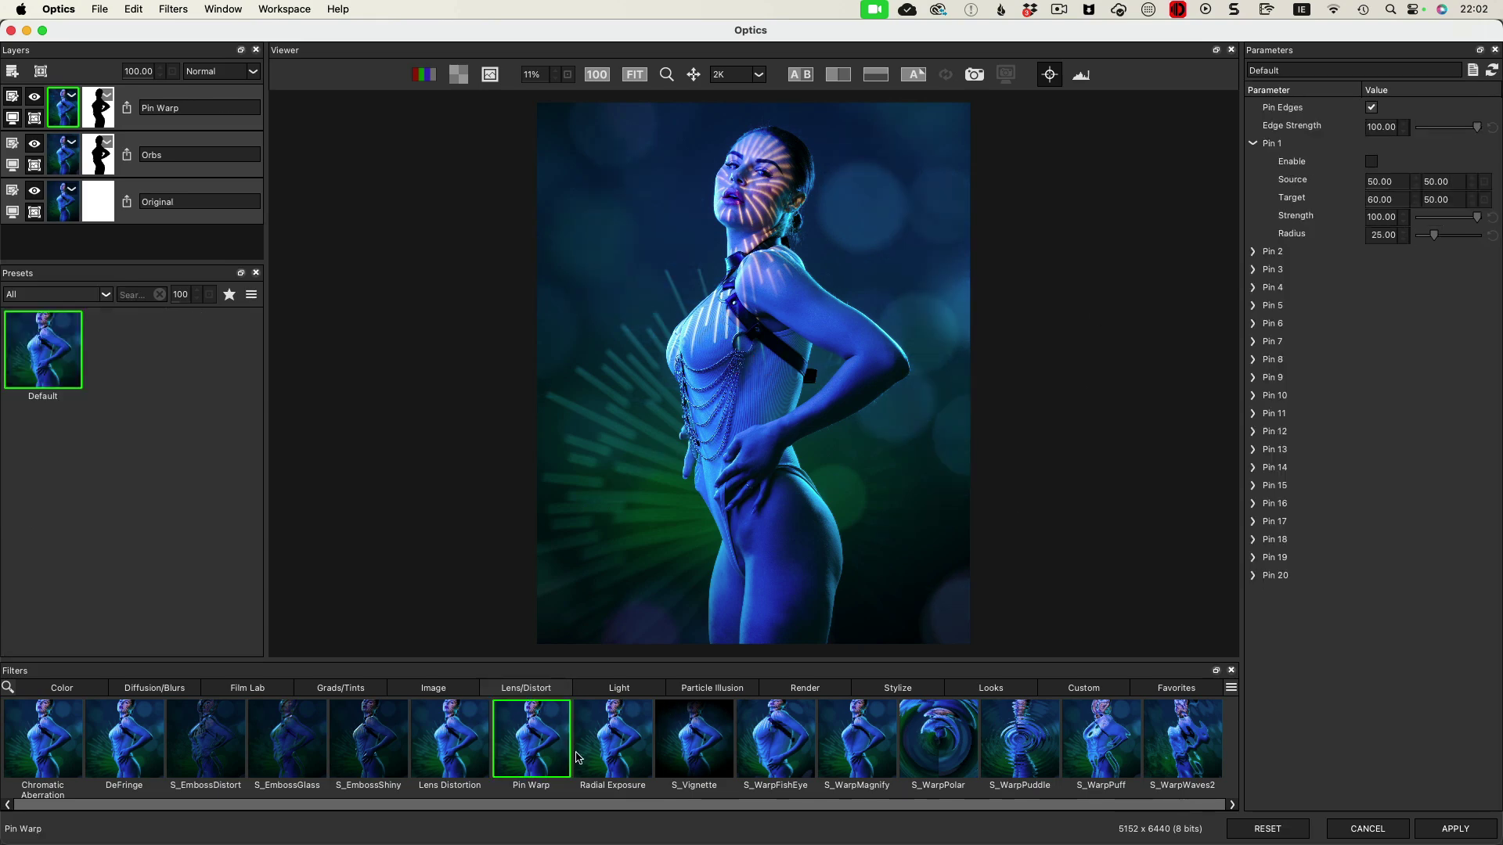
click(938, 737)
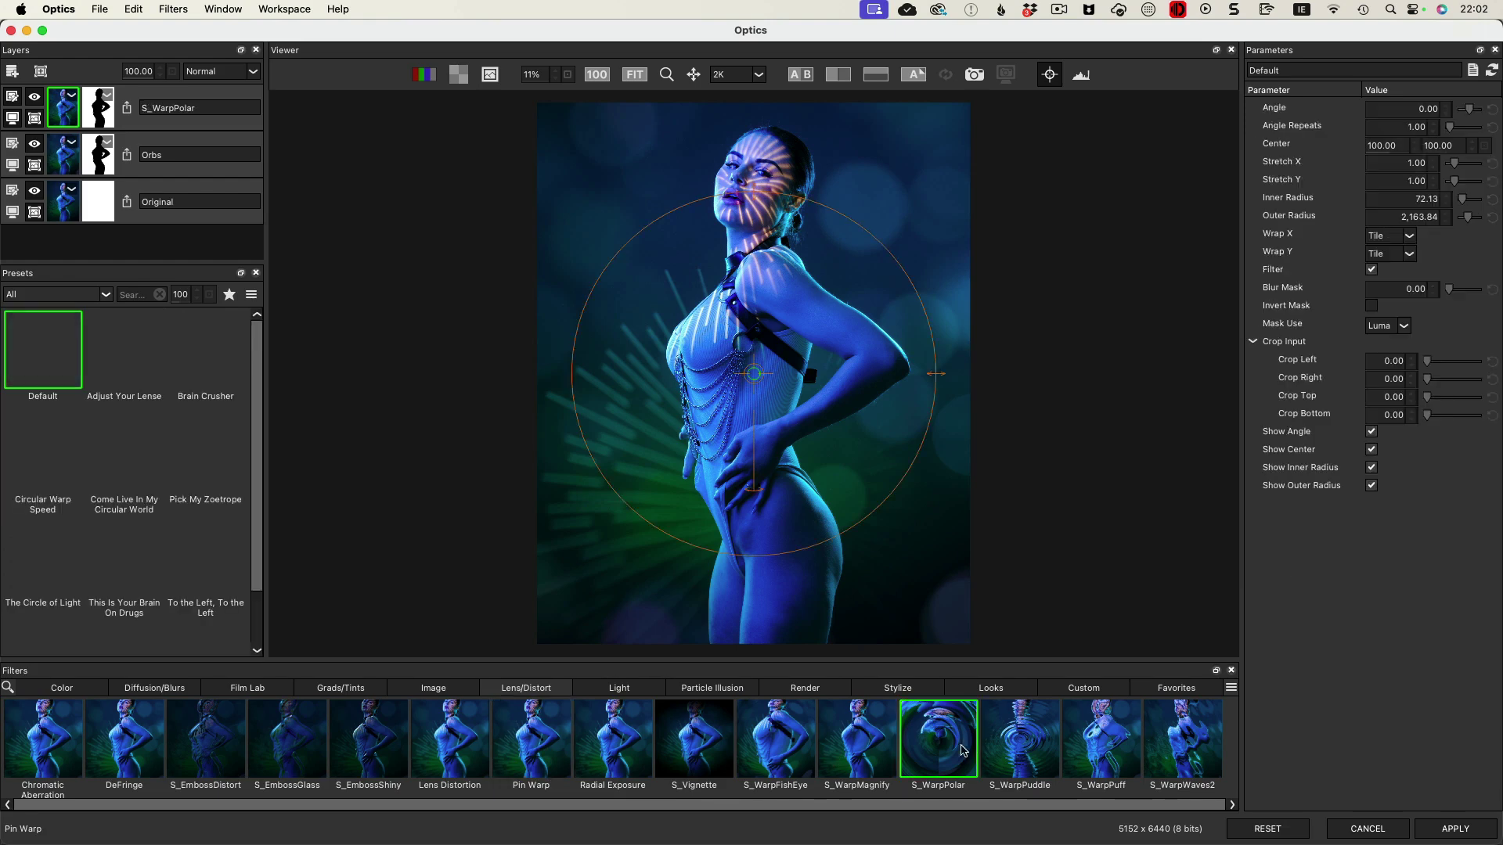
right_click(938, 737)
click(963, 744)
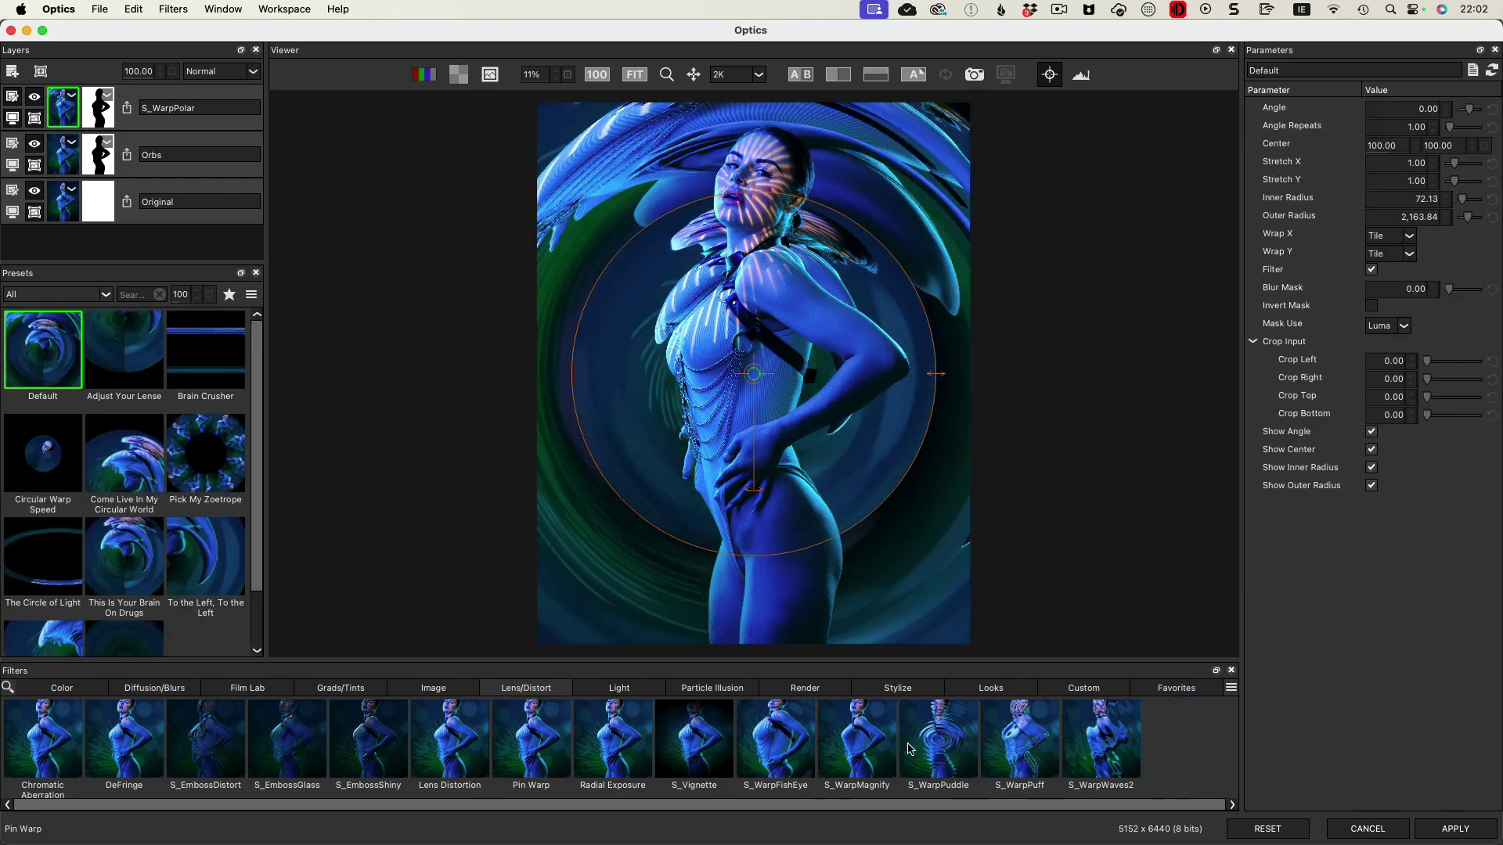
click(943, 745)
right_click(942, 744)
click(970, 768)
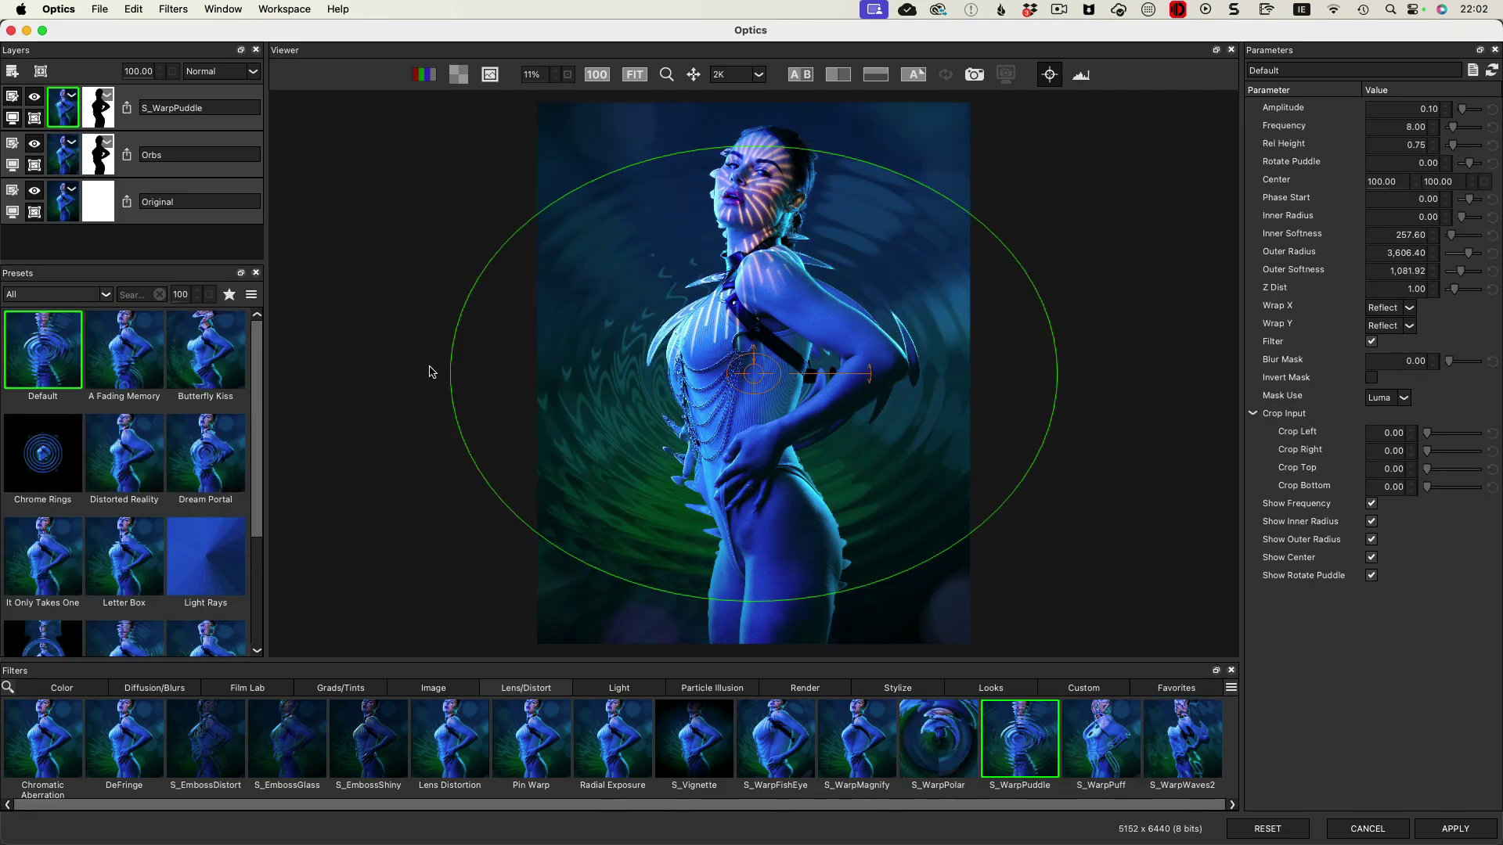
key(super+z)
key(super+z)
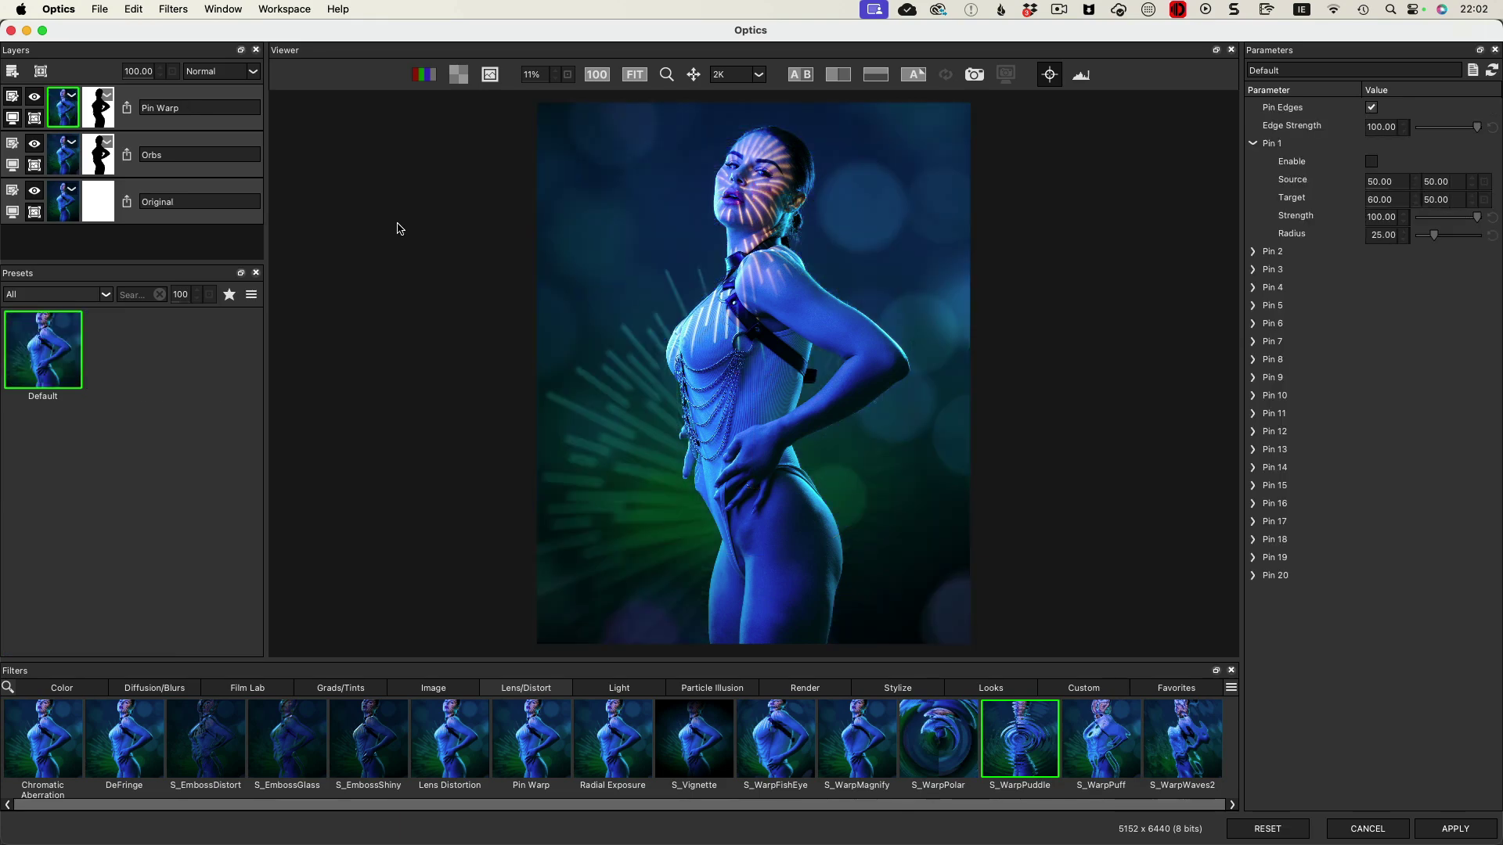
key(super+z)
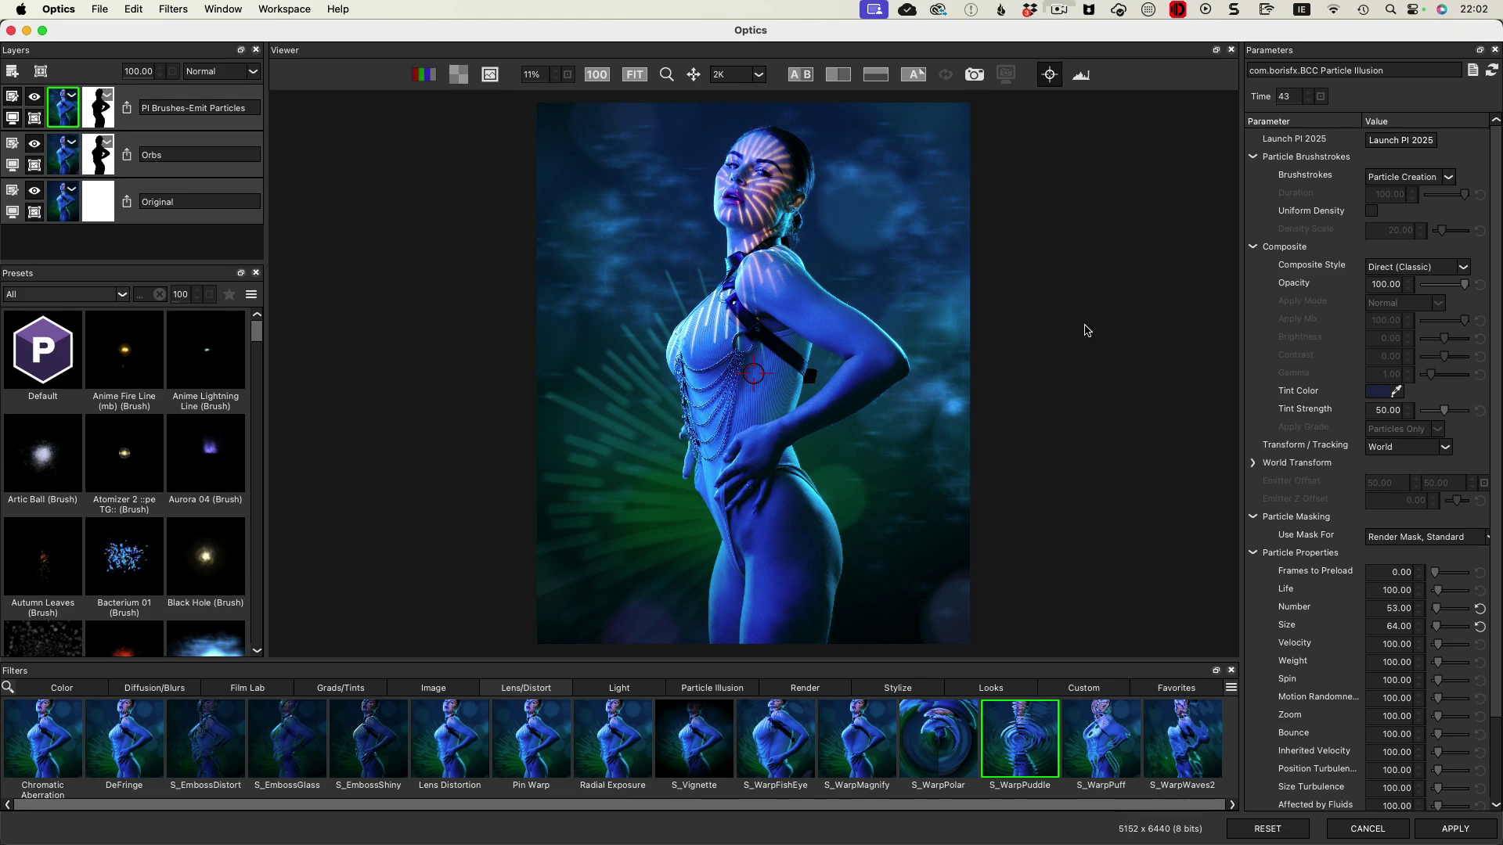
click(803, 75)
click(837, 75)
mouse_move(969, 95)
mouse_down()
mouse_move(705, 95)
mouse_move(971, 95)
mouse_up()
click(877, 75)
drag(978, 646, 988, 405)
click(913, 75)
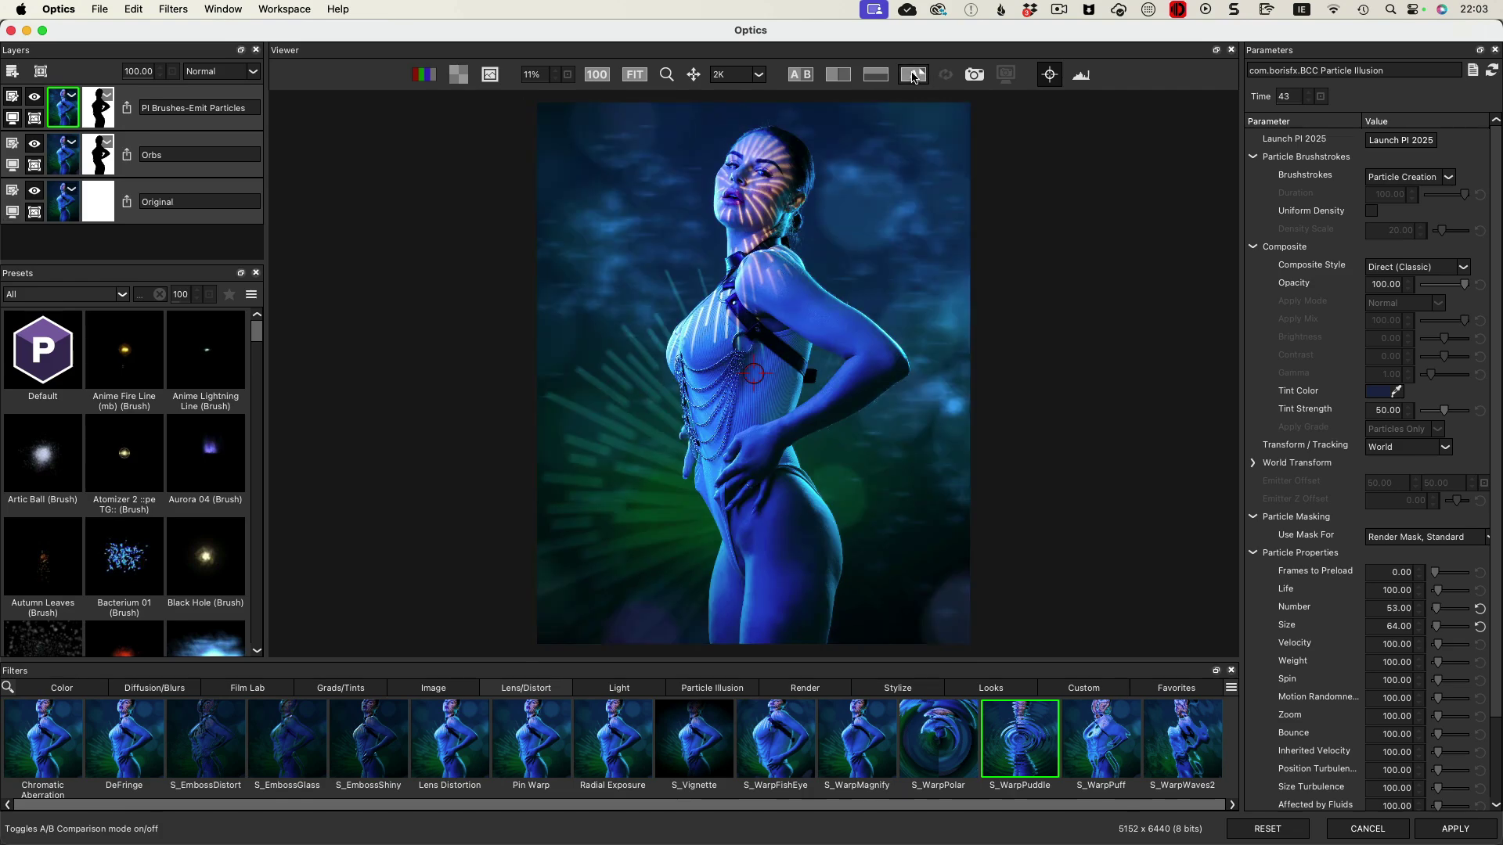
click(913, 75)
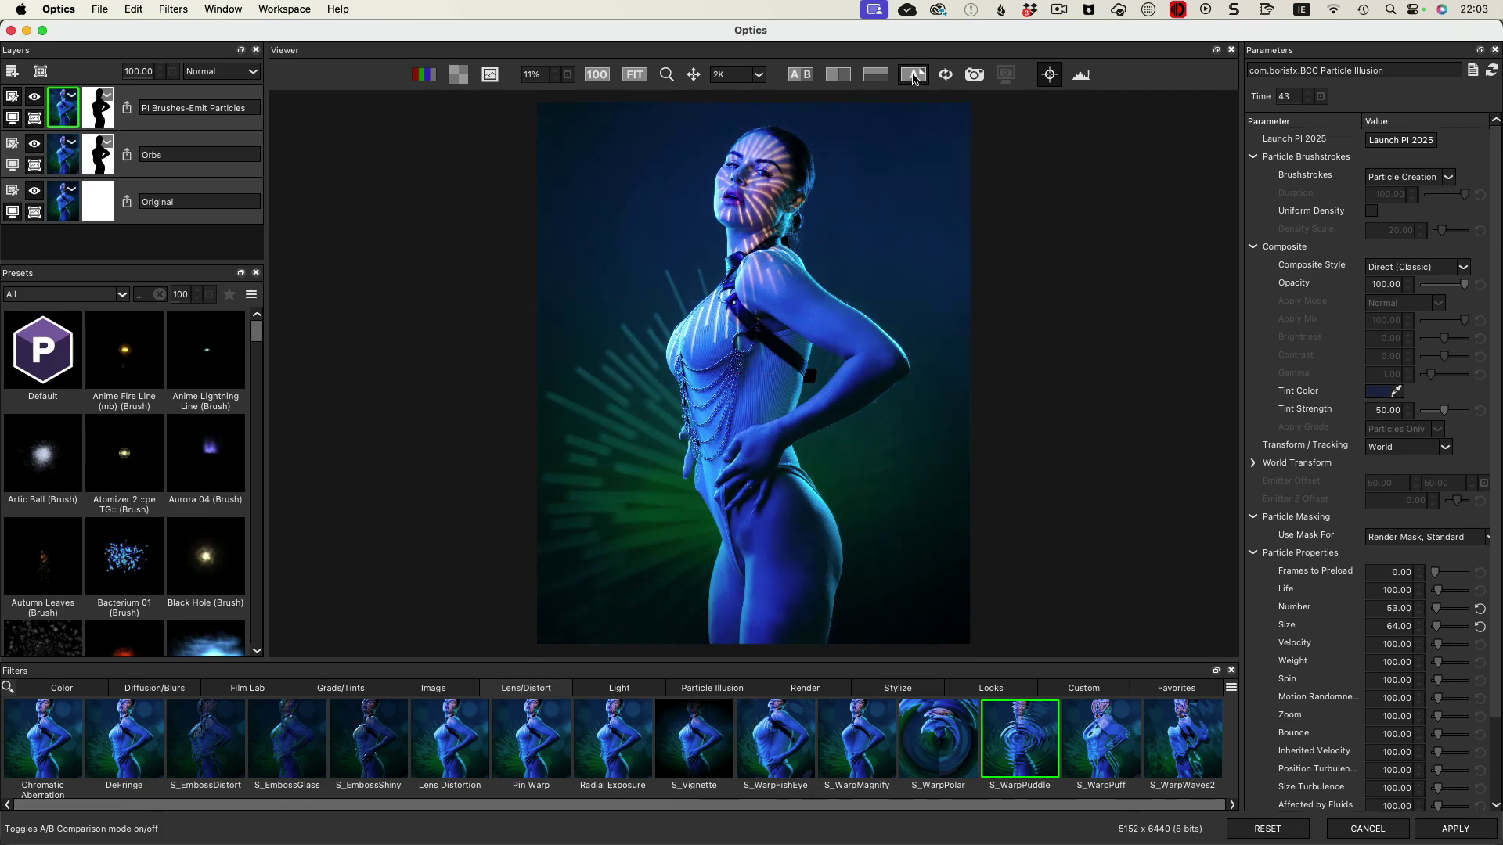
click(914, 75)
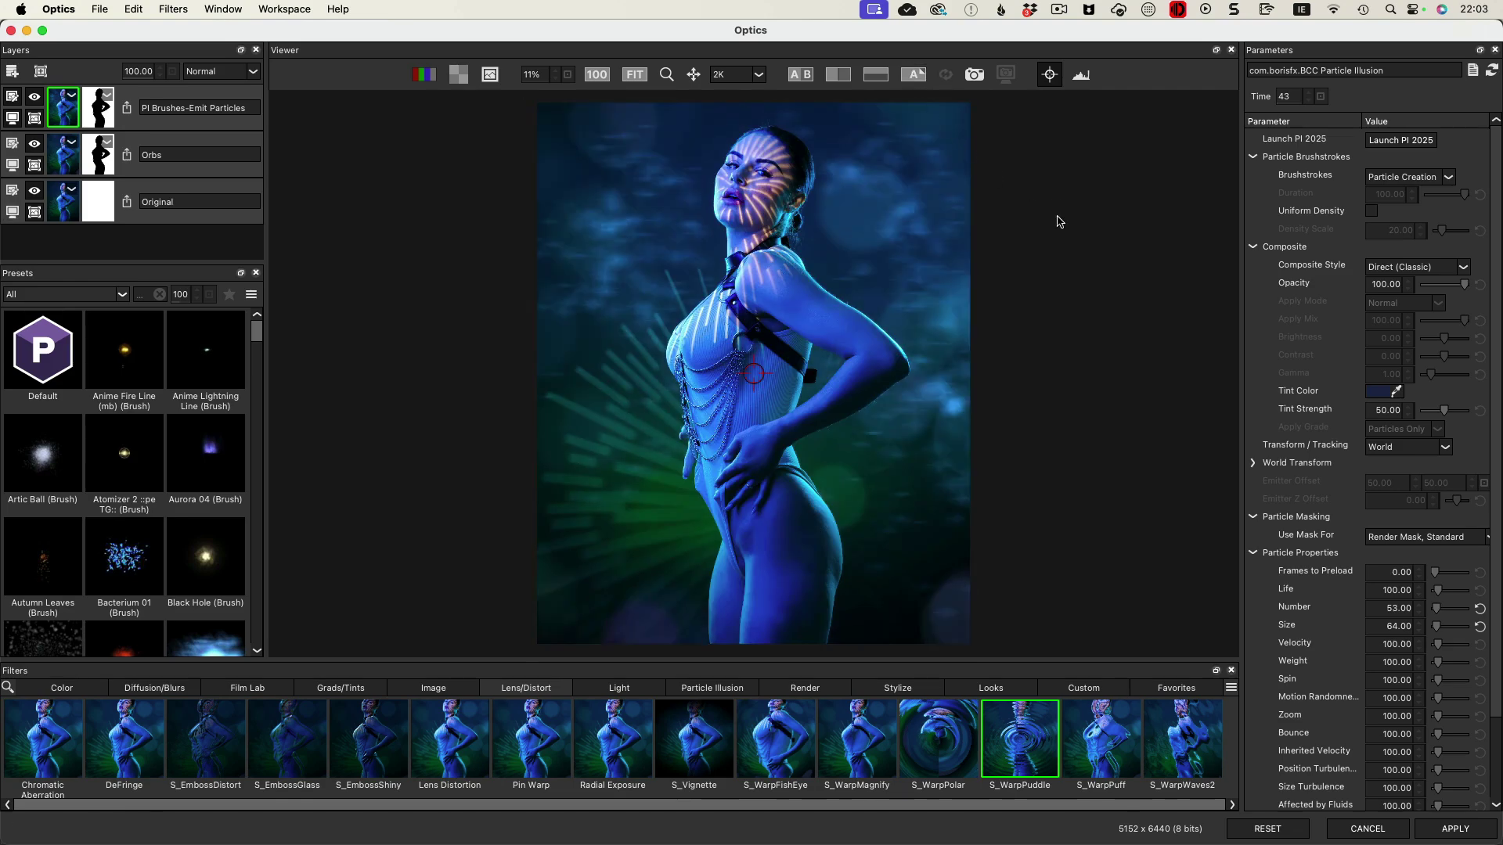